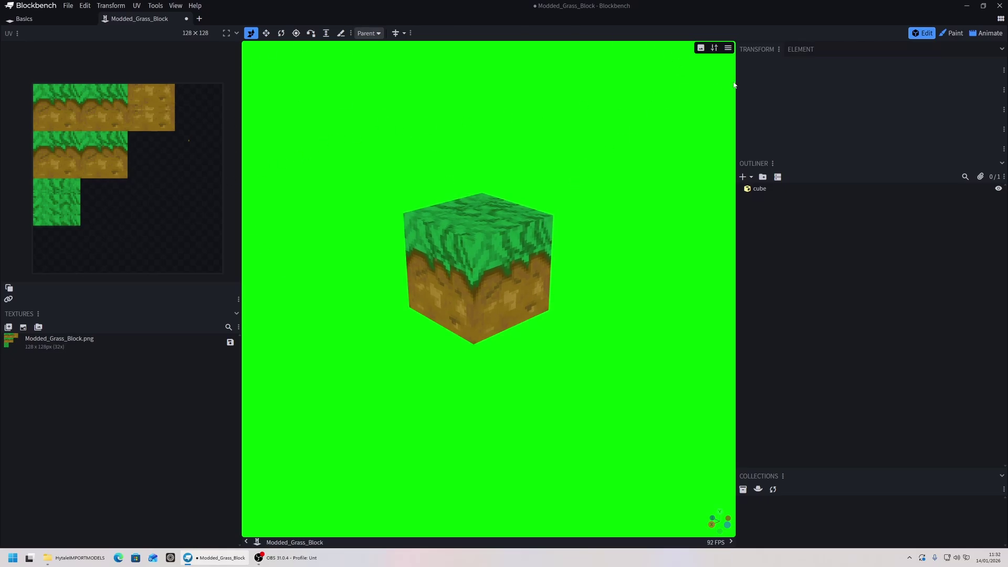
Step: Switch to painting and copy the first grass side tile from Modded_Grass_Block.png using a rectangular selection
click(951, 33)
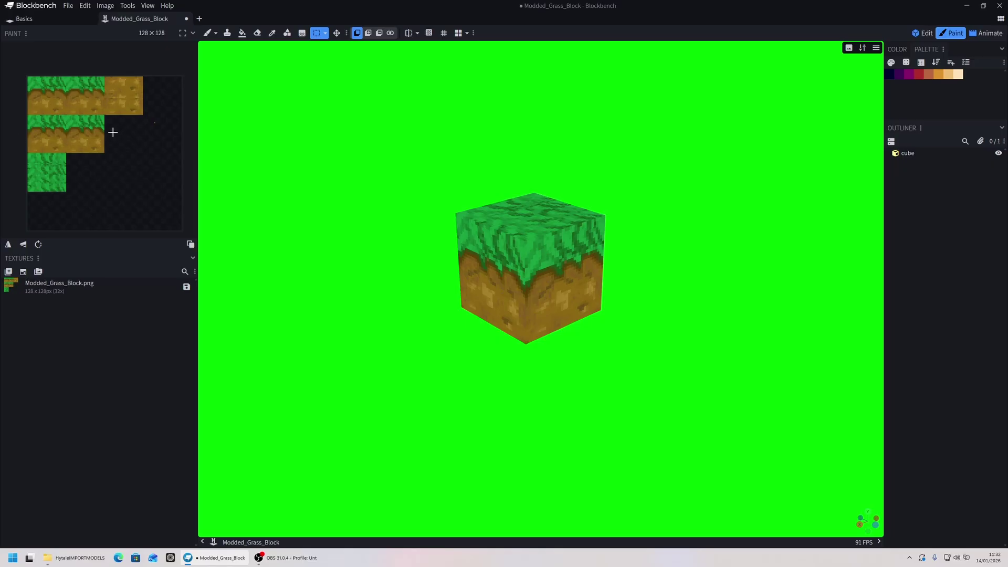
ctrl+scroll(105, 94, up, 4)
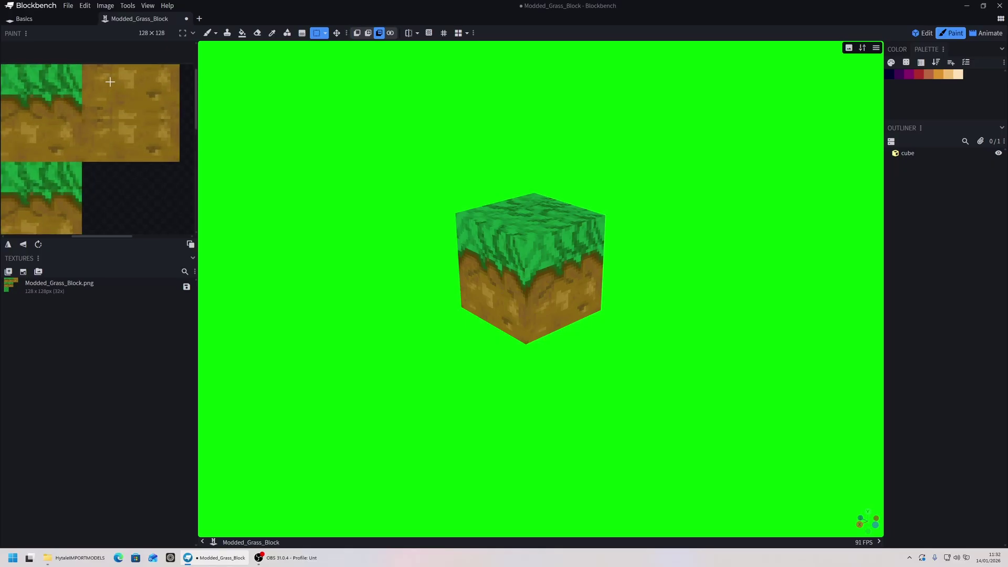
ctrl+scroll(38, 70, up, 3)
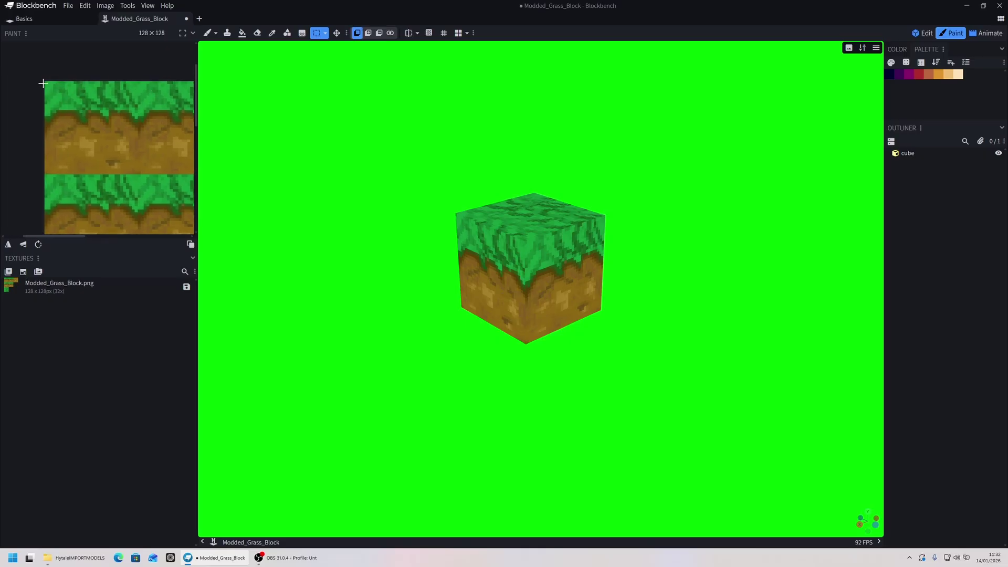
scroll(63, 105, up, 3)
scroll(84, 131, down, 2)
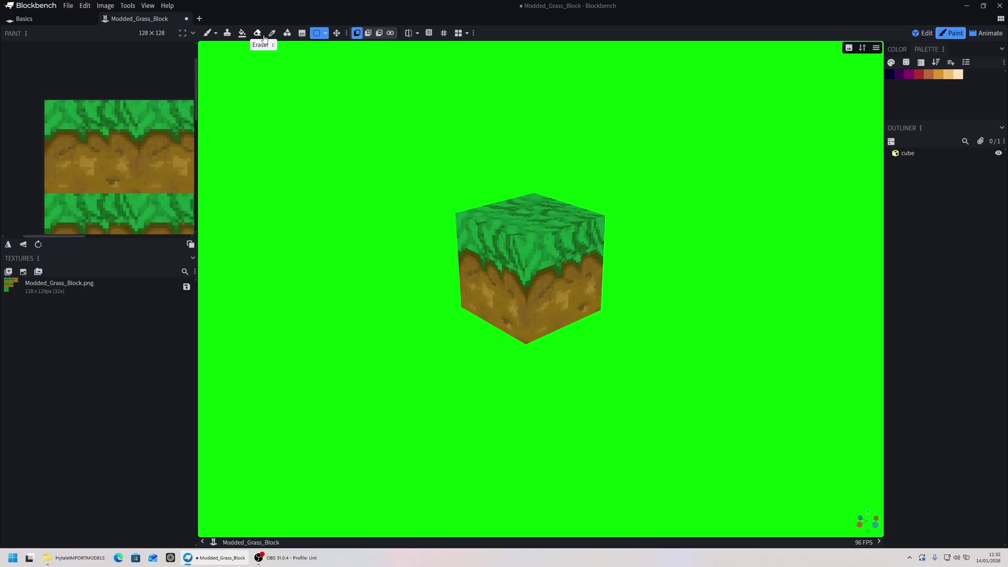
click(325, 34)
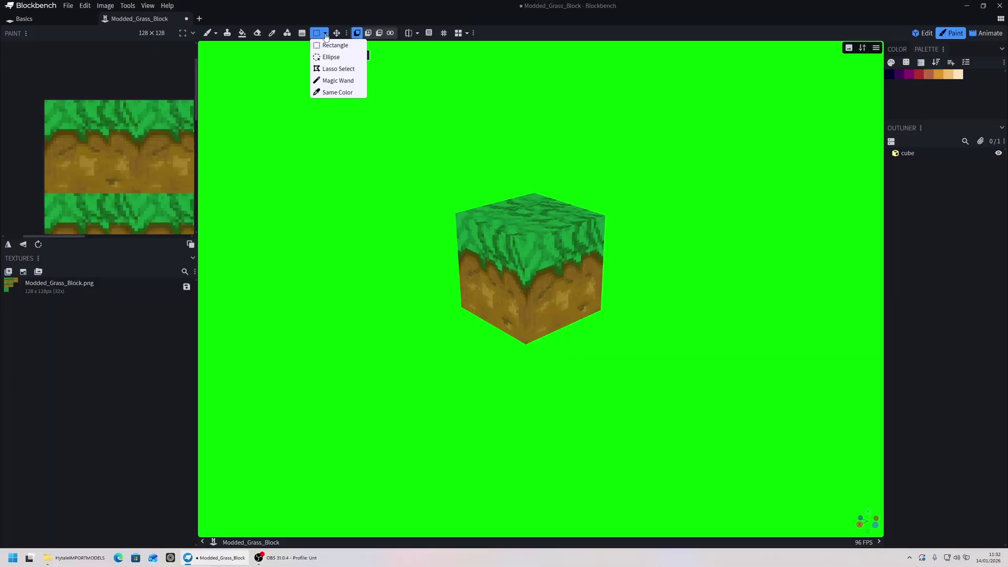
click(59, 287)
scroll(31, 91, up, 3)
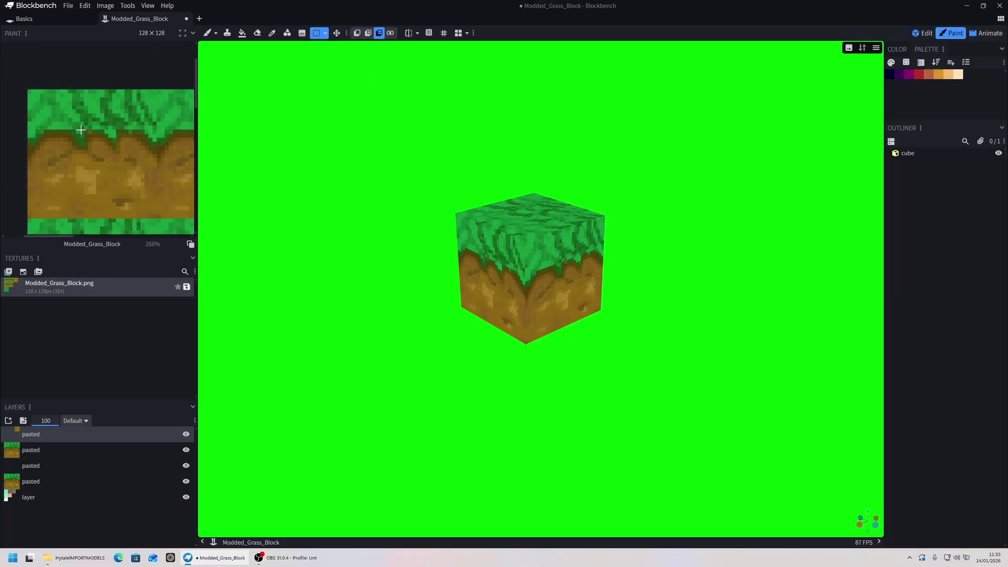
drag(32, 90, 154, 215)
key(ctrl+c)
Step: Paste the copied side tile as a new 32 × 32 texture named Modded_Grass_Block_Side
key(ctrl+v)
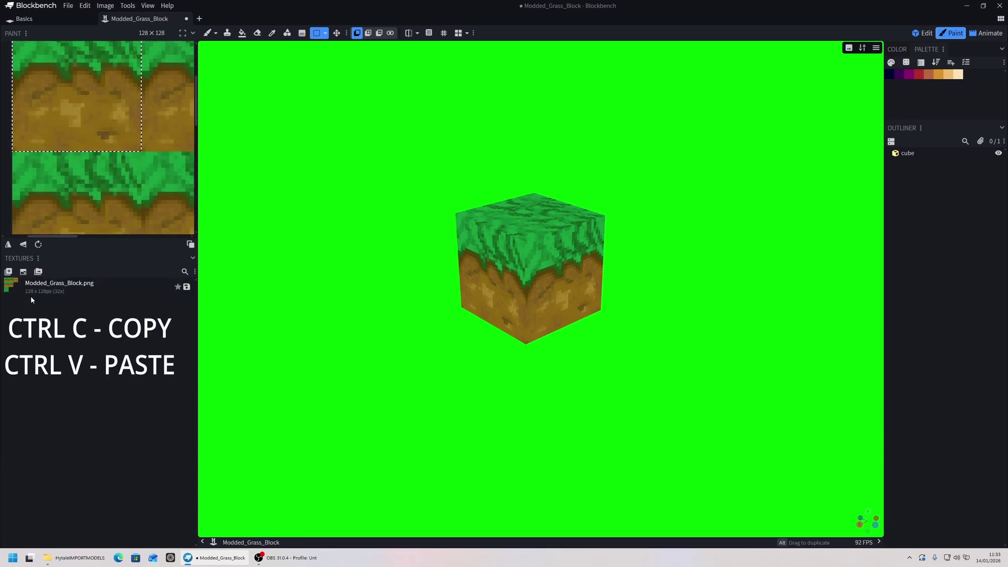
key(ctrl+v)
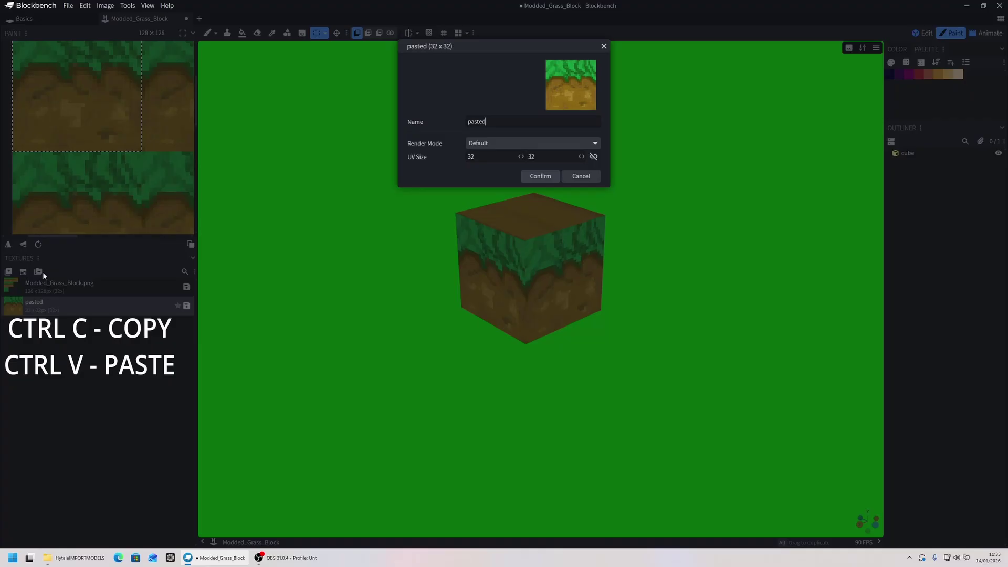
key(ctrl+a)
text(Modded_Grass_Block_Side)
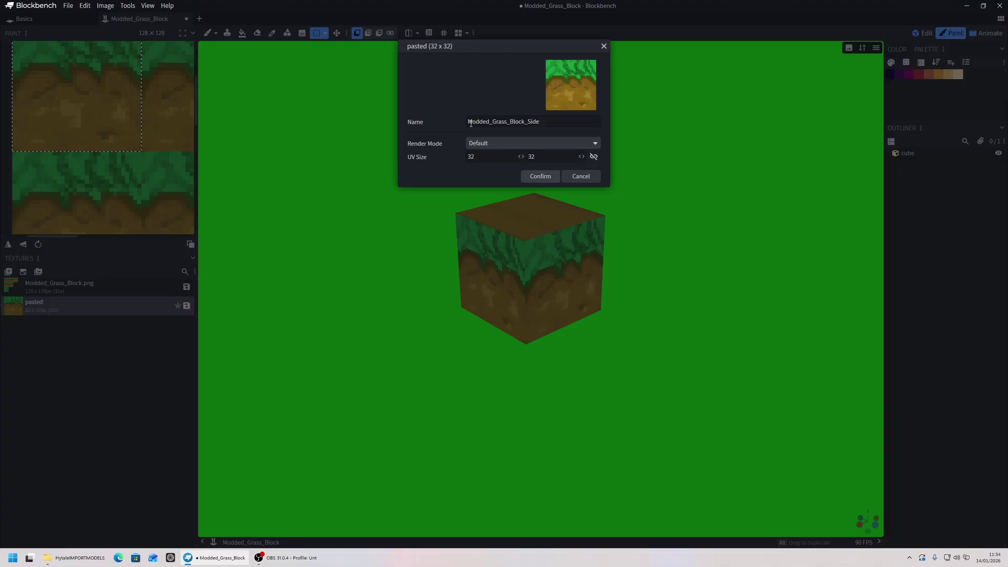
drag(489, 122, 492, 122)
click(541, 177)
Step: Paste the copied side tile back into Modded_Grass_Block.png as a layer, and close that texture's properties unchanged
ctrl+scroll(97, 142, down, 5)
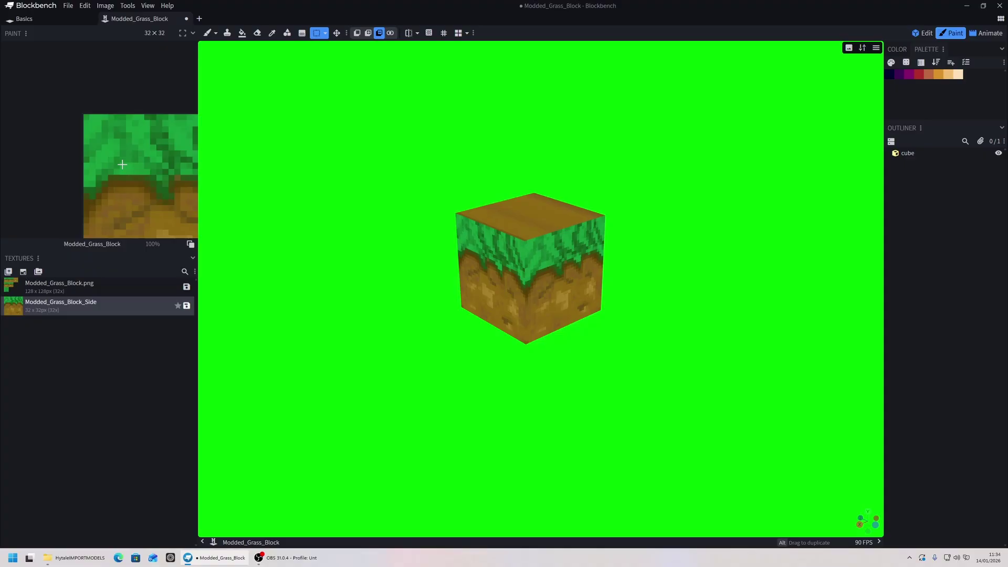
click(67, 286)
key(ctrl+v)
double_click(67, 285)
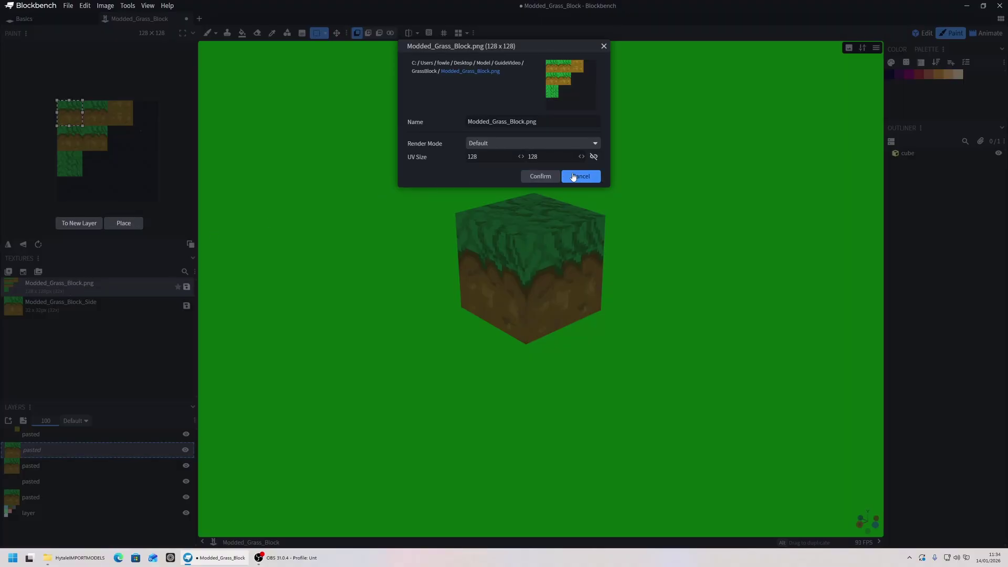
key(Return)
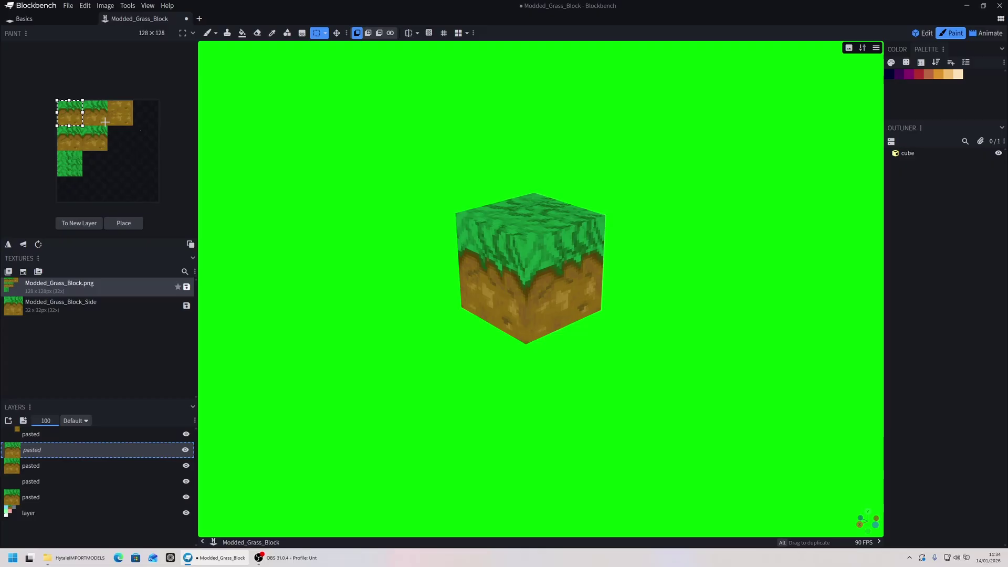
Step: Choose the layer holding the plain dirt tile in Modded_Grass_Block.png and copy the whole tile with a rectangular selection
ctrl+scroll(105, 123, up, 4)
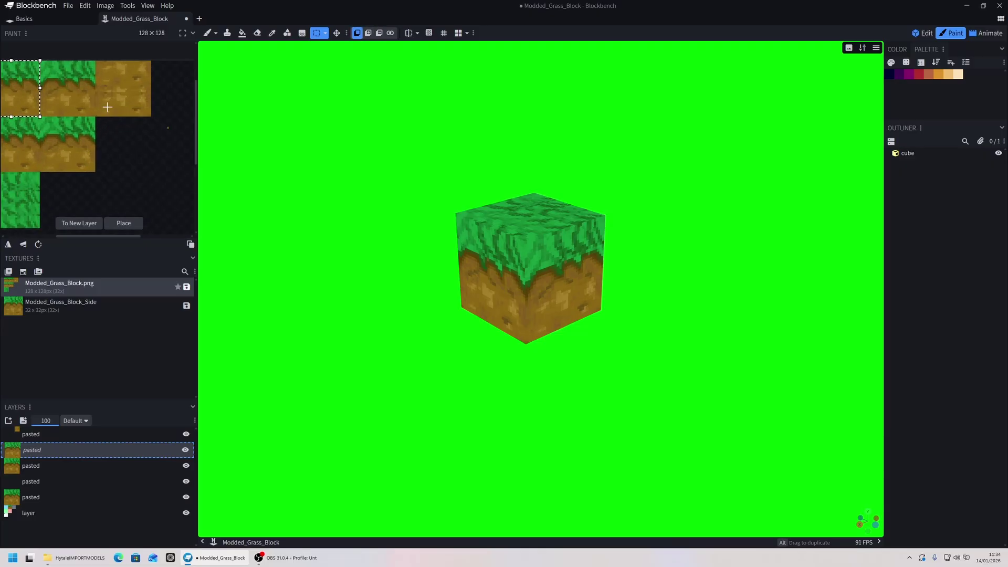
scroll(105, 157, up, 1)
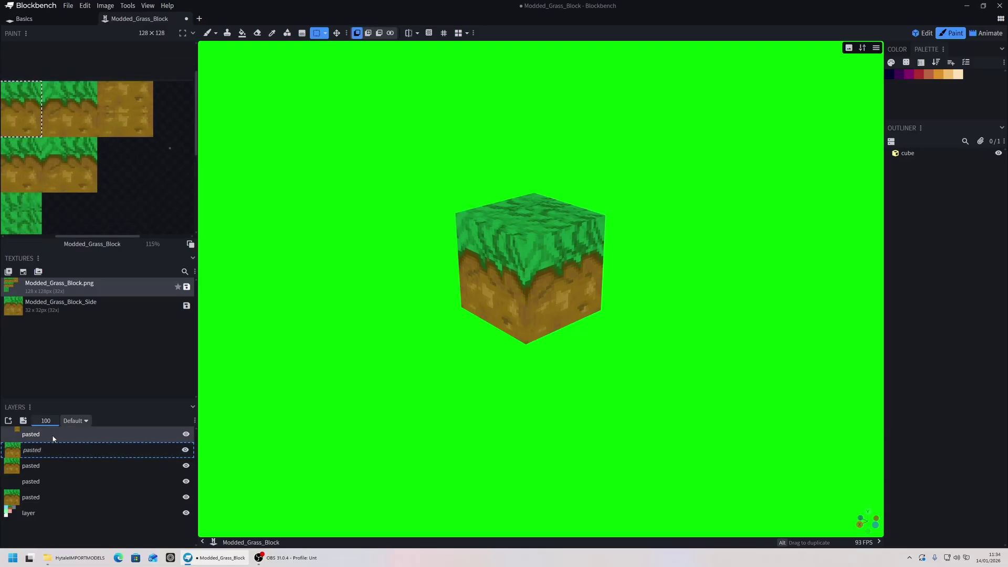
ctrl+scroll(88, 107, up, 4)
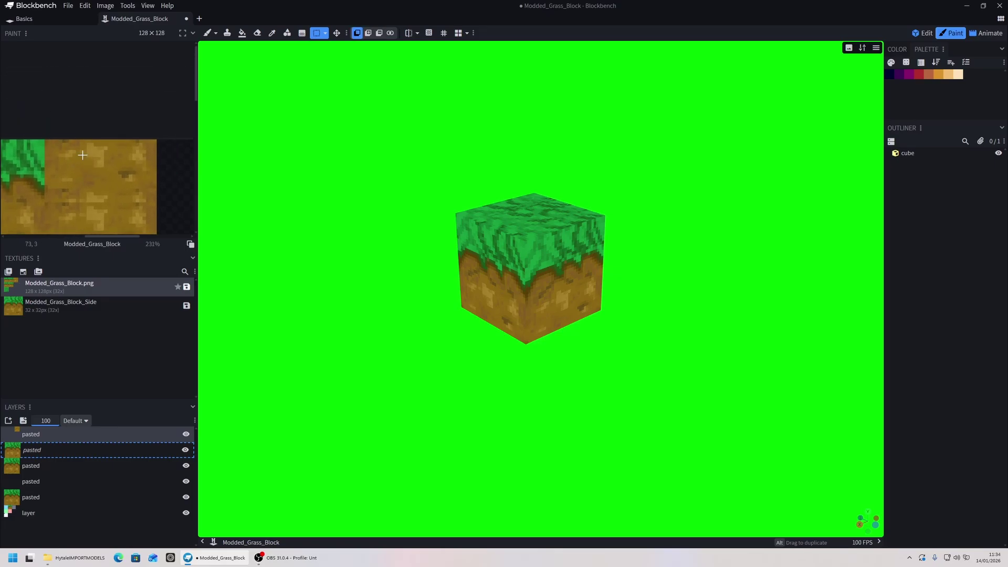
ctrl+scroll(35, 78, up, 1)
drag(35, 78, 165, 205)
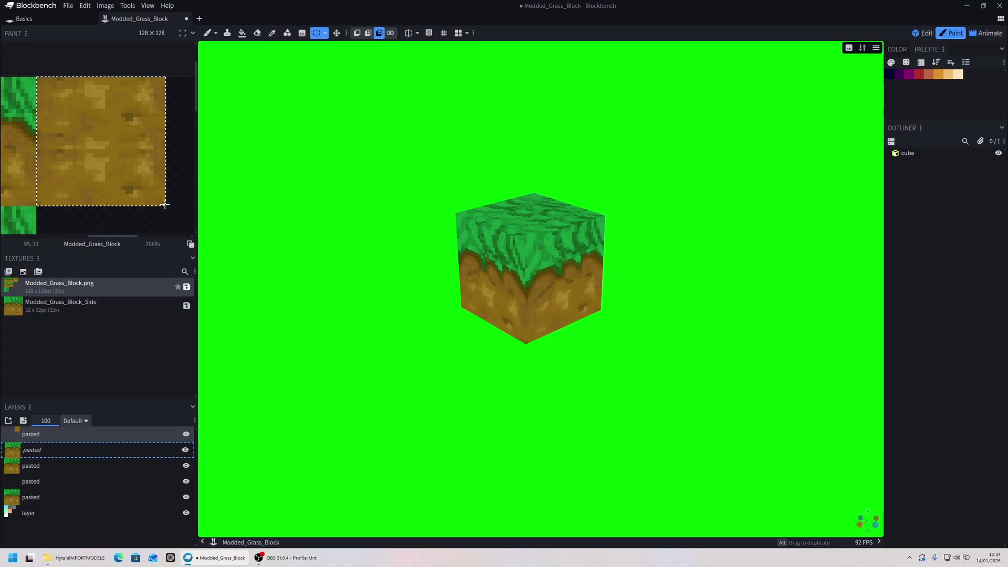
Step: Paste the copied dirt tile as a new 32 × 32 texture named Modded_Grass_Block_Dirt
click(45, 327)
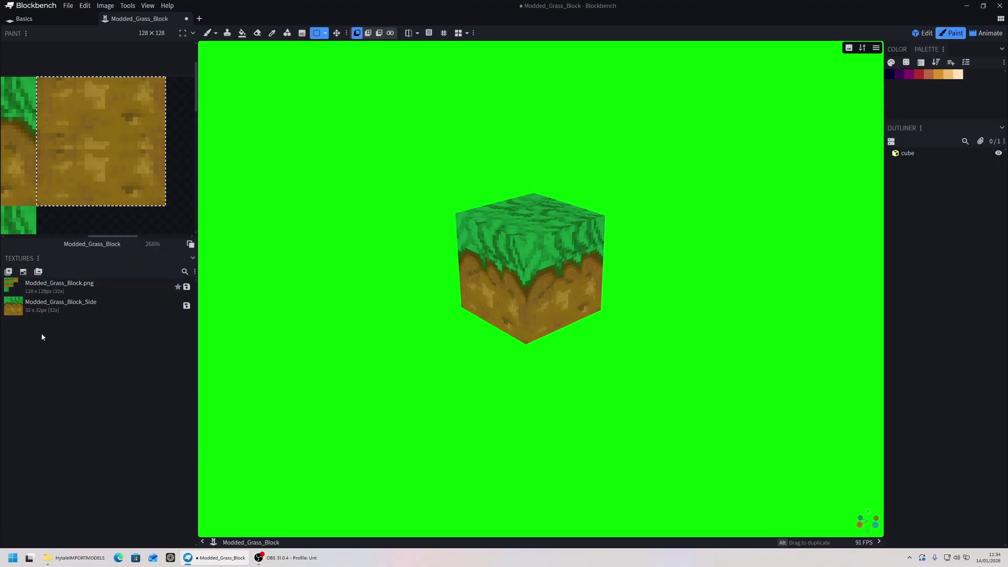
key(ctrl+v)
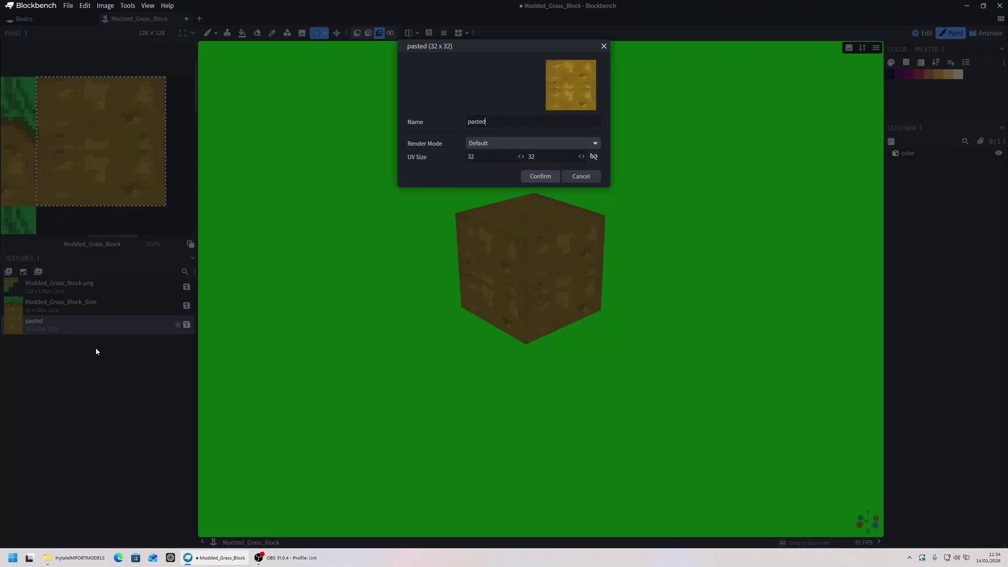
text(Modded_Grass_Block_Dirt)
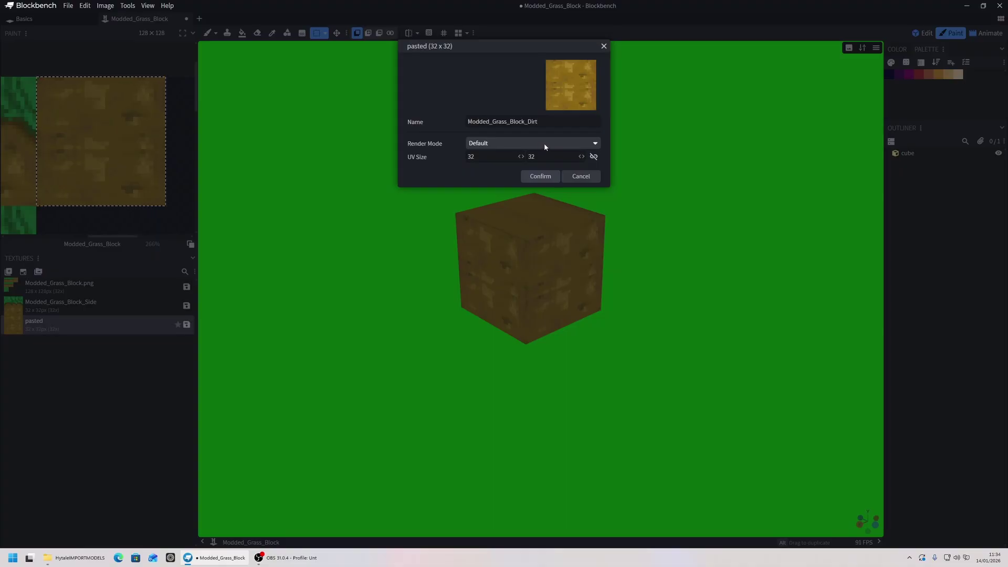
click(541, 176)
Step: Return to Modded_Grass_Block.png, choose the layer with the all-green grass tile, and copy that tile with a rectangular selection
click(71, 288)
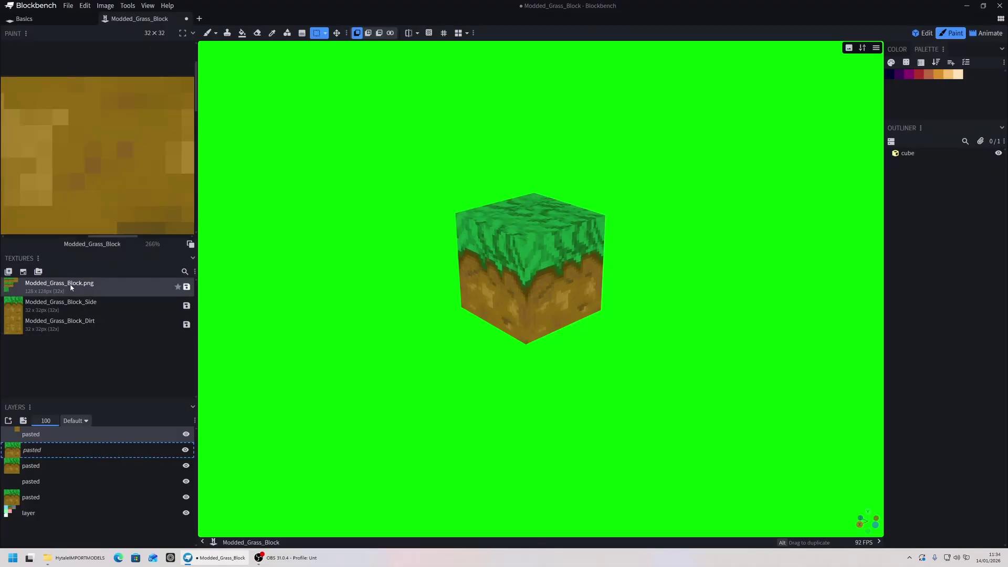
scroll(79, 210, down, 5)
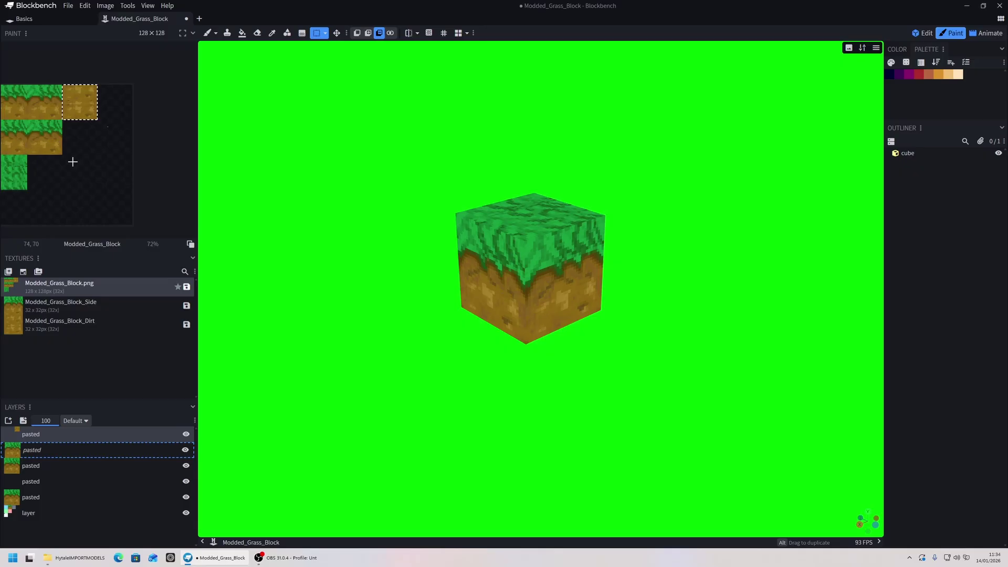
scroll(72, 162, up, 3)
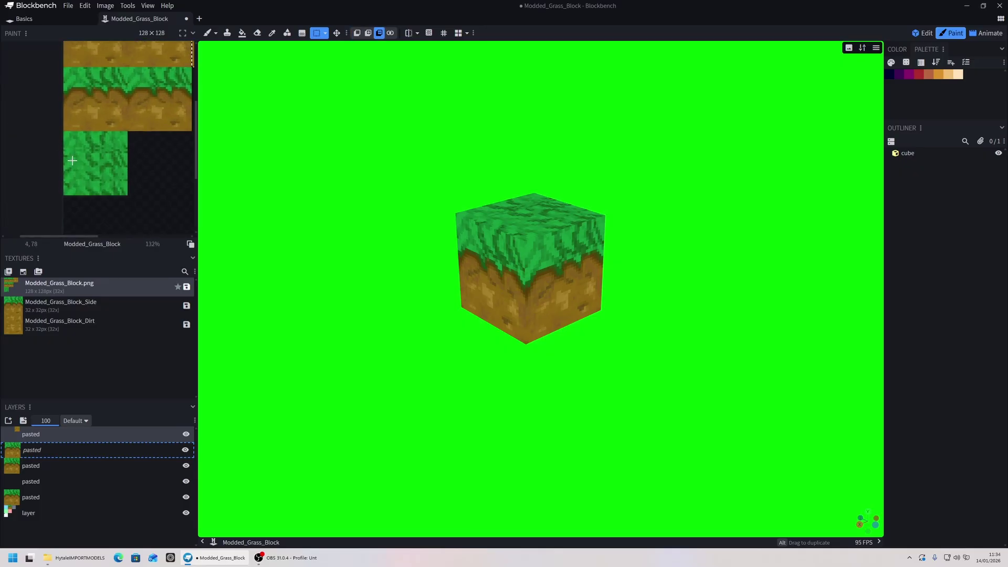
scroll(72, 160, up, 2)
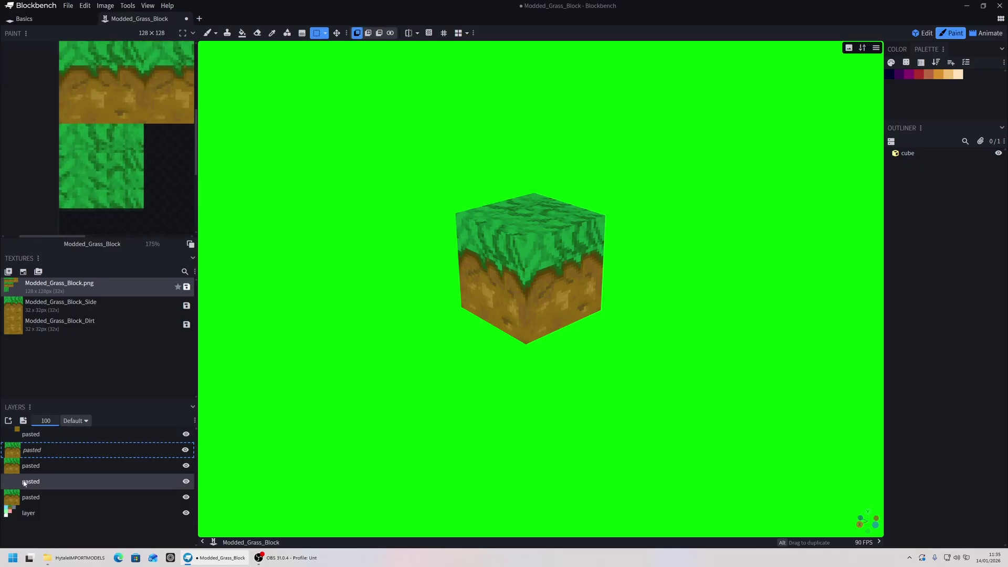
scroll(116, 150, up, 1)
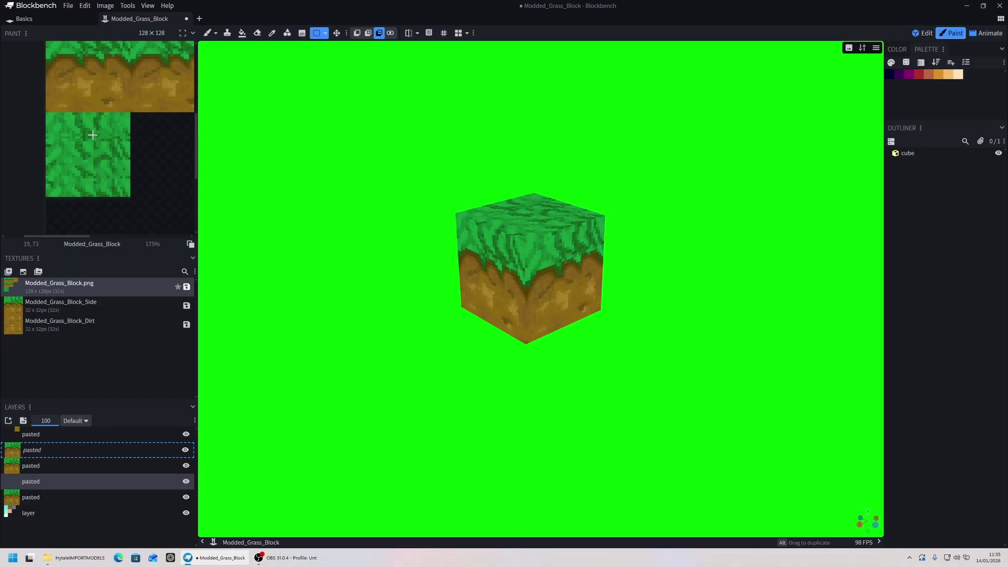
drag(141, 195, 163, 221)
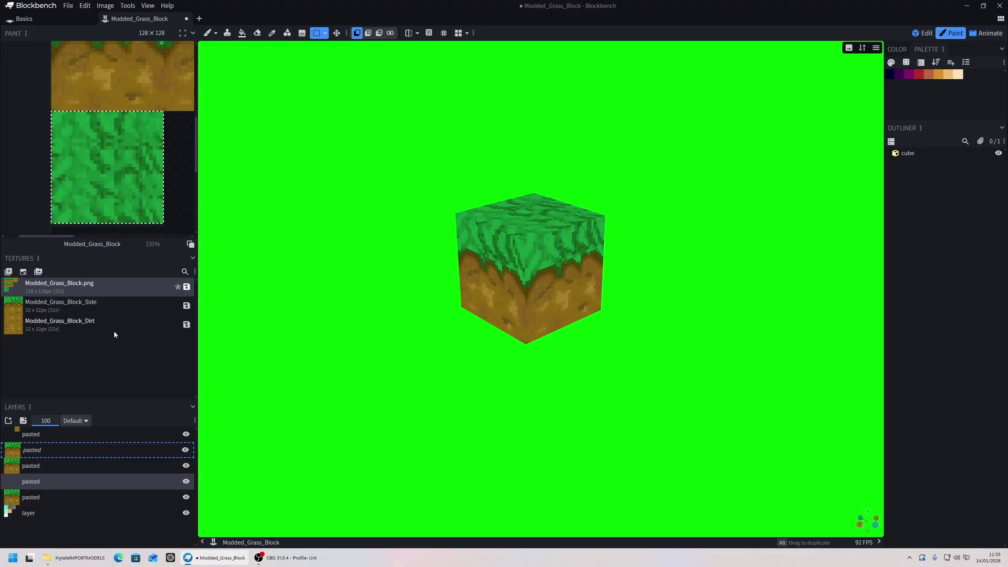
Step: Paste the copied grass tile as a new 32 × 32 texture named Modded_Grass_Block_GS
click(103, 356)
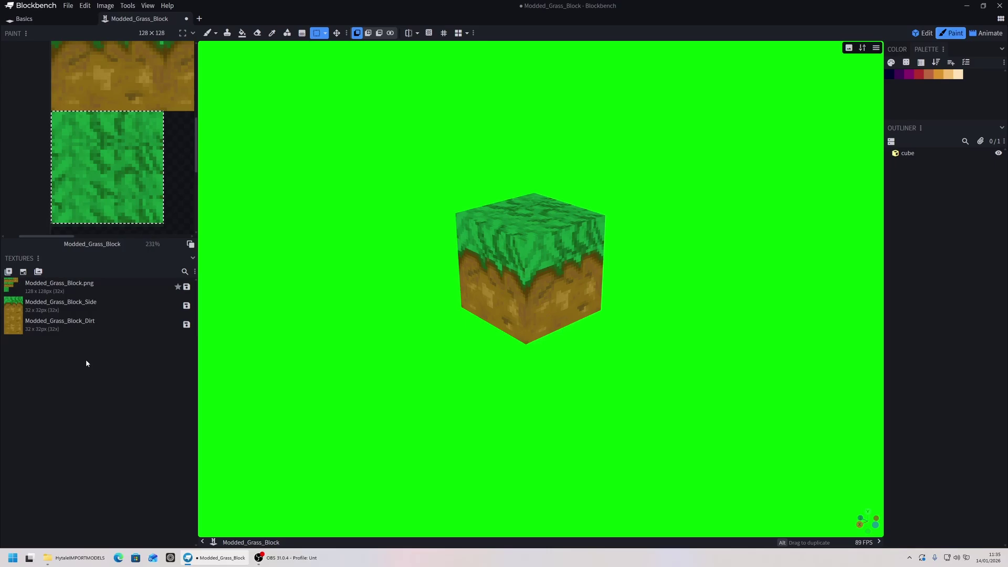
key(ctrl+v)
text(Modded_Grass_Block_GS)
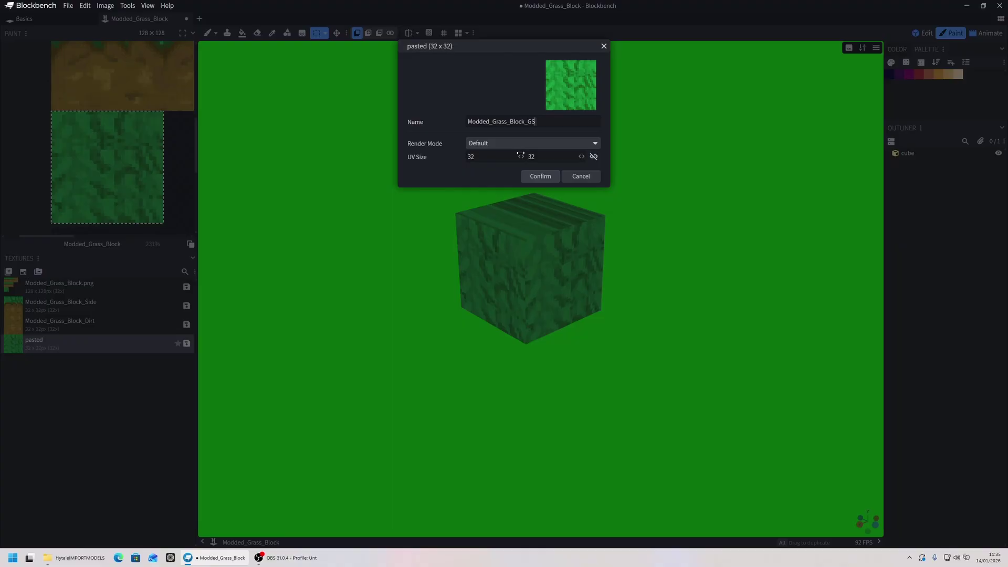
click(540, 176)
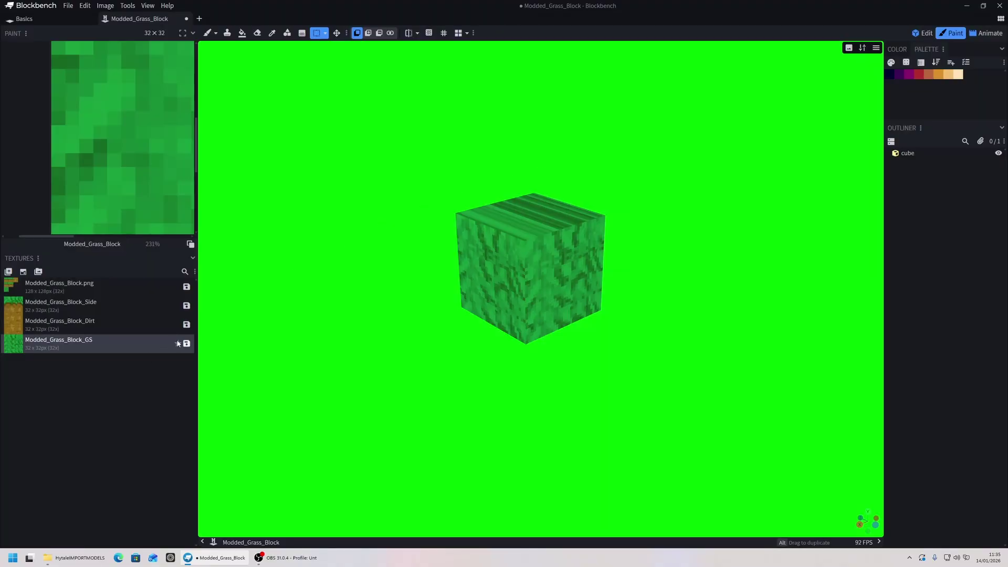
Step: Save the Side, Dirt and GS textures as PNG files in the GrassBlock folder, and save the project
click(186, 305)
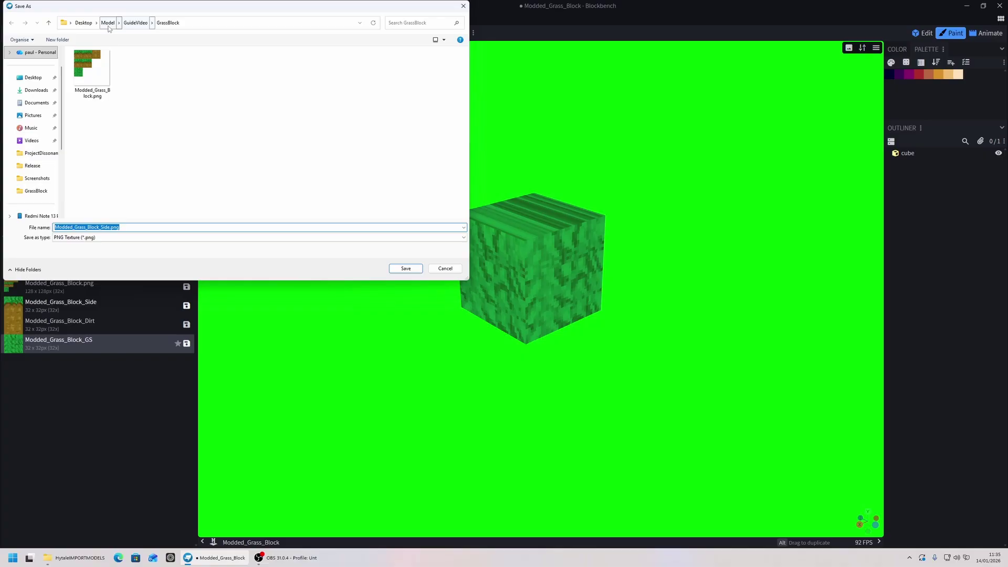
click(406, 268)
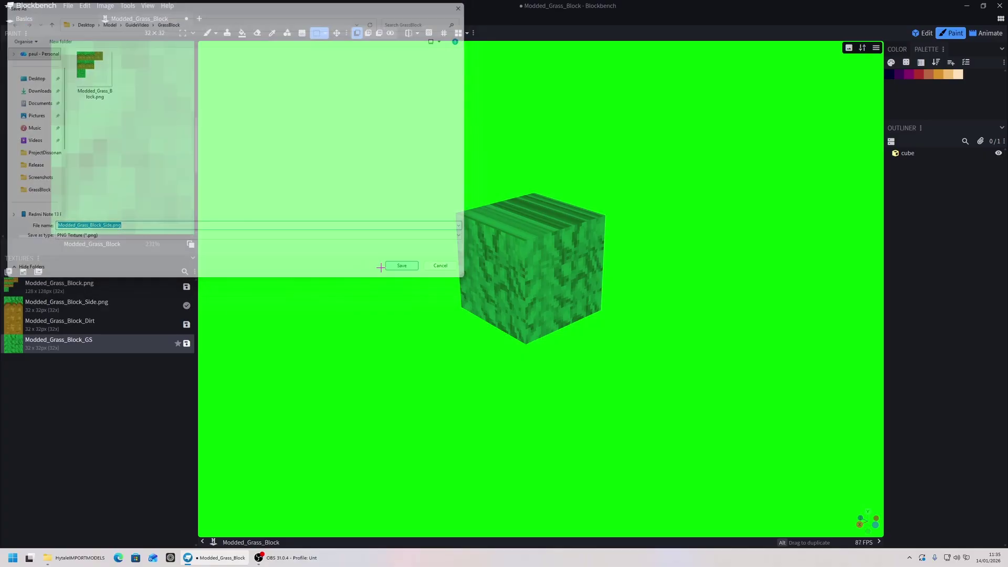
click(187, 324)
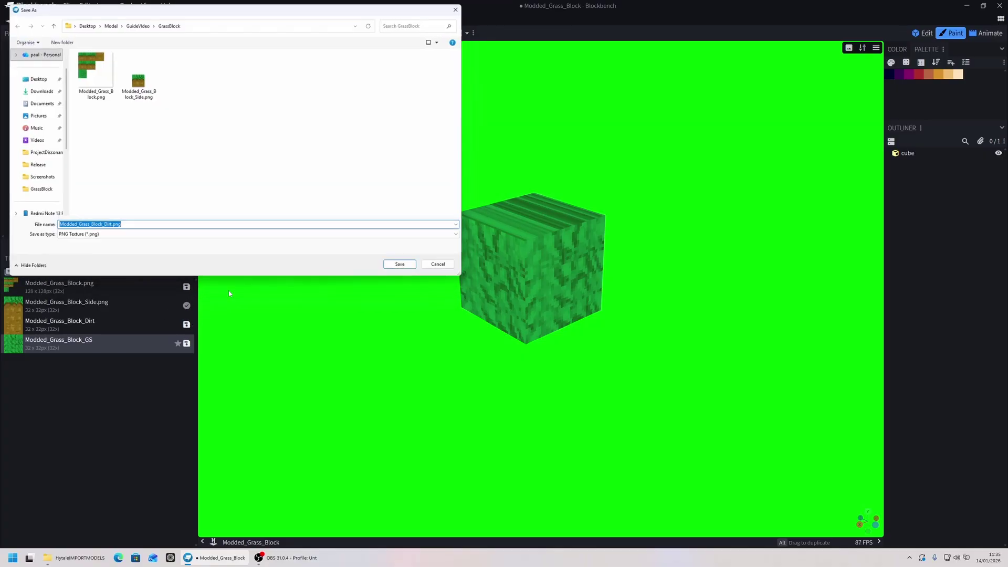
click(406, 268)
click(186, 344)
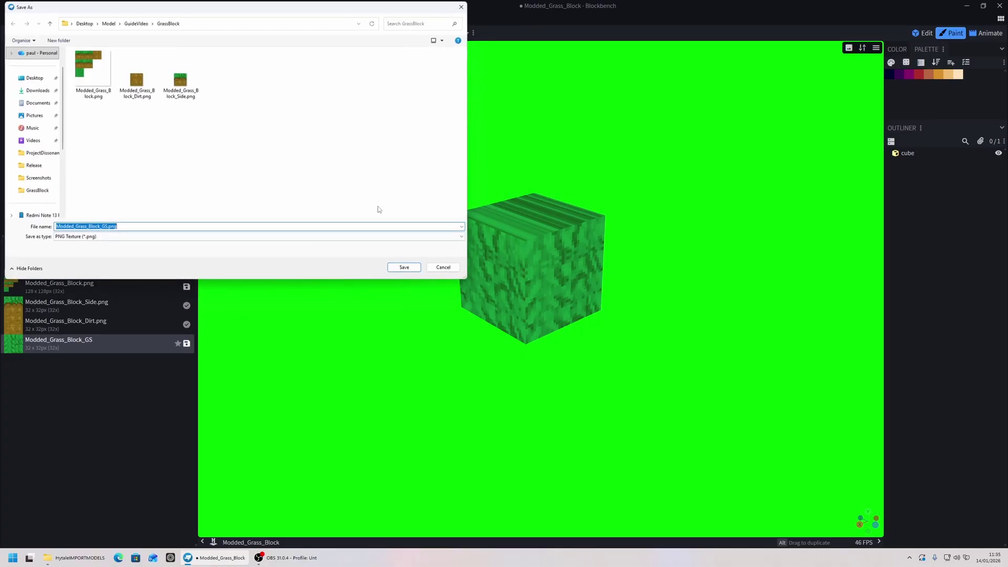
click(418, 268)
key(ctrl+s)
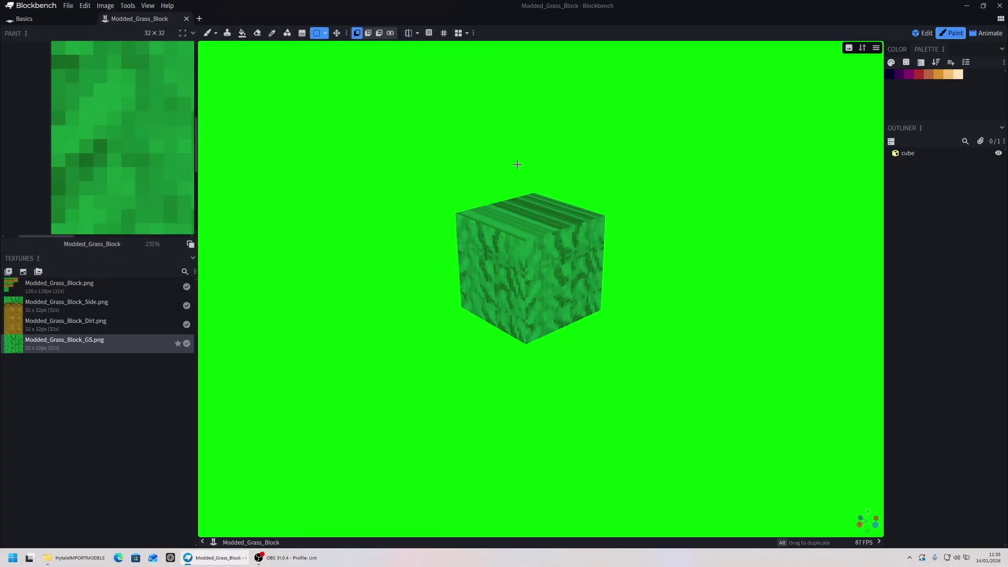
click(83, 284)
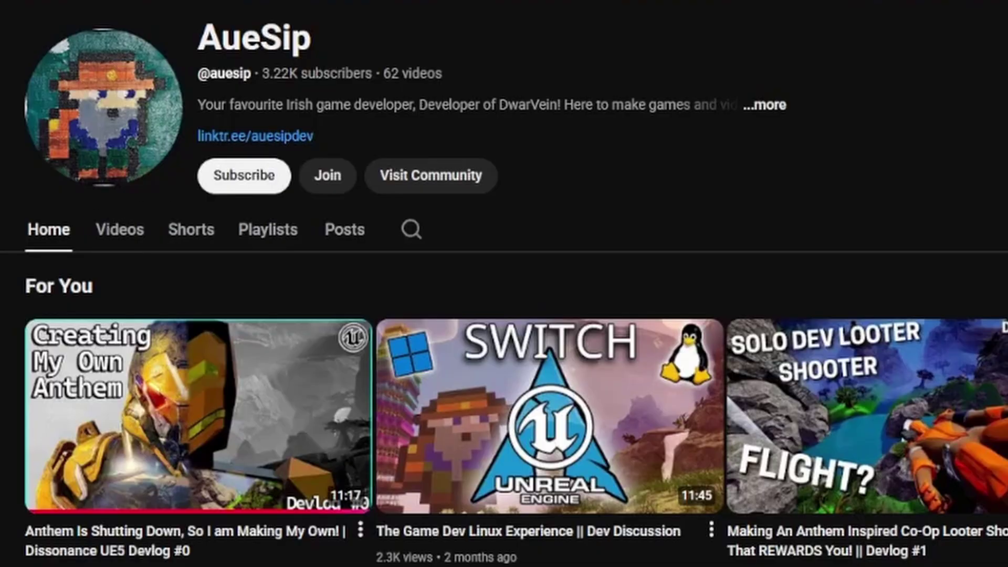
click(242, 178)
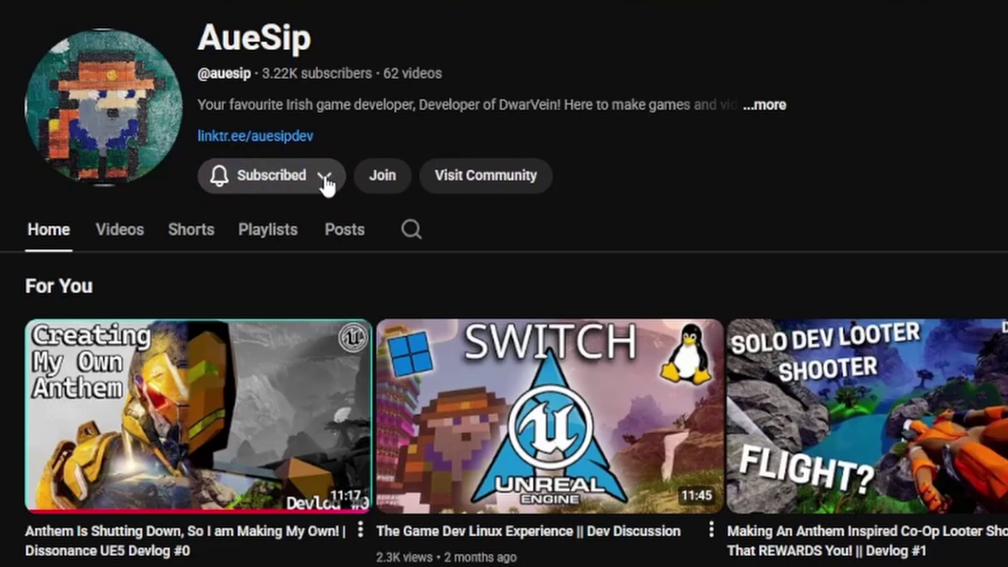
Step: Turn on the notification bell for the subscribed YouTube channel, view its membership offer, and go to its videos
click(326, 182)
click(294, 225)
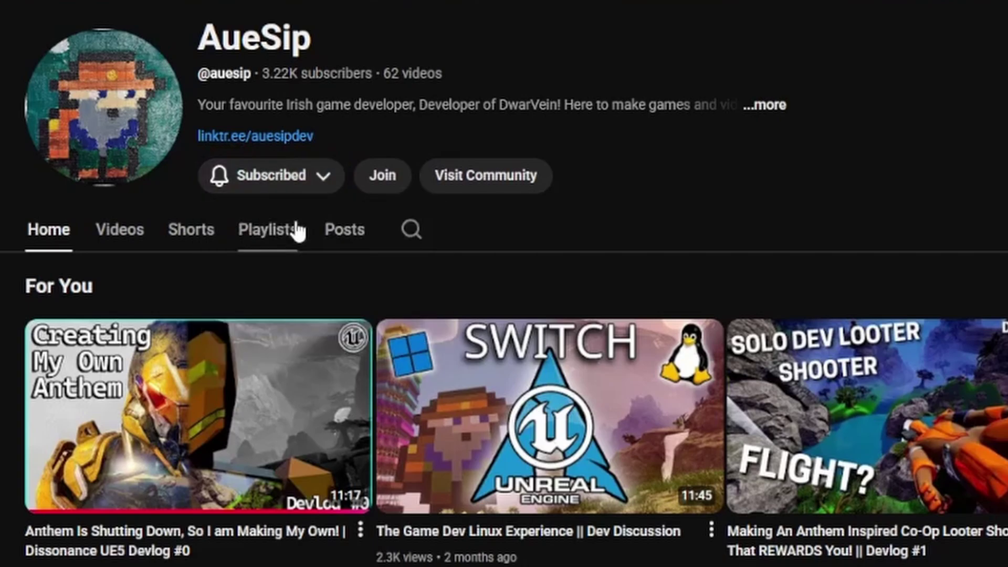
click(387, 181)
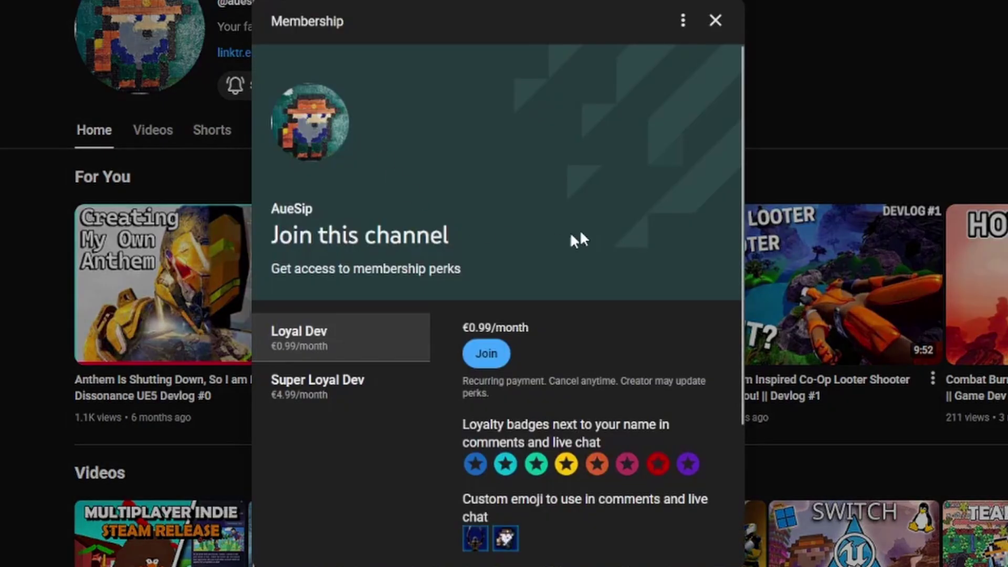
click(352, 537)
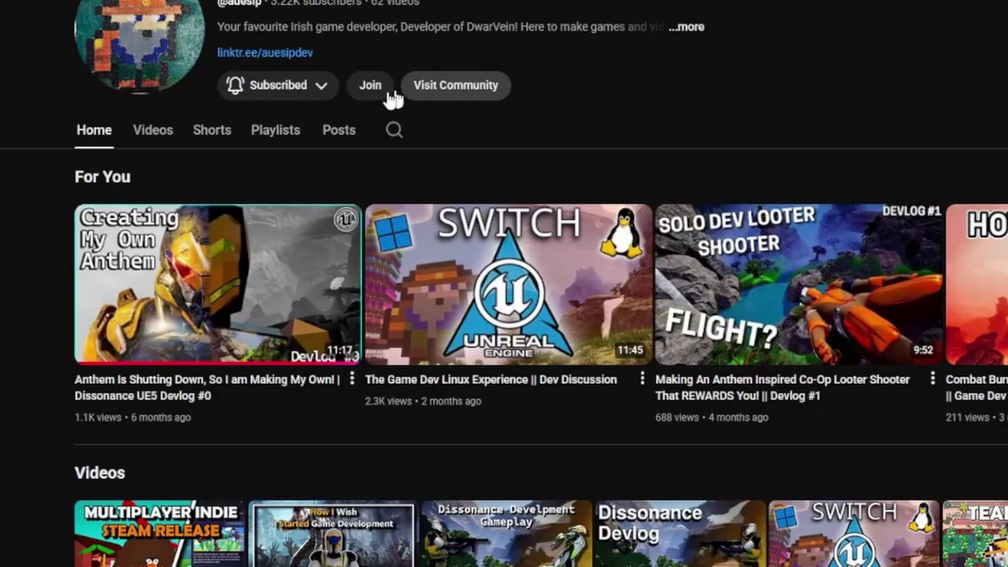
click(151, 131)
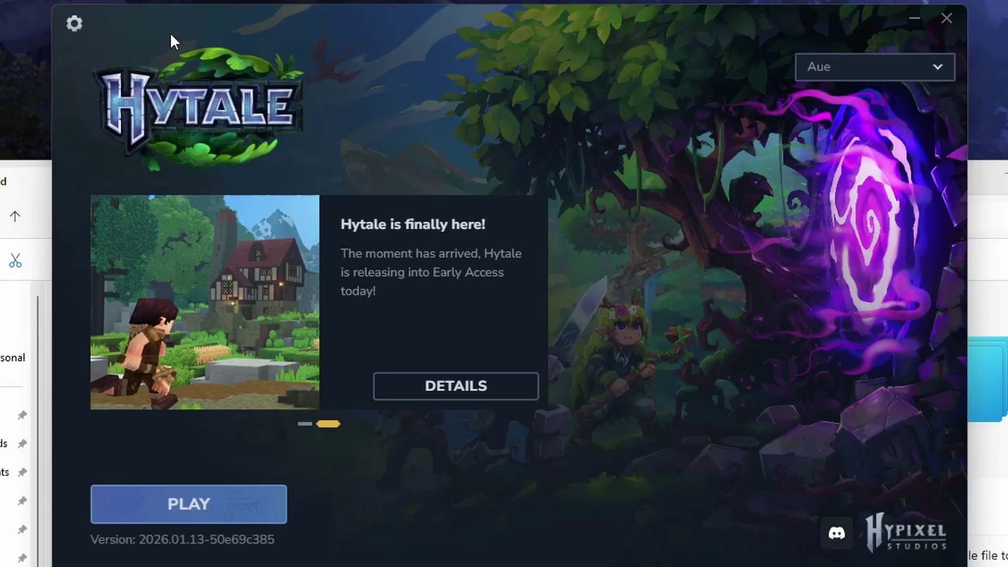
Step: Switch to the Hytale launcher, open the game directory from its settings, and go to the UserData\Mods folder
click(75, 24)
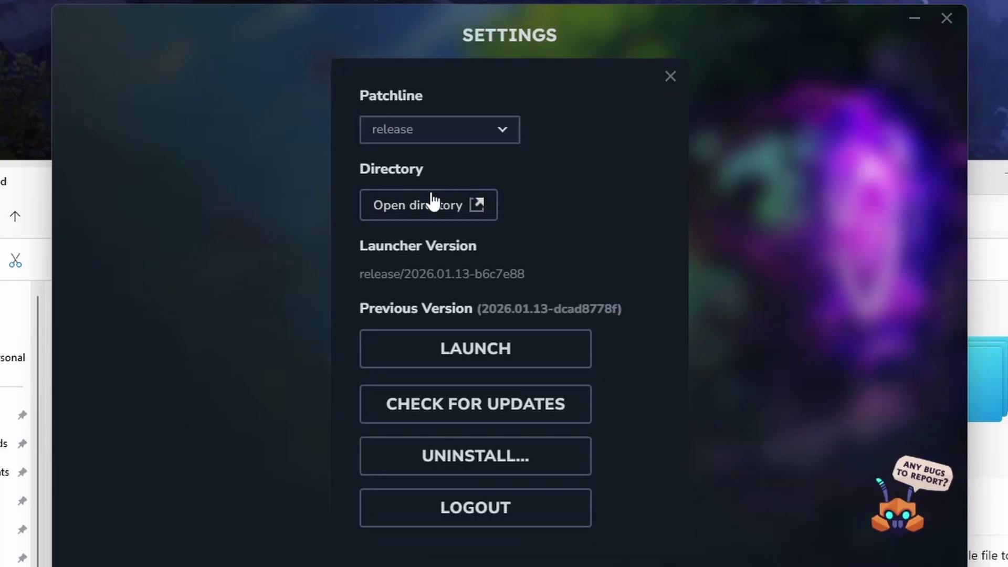
click(493, 200)
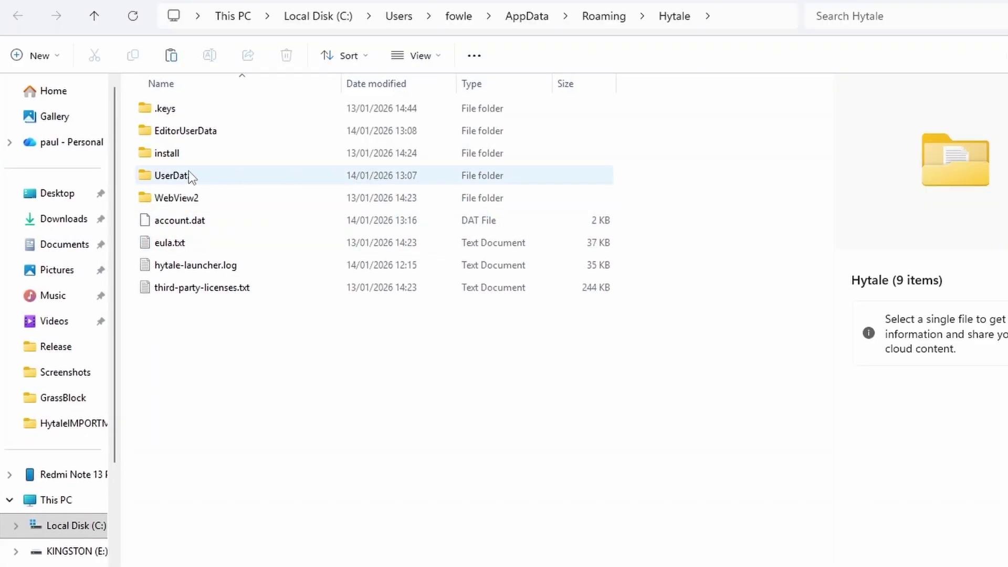
double_click(188, 174)
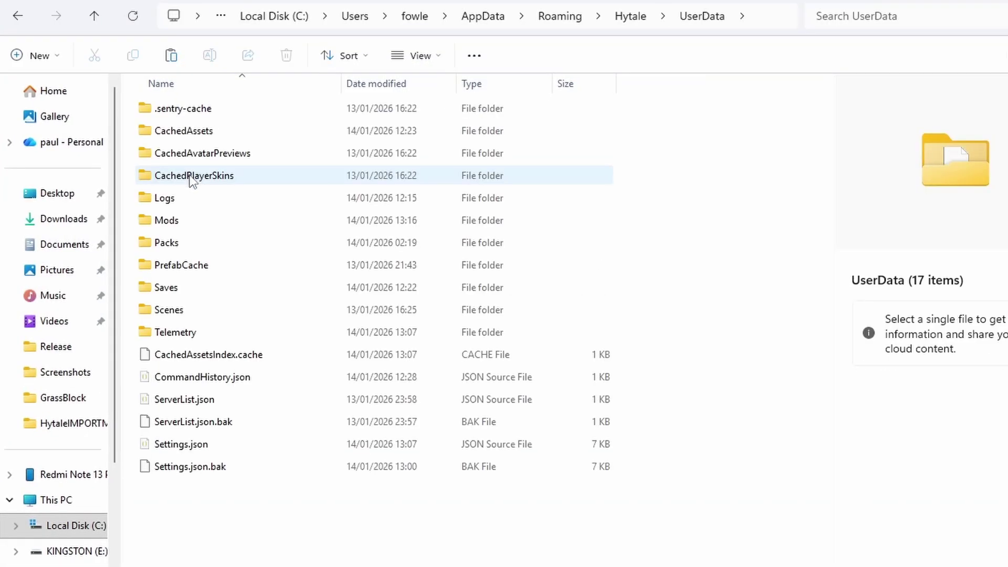
double_click(175, 221)
click(18, 26)
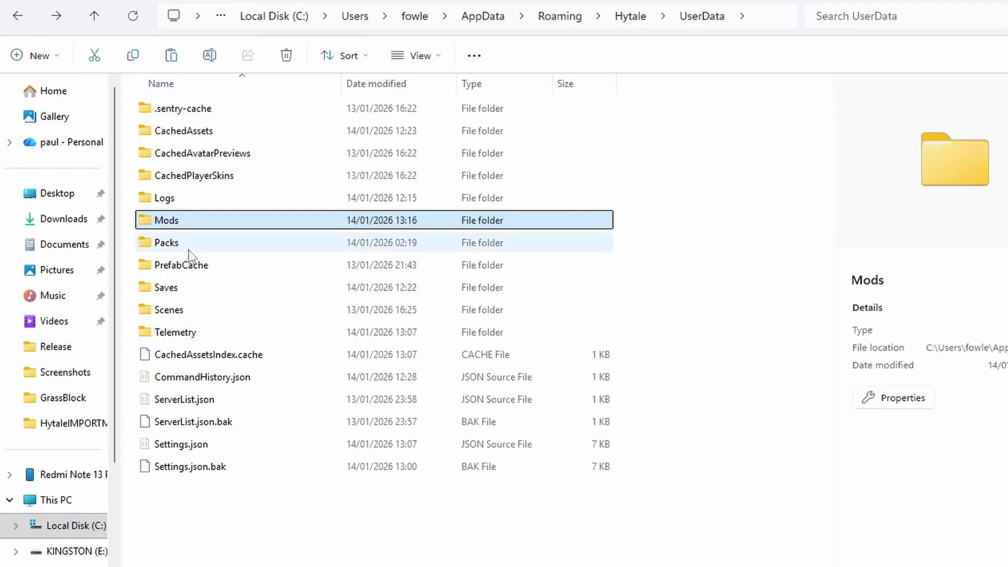
double_click(174, 180)
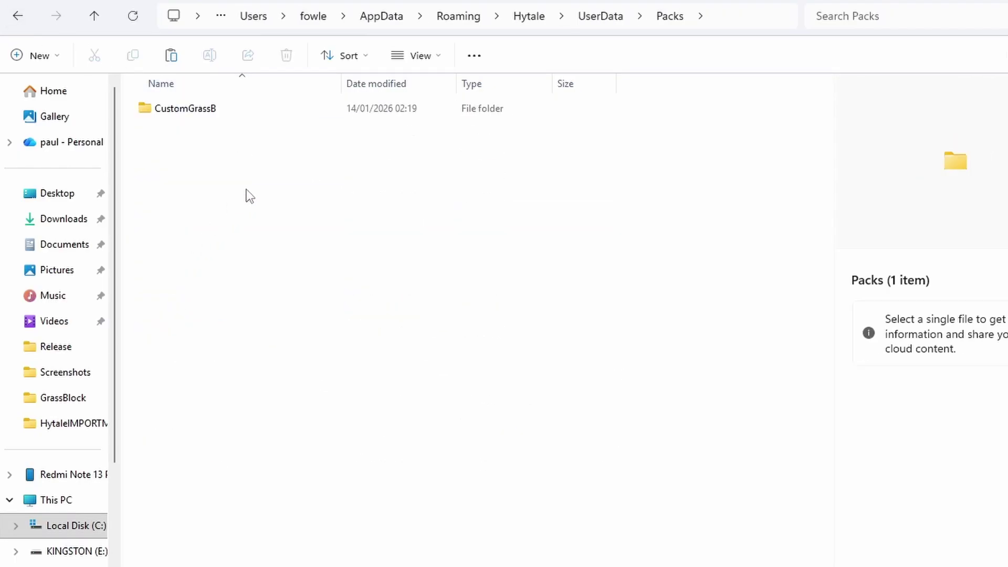
click(26, 26)
double_click(222, 216)
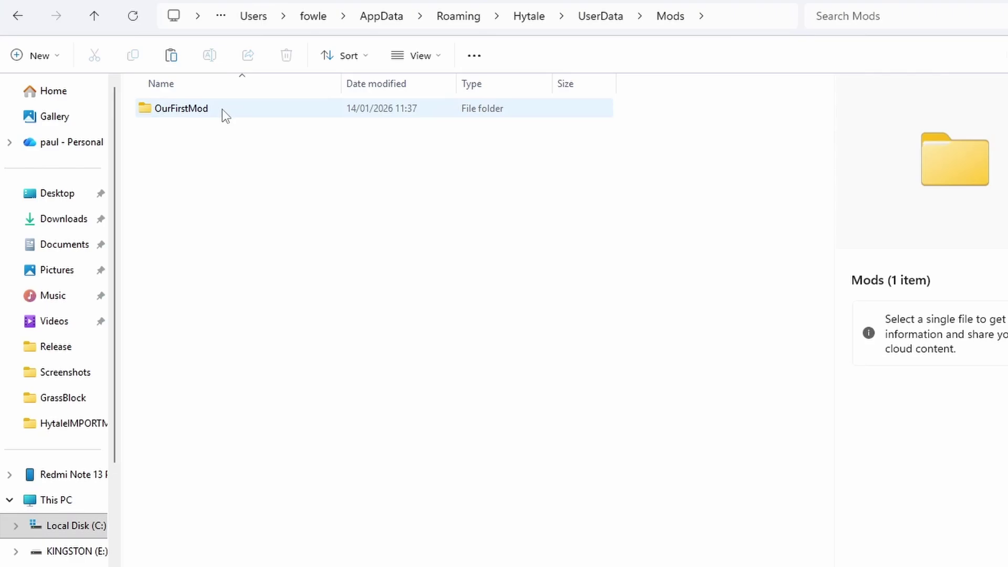
Step: Create a new folder named GrassBlock in the Mods folder
right_click(188, 145)
mouse_move(195, 313)
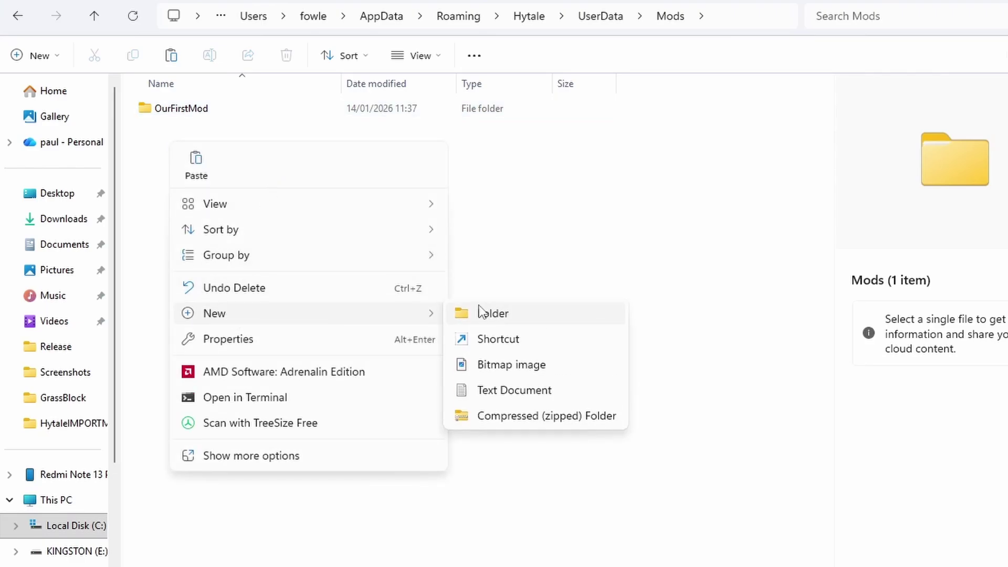
click(484, 312)
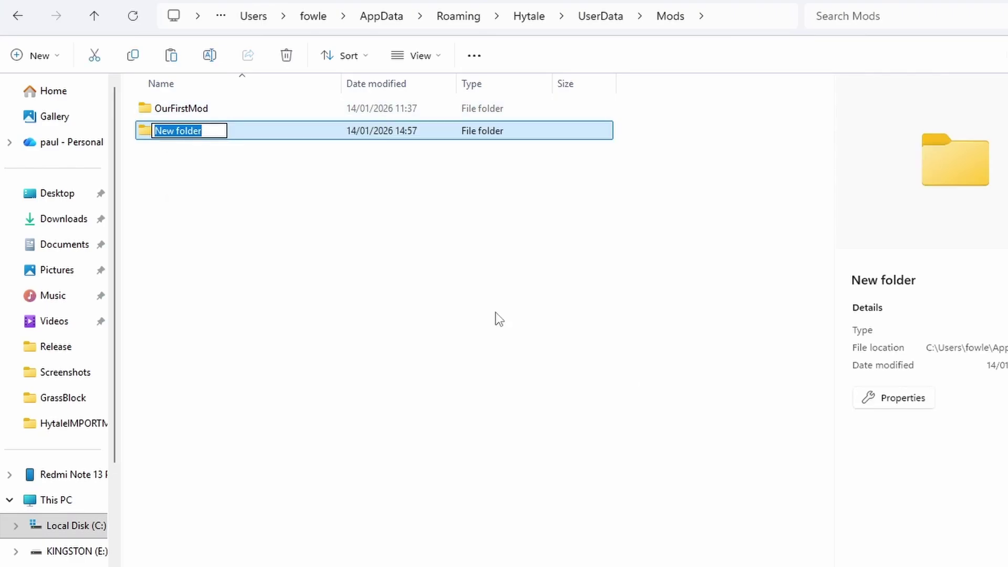
text(GrassBlock)
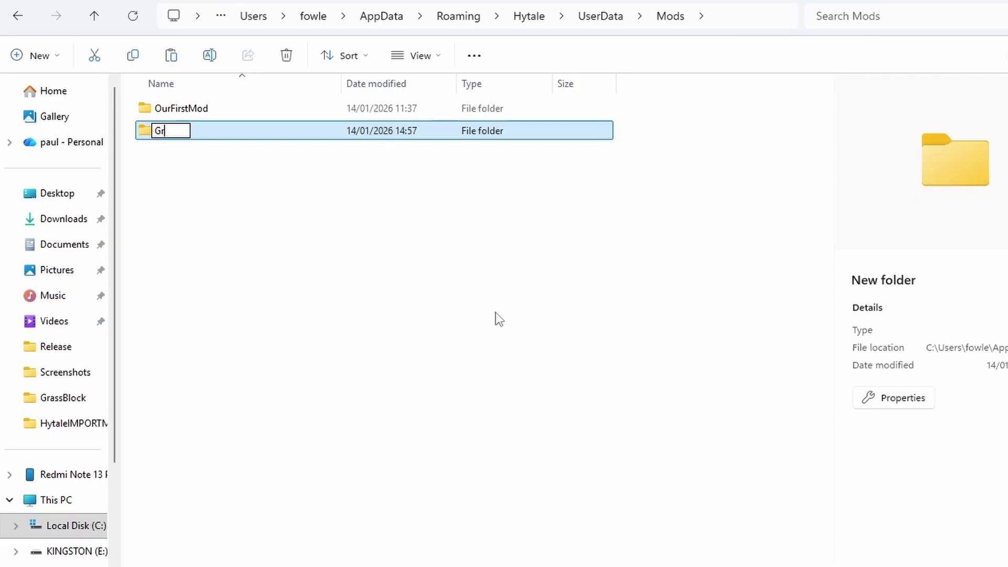
key(Return)
Step: Create a folder named Common inside the GrassBlock mod folder
double_click(220, 132)
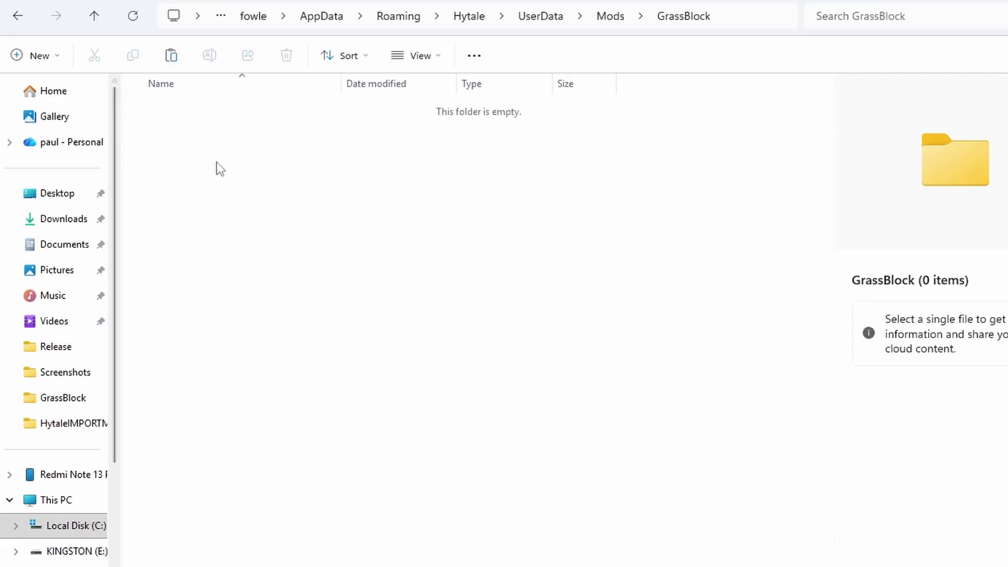
right_click(186, 107)
mouse_move(420, 277)
click(478, 283)
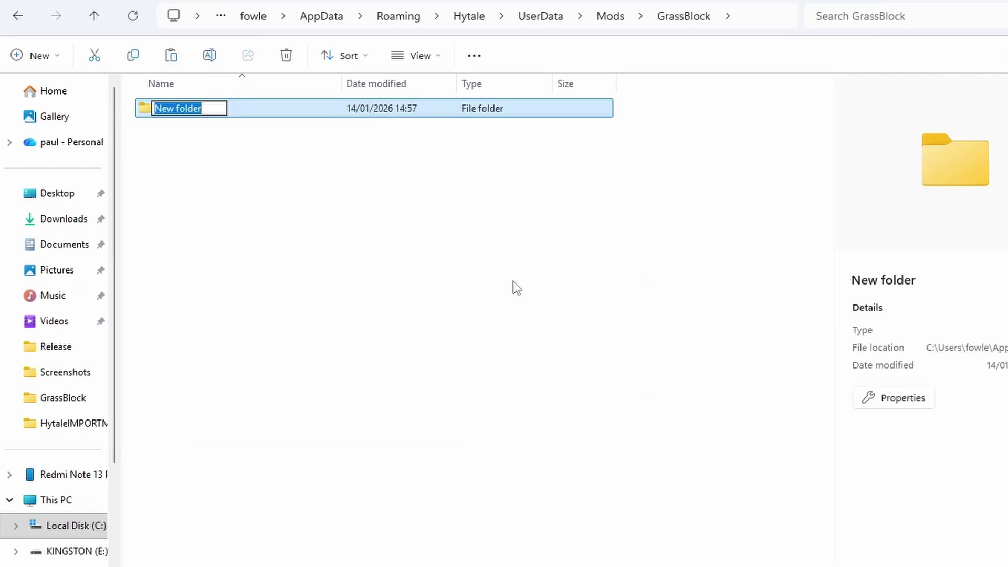
text(Common)
key(Return)
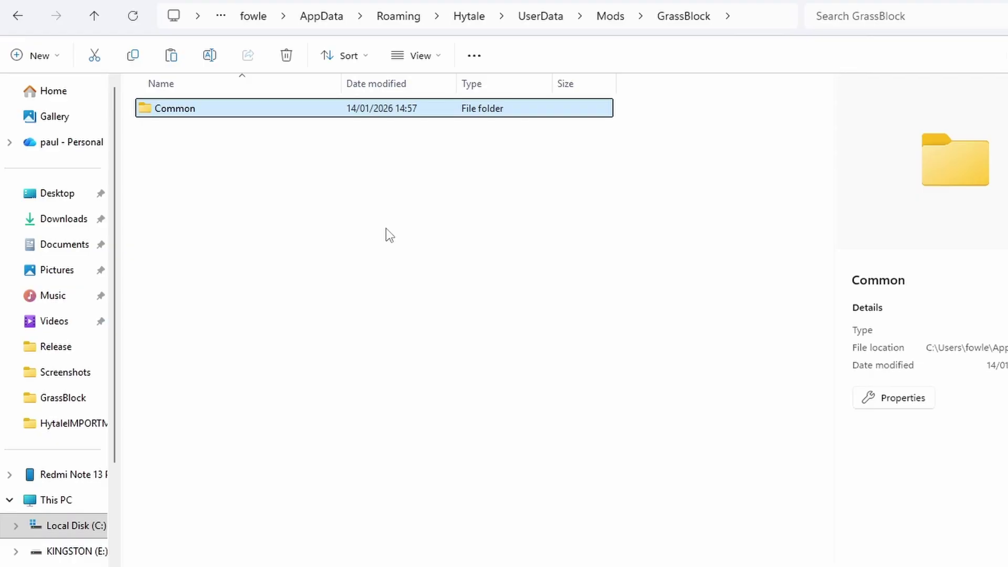
Step: Create a second folder named Server alongside Common in the GrassBlock mod folder
right_click(198, 160)
mouse_move(300, 328)
click(542, 344)
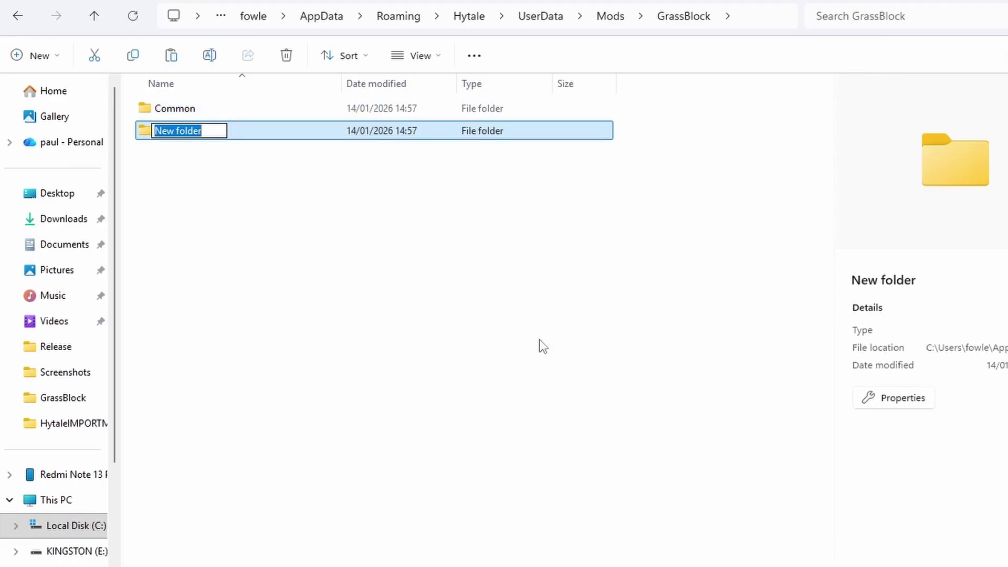
text(Server)
click(246, 200)
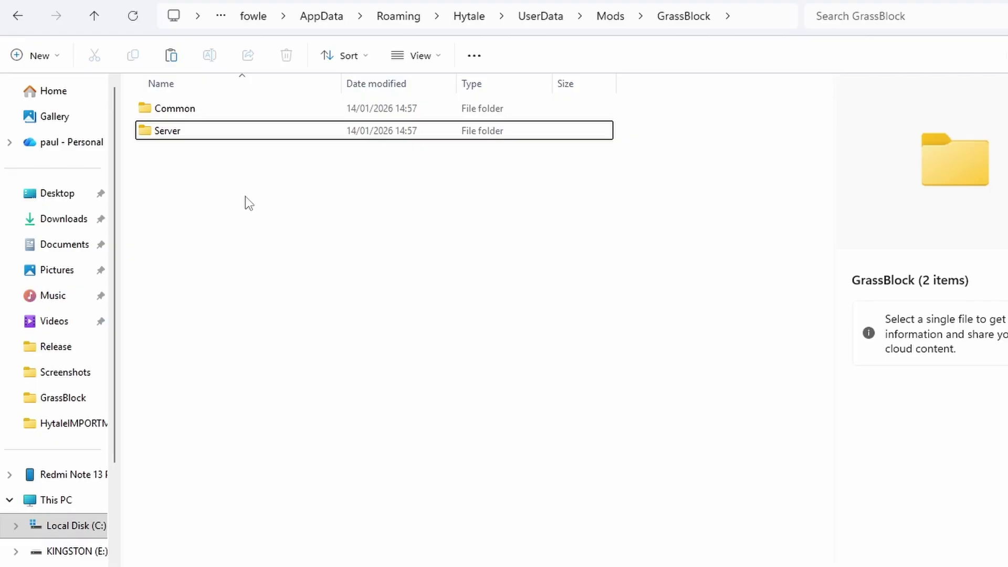
Step: Paste the copied manifest files into the GrassBlock mod folder and change the mod's Name in manifest.json to GrassBlock
key(ctrl+v)
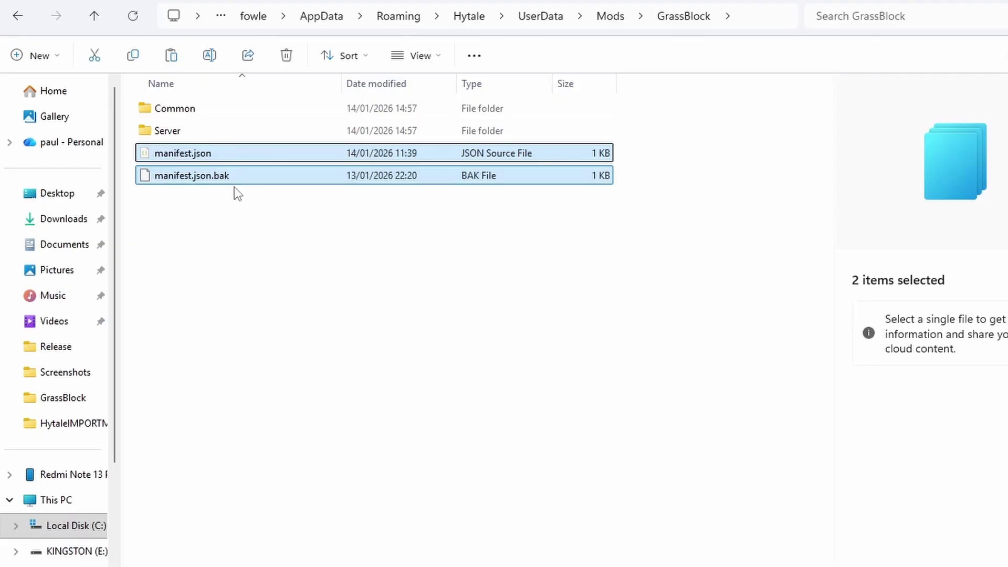
double_click(240, 154)
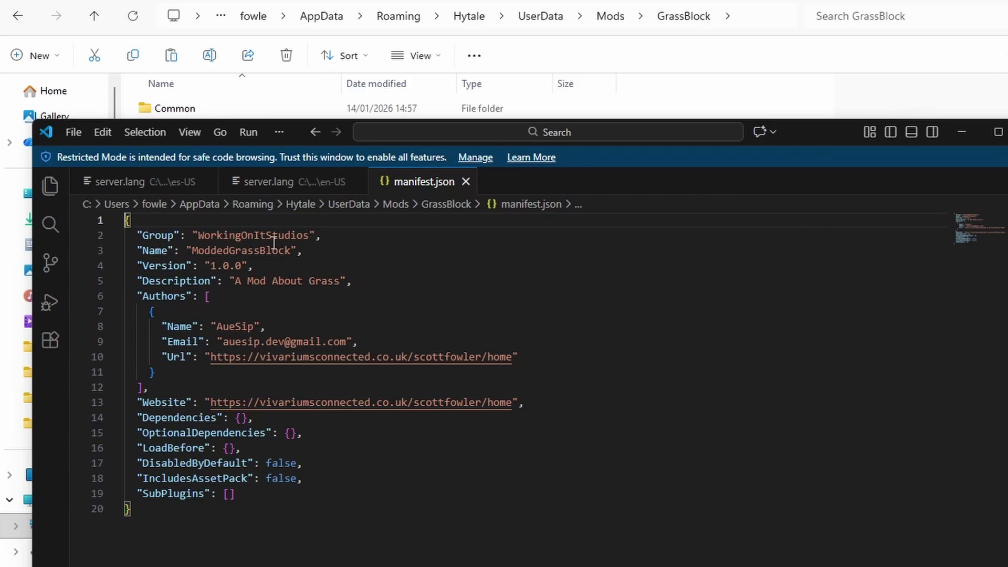
drag(137, 235, 387, 236)
drag(310, 252, 139, 252)
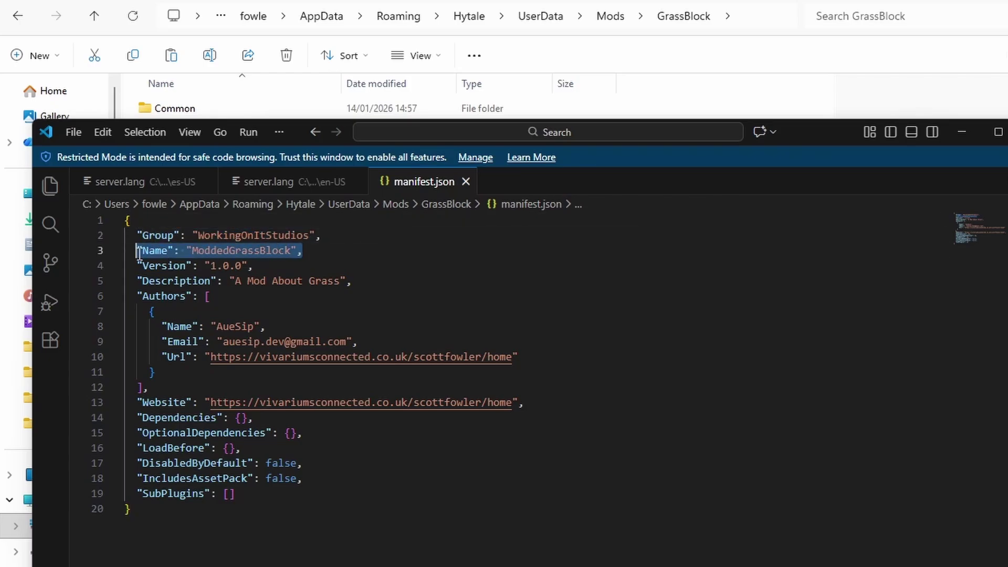
double_click(271, 251)
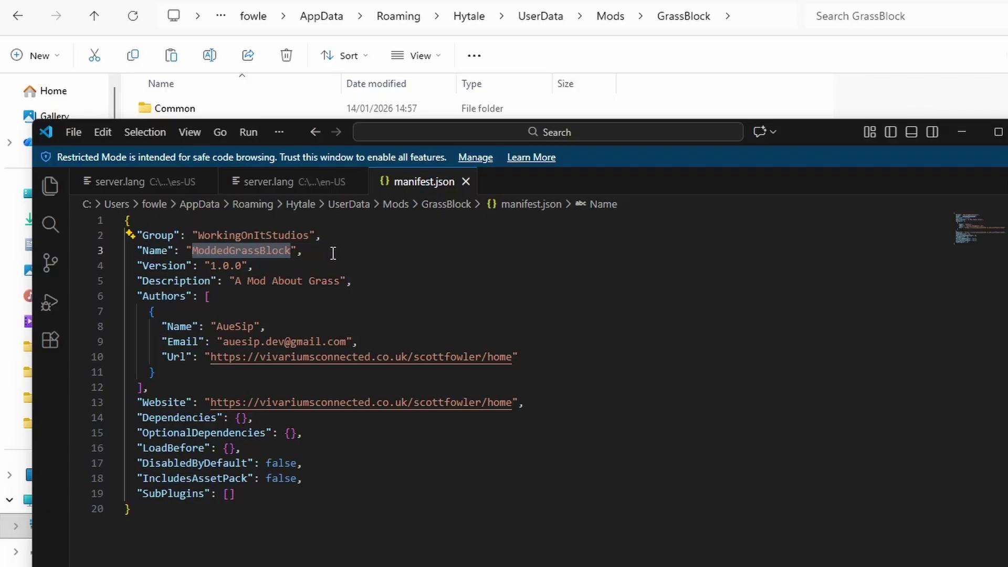
text(G)
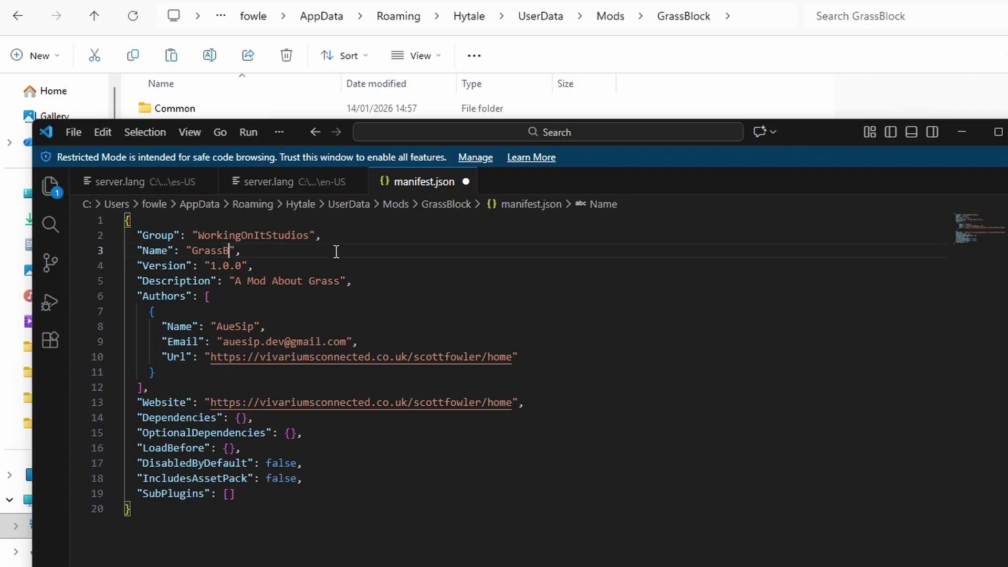
click(329, 250)
Step: Review the Version and Authors entries in manifest.json and save the file
drag(138, 265, 292, 261)
click(412, 272)
drag(211, 296, 504, 386)
click(475, 289)
click(557, 375)
key(ctrl+s)
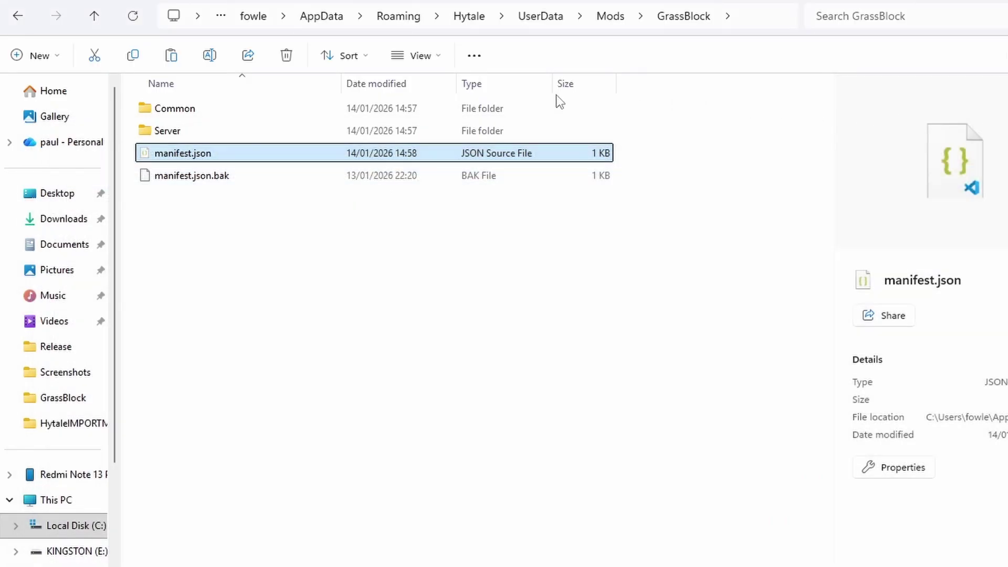
Step: Create a folder named Languages inside the mod's Server folder
double_click(212, 131)
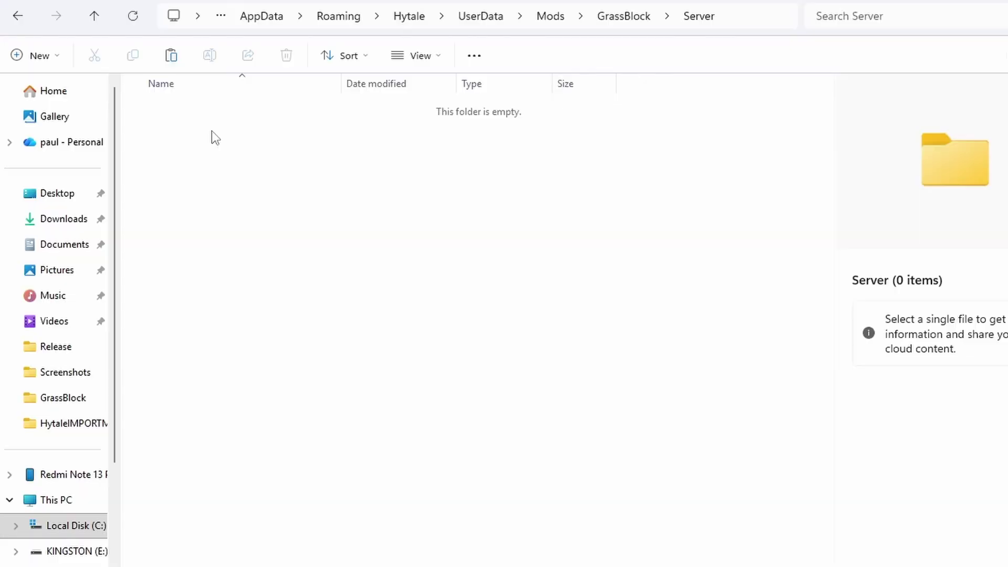
click(628, 18)
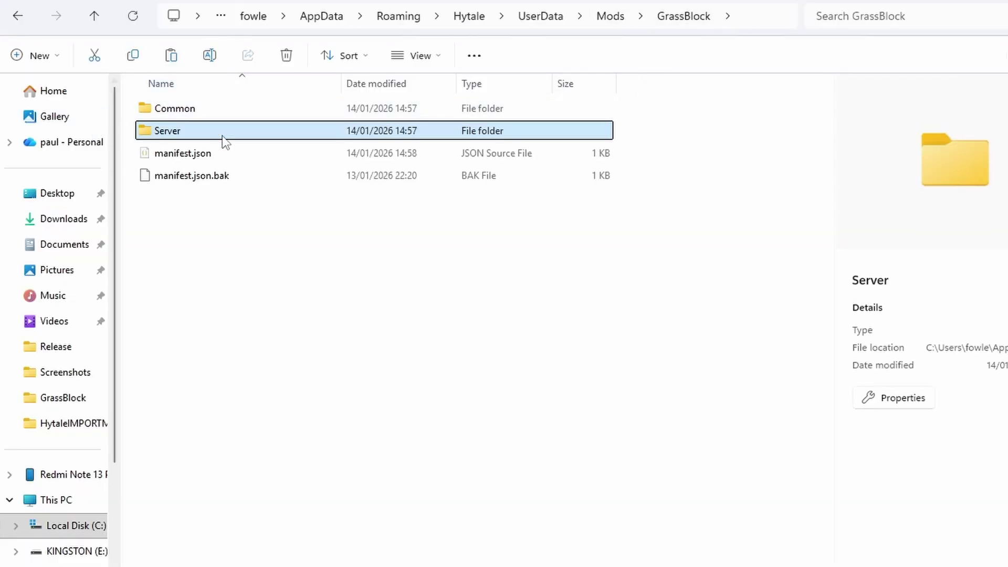
double_click(193, 134)
right_click(174, 136)
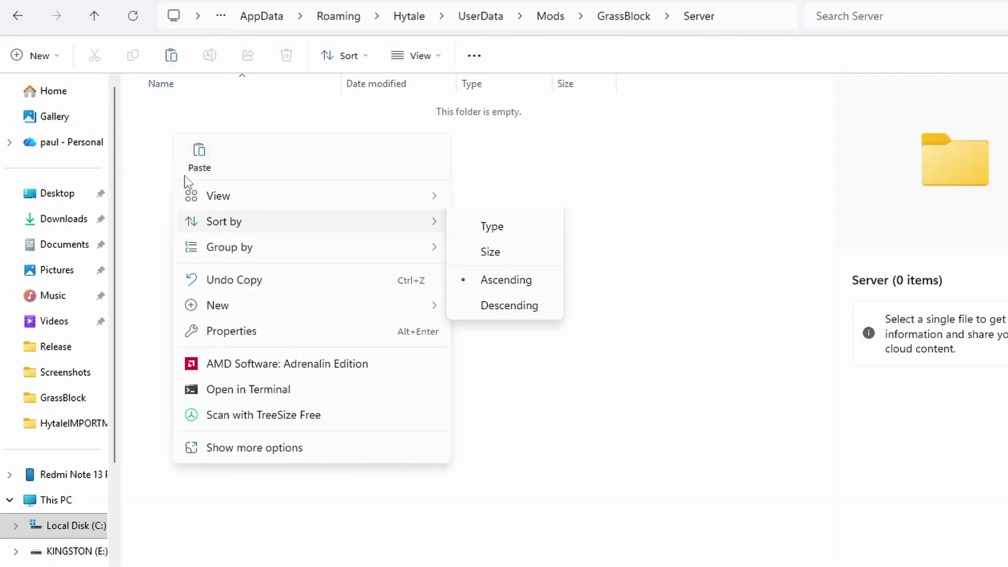
mouse_move(397, 311)
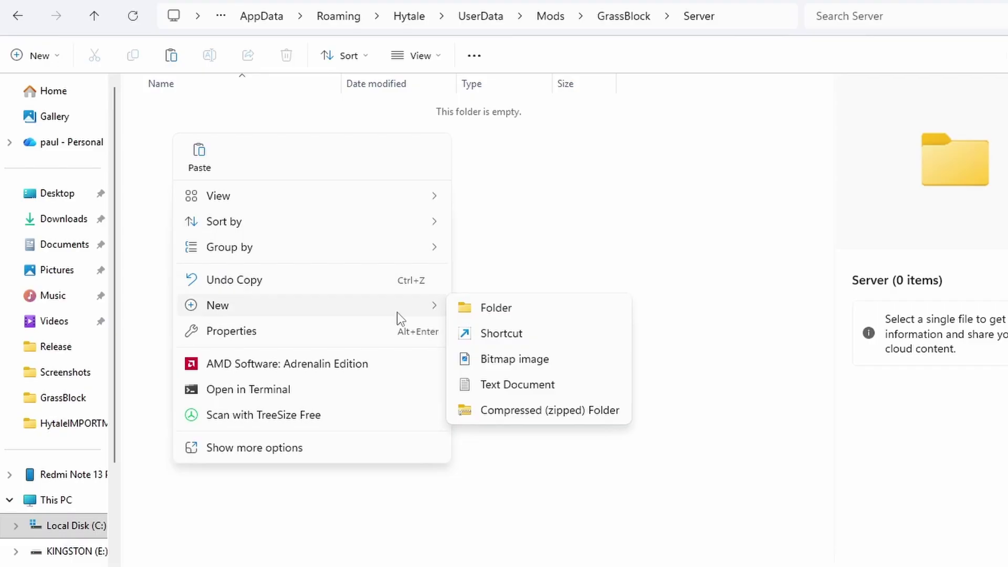
click(479, 307)
text(Languages)
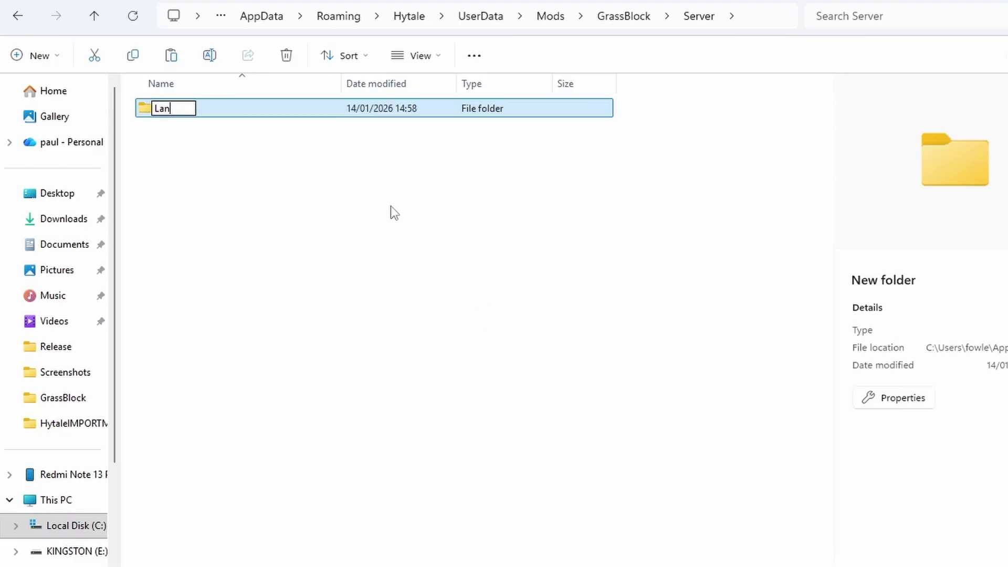
key(Return)
Step: Create a language folder named en-US inside the Languages folder
double_click(209, 110)
right_click(209, 116)
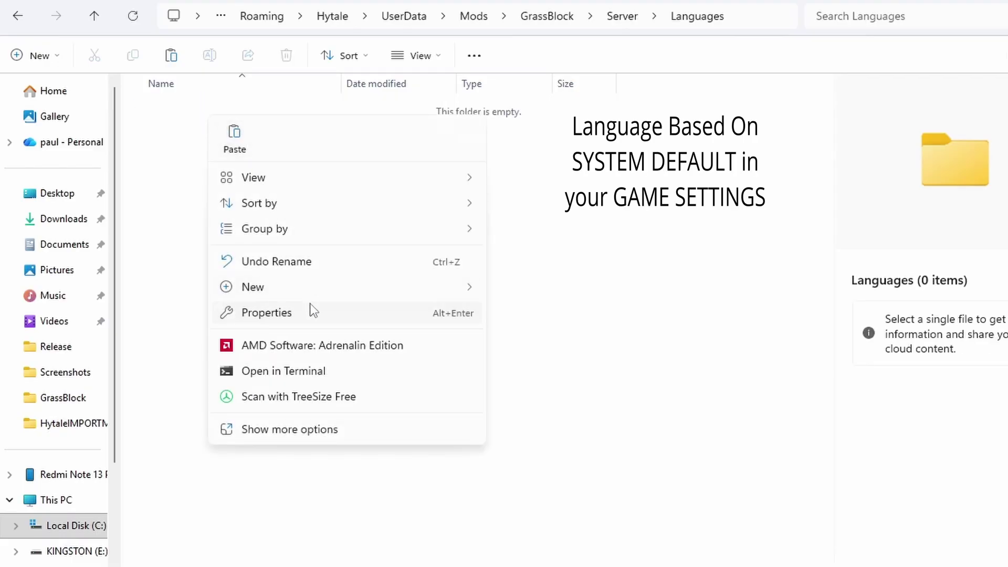
mouse_move(309, 287)
click(533, 287)
text(en)
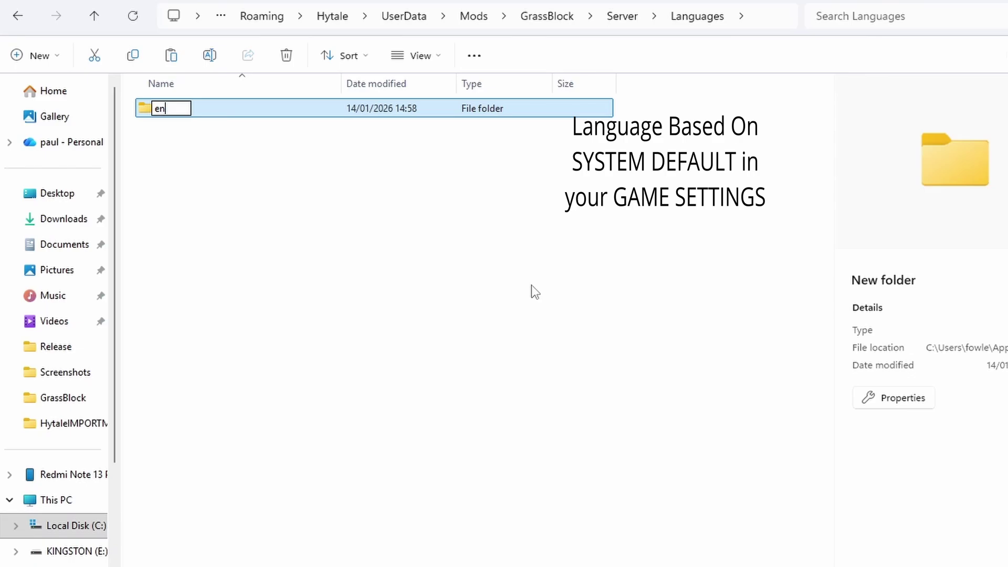
text(-US)
key(Return)
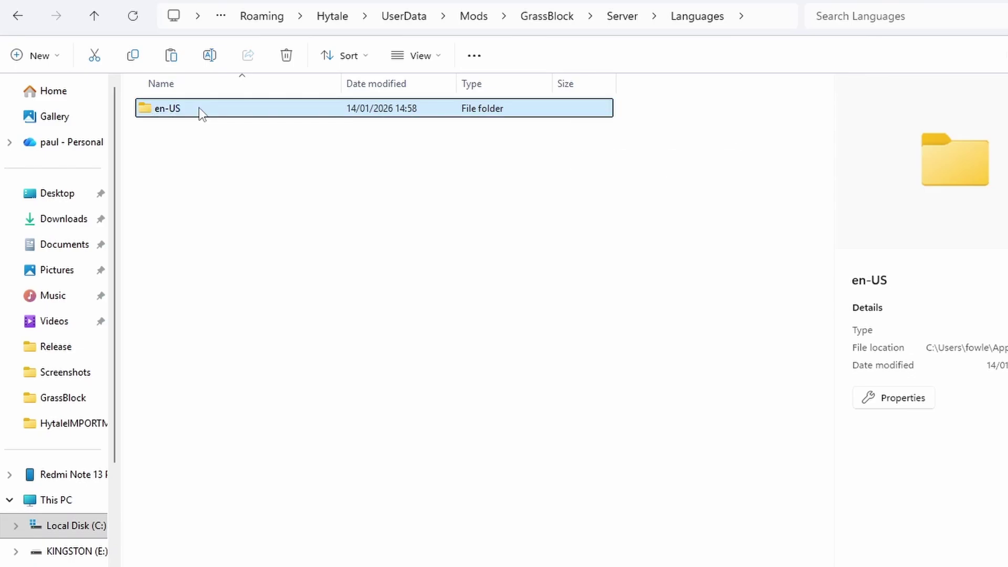
Step: Create a text file inside the en-US folder and name it server.lang, accepting the extension change
double_click(199, 108)
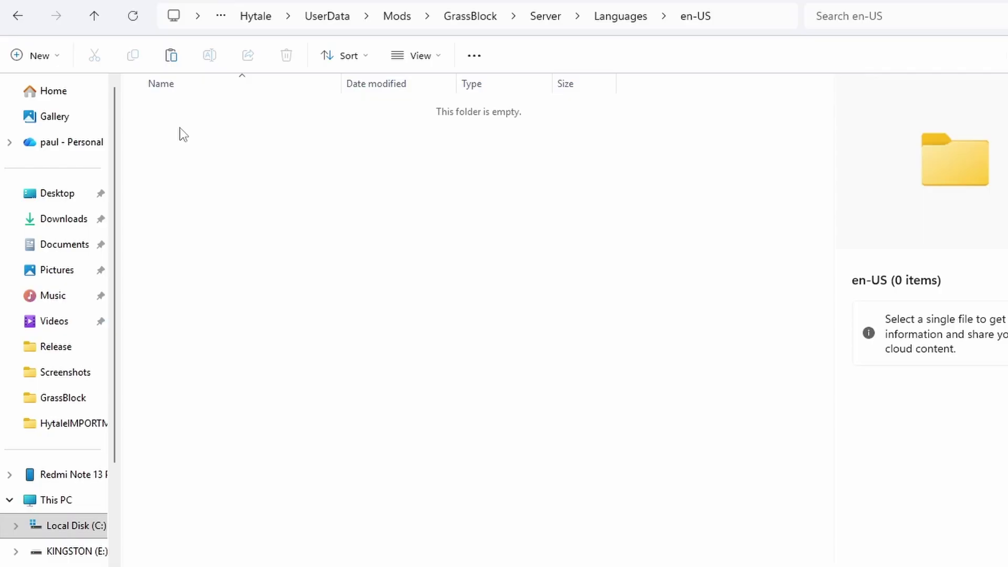
right_click(178, 118)
mouse_move(322, 295)
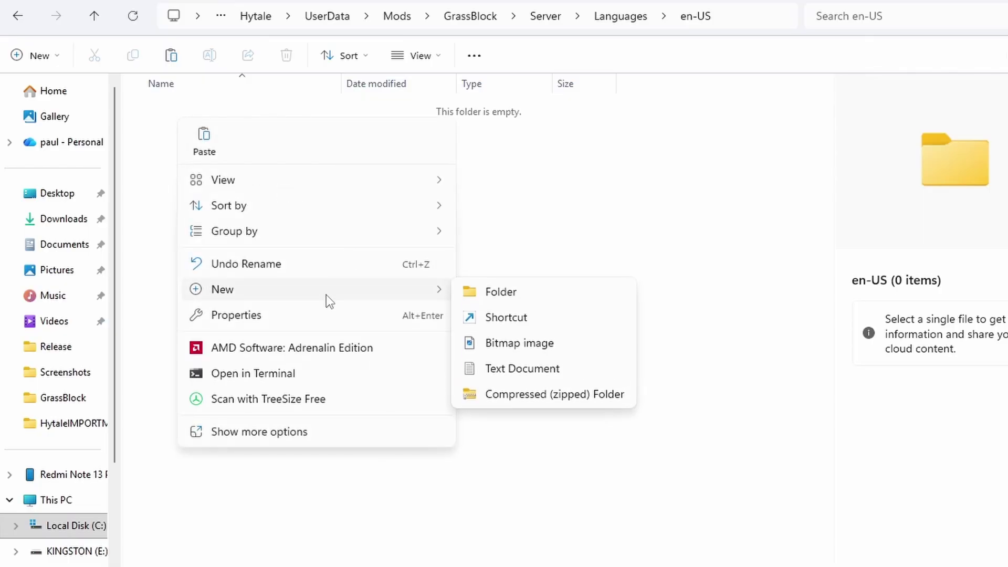
click(523, 368)
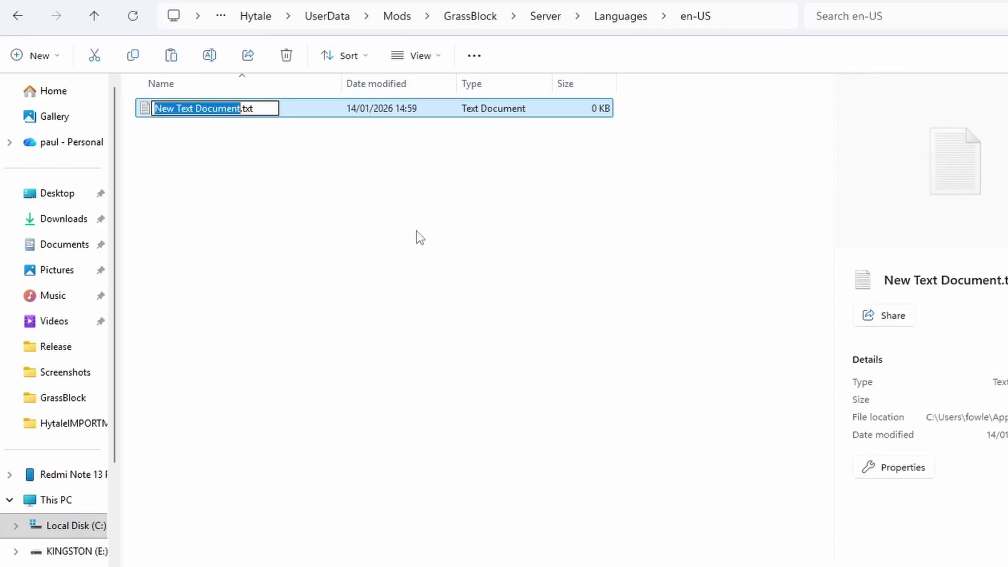
text(server)
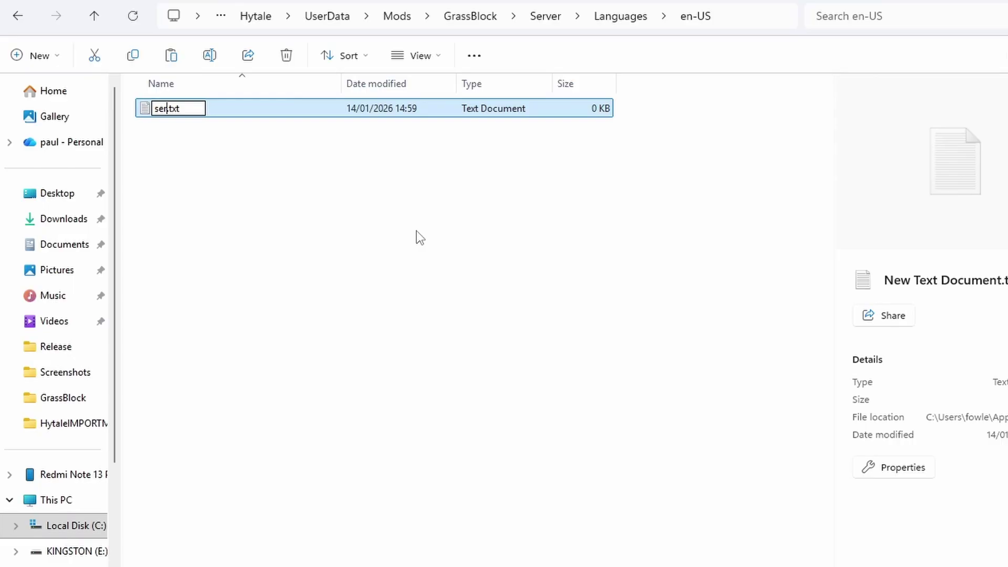
key(BackSpace)
key(BackSpace)
text(lang)
key(Return)
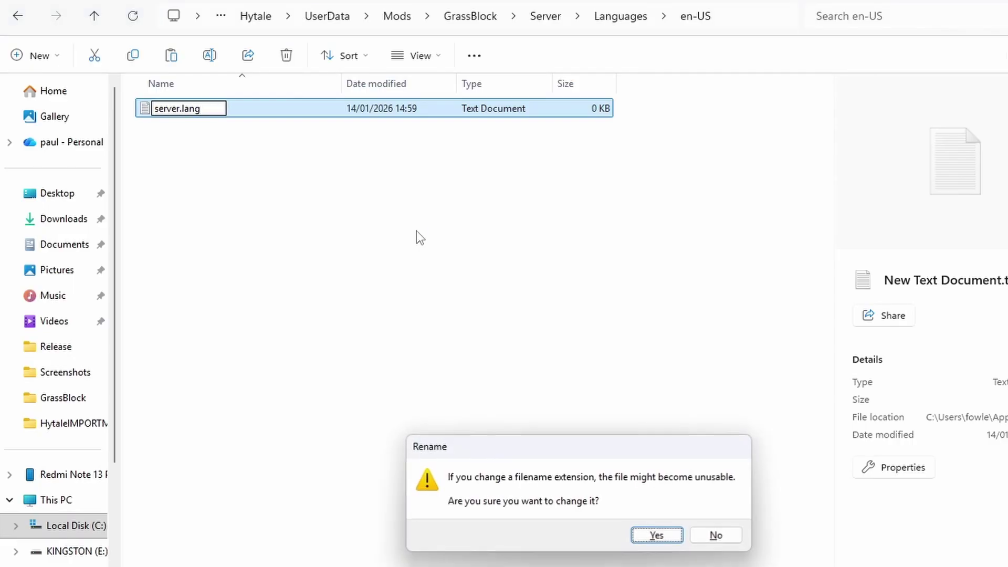
click(656, 535)
Step: Open server.lang in Visual Studio Code, add the line "items.Modded_Grass_Block.name = TestBlock", save it and minimize the editor
double_click(224, 105)
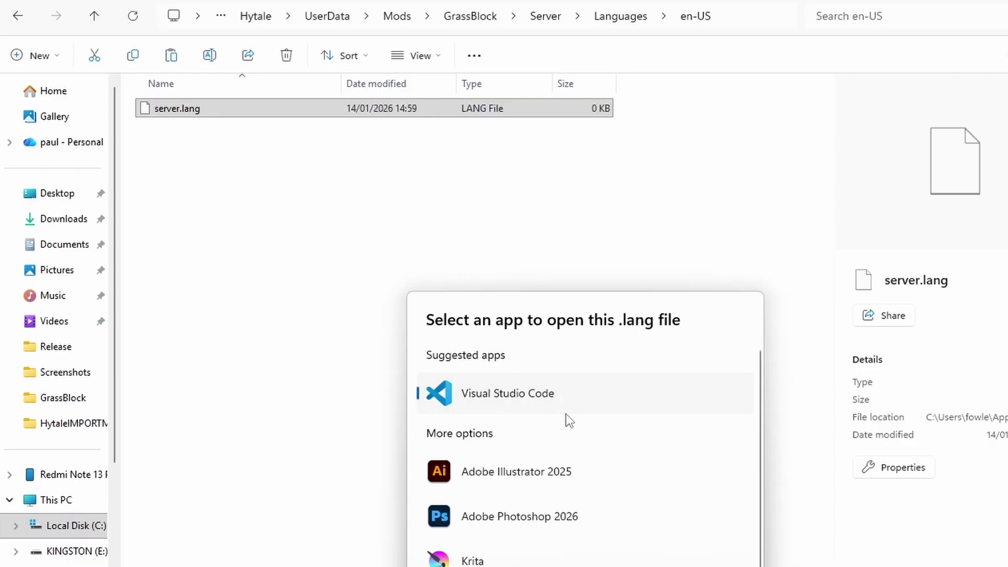
scroll(576, 432, down, 3)
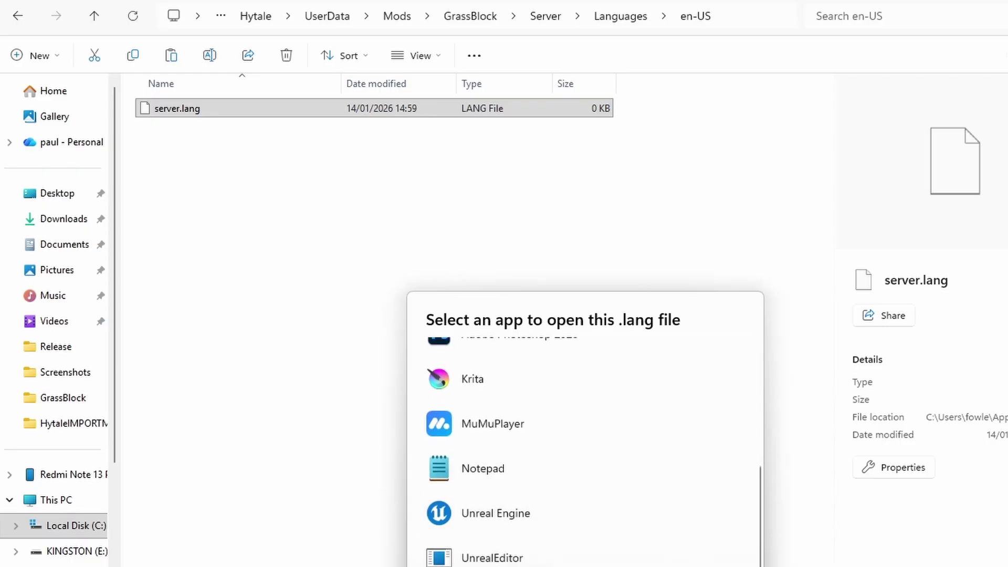
click(578, 562)
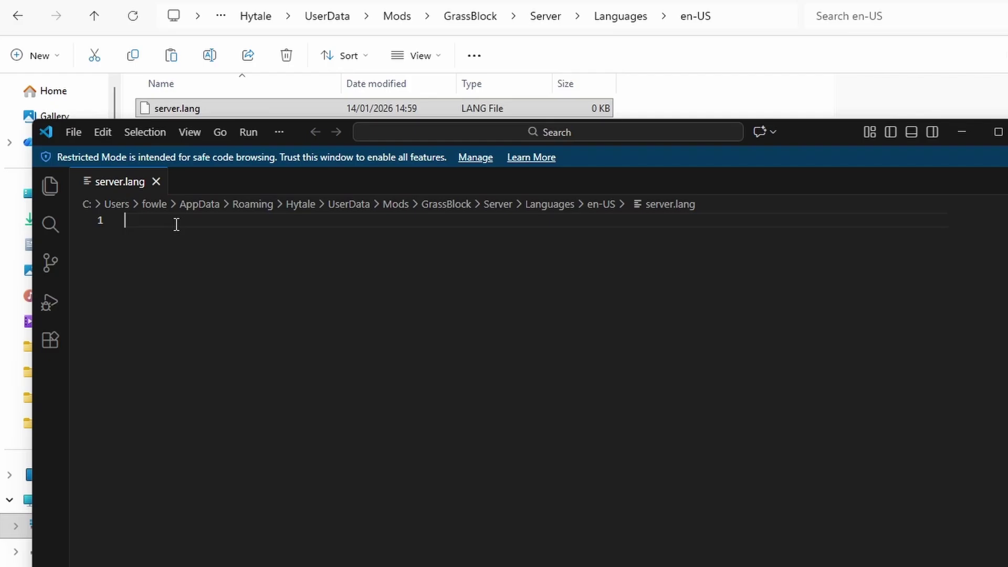
text(it)
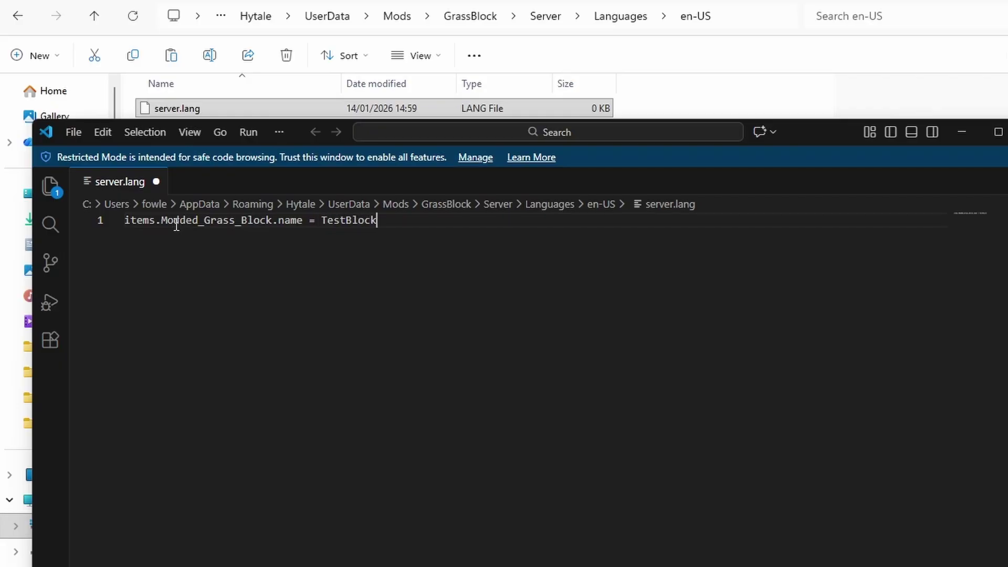
key(ctrl+s)
click(962, 131)
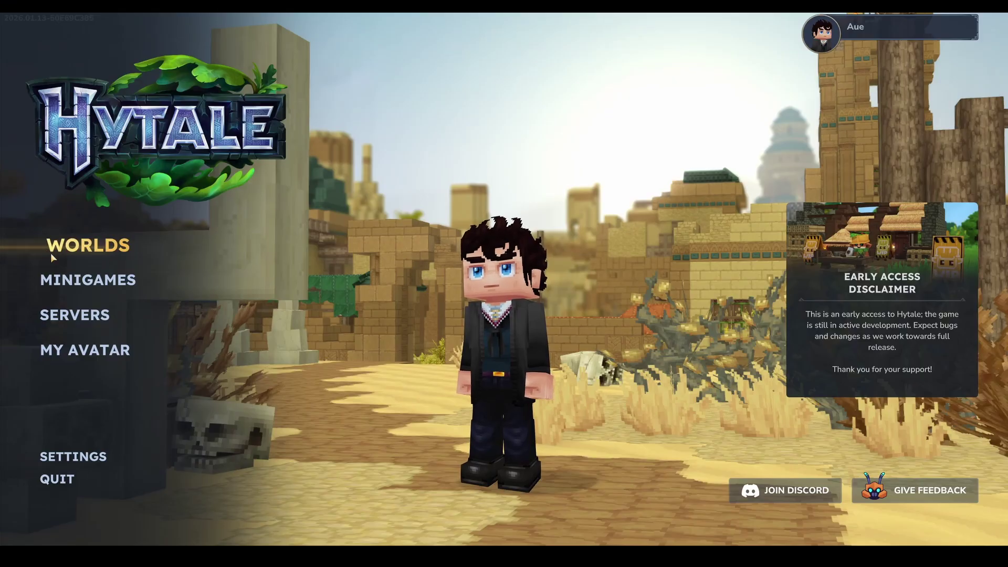
Step: In Hytale, create a new Creative world with the GrassBlock mod enabled in the world settings
click(104, 254)
click(734, 313)
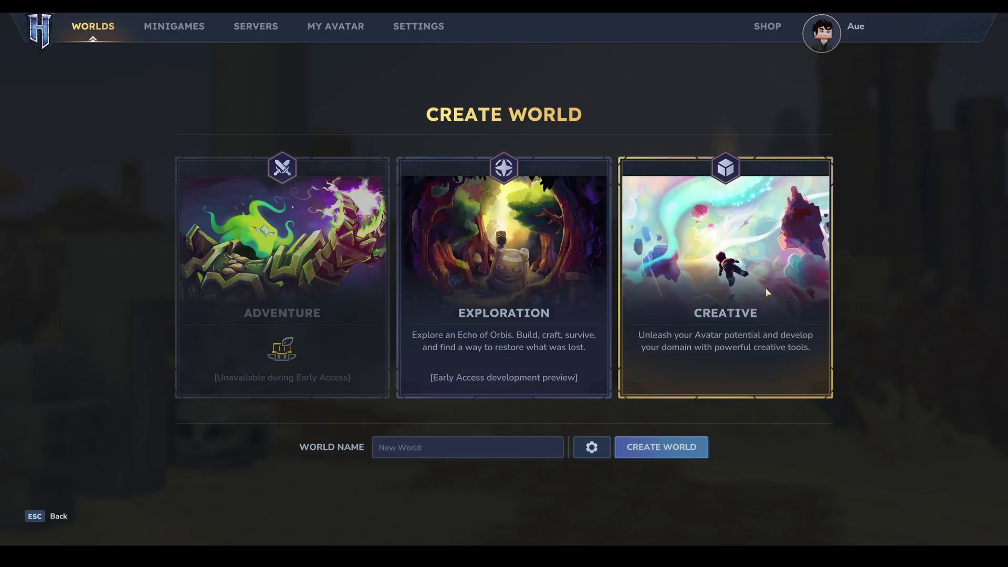
click(592, 449)
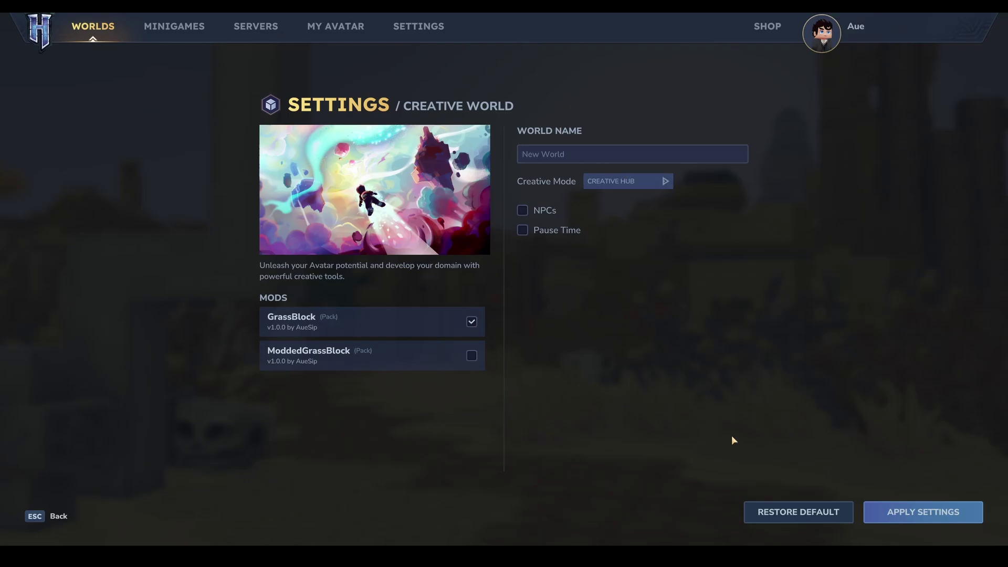
click(927, 512)
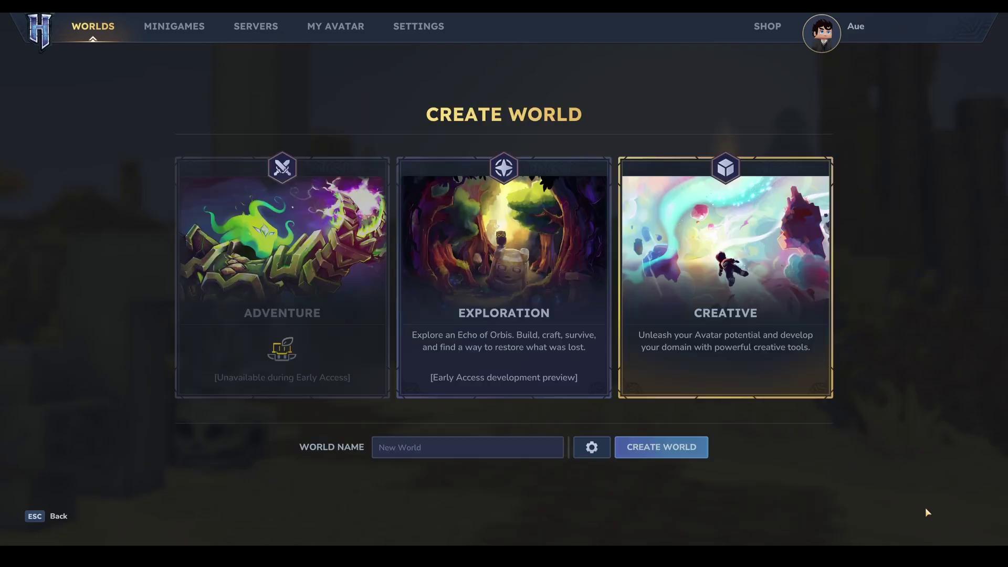
click(652, 448)
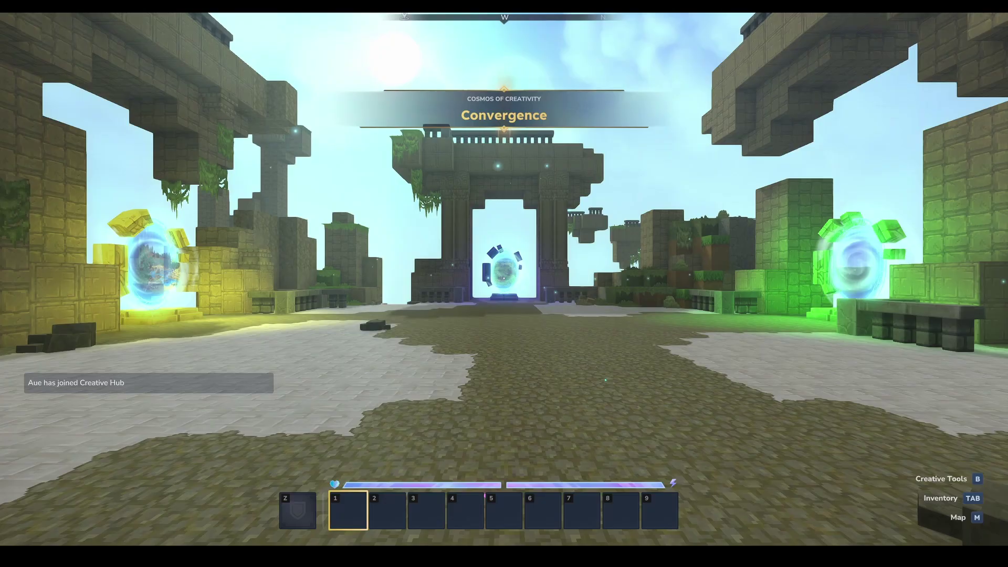
Step: Grant operator rights with /op self and walk through the portal ahead into the Emerald Wilds
text(/op self)
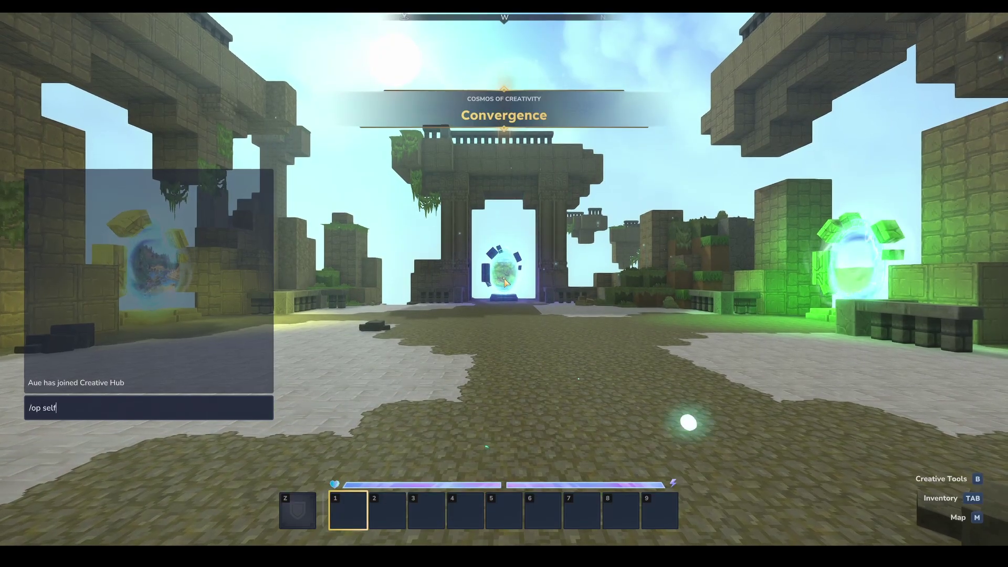
key(Return)
key(w)
key(w)
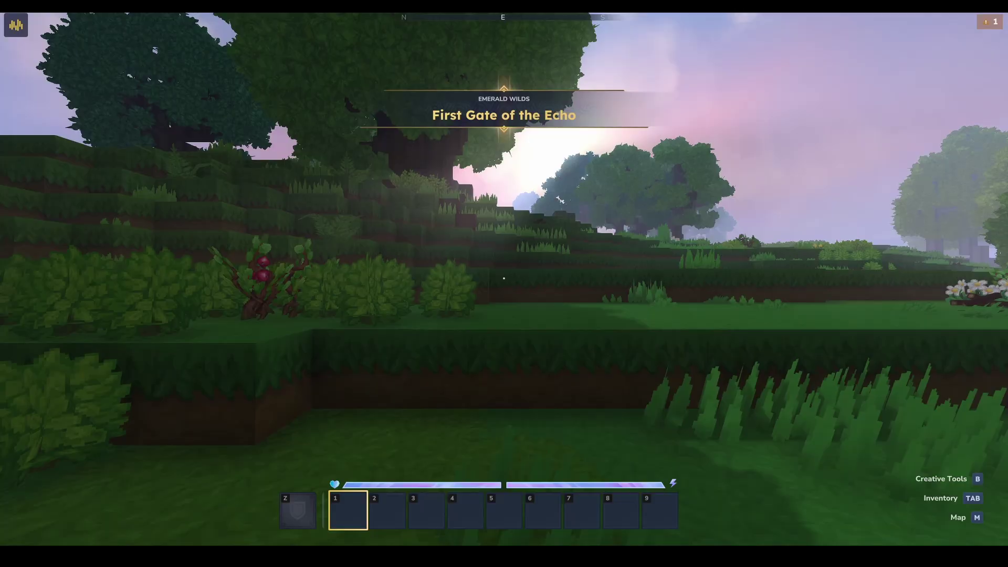
Step: Open the Asset Editor from the game's creative tools
key(Tab)
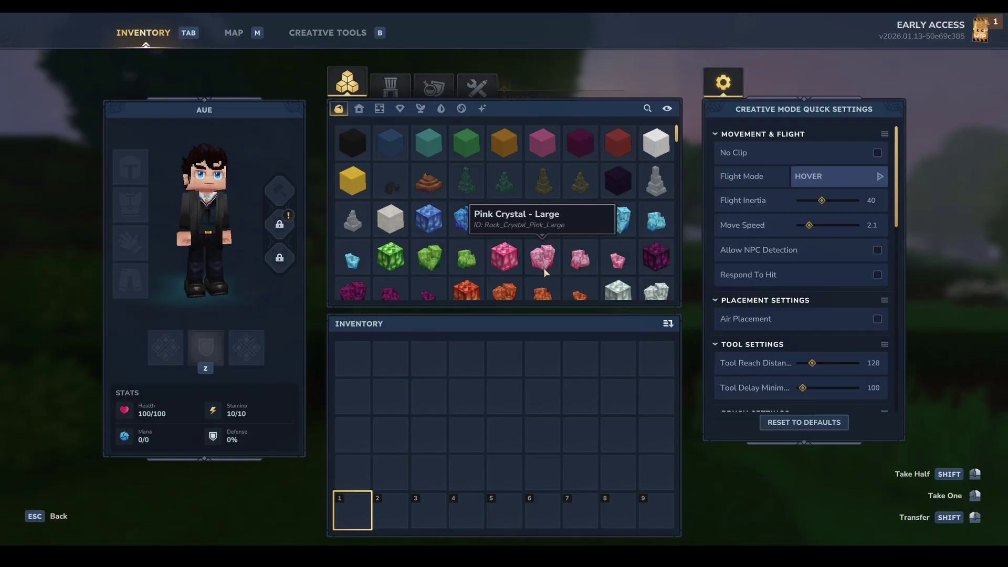
click(340, 35)
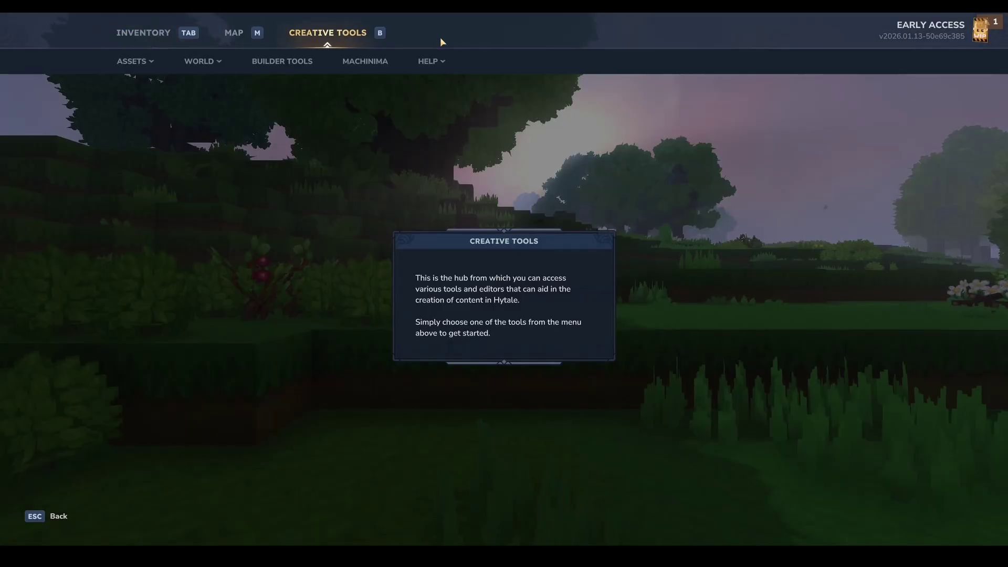
click(131, 61)
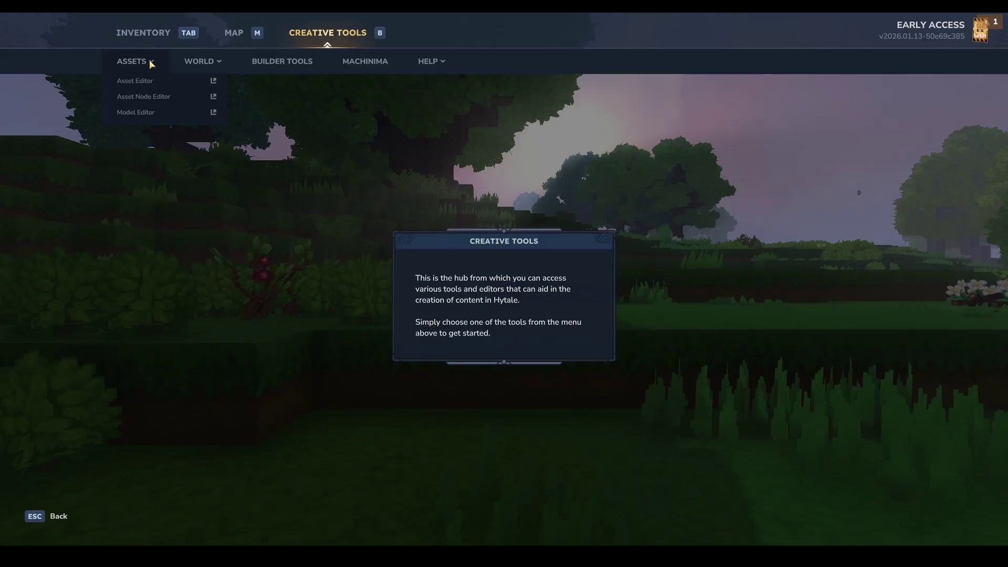
click(213, 81)
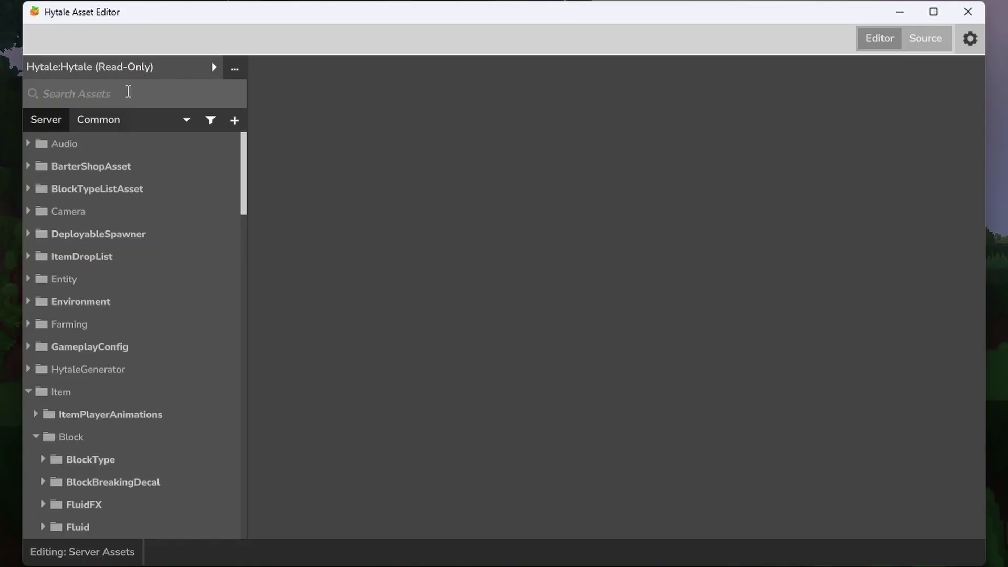
Step: Search the server assets for soil_grass and open the Soil_Grass item to view its properties
scroll(158, 149, down, 2)
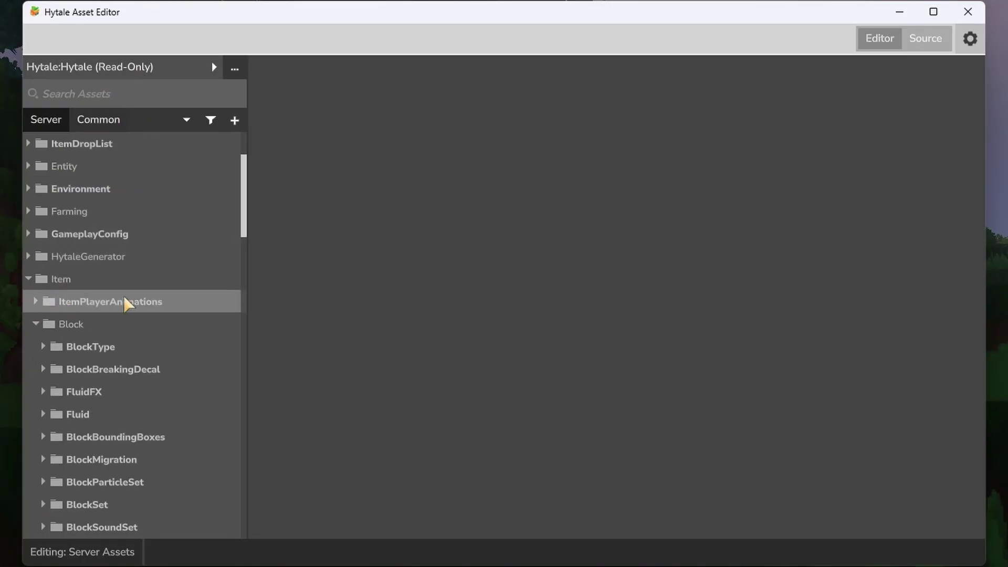
scroll(135, 278, down, 1)
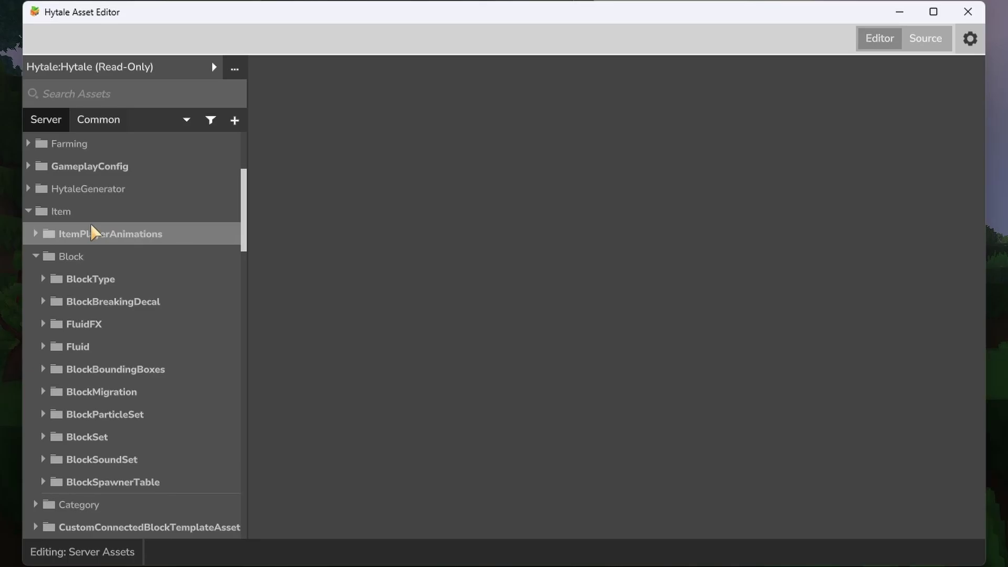
scroll(99, 233, down, 1)
scroll(129, 247, down, 3)
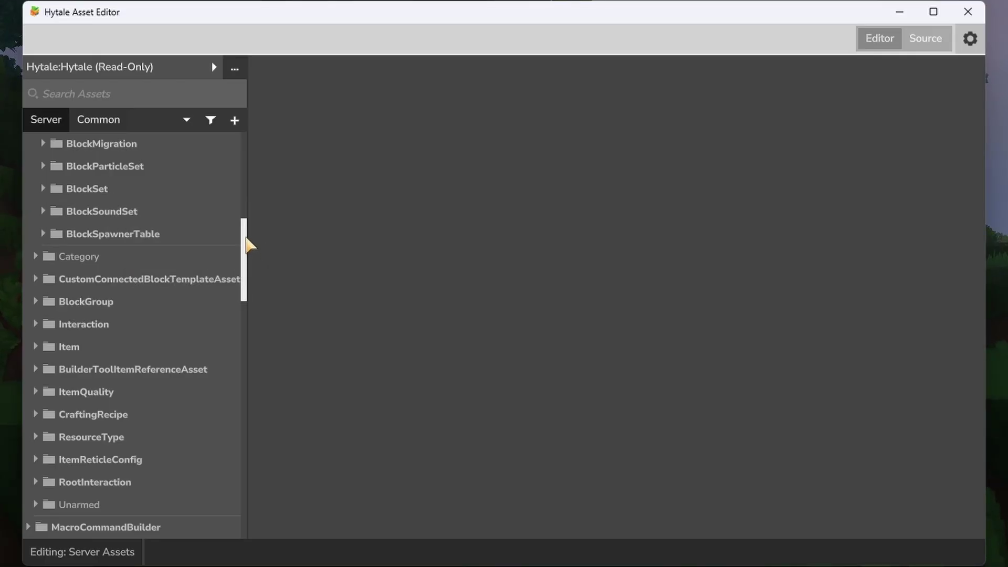
click(120, 93)
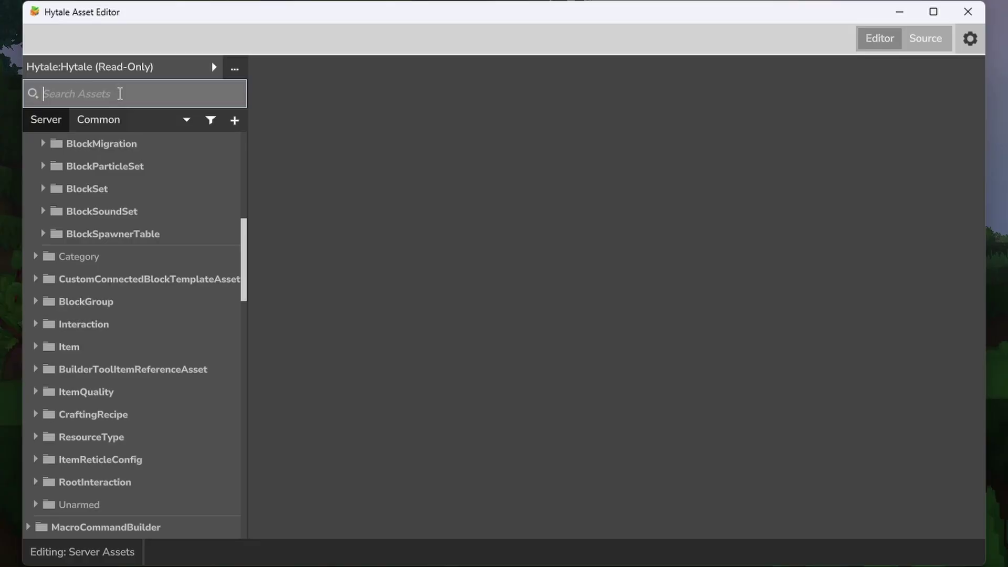
text(soil_grass)
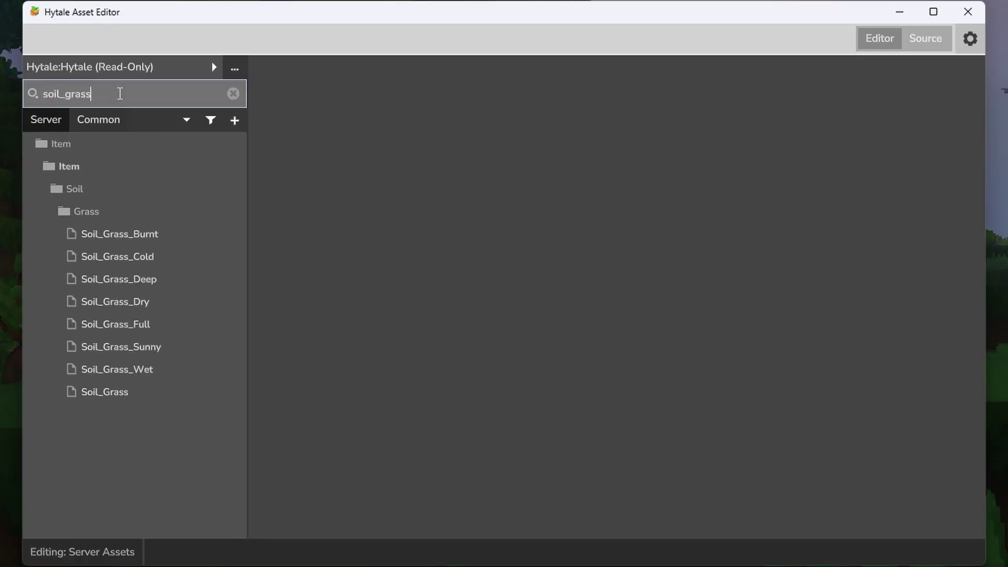
click(134, 392)
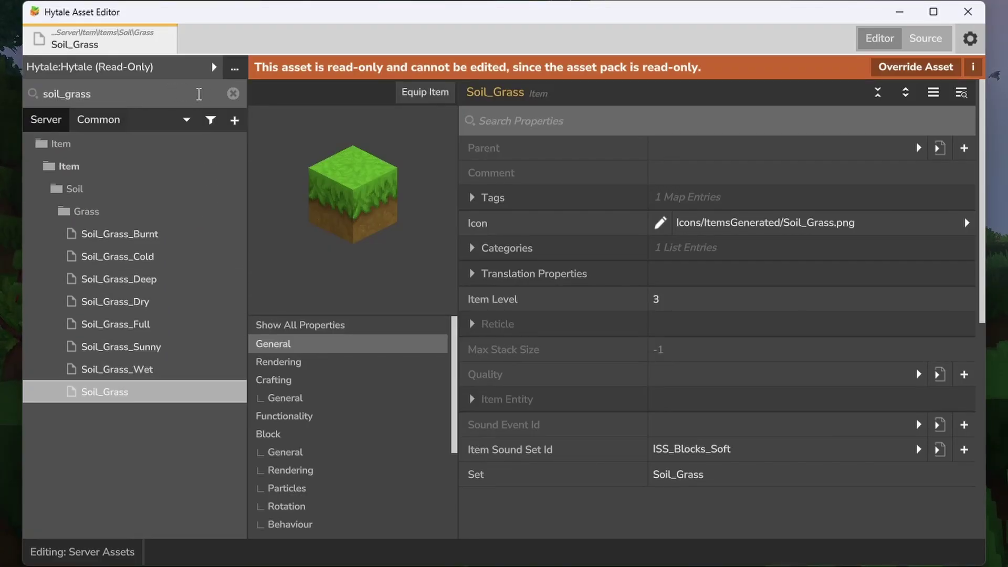
Step: Clear the asset search and switch the active asset pack to WorkingOnItStudios:GrassBlock
click(232, 94)
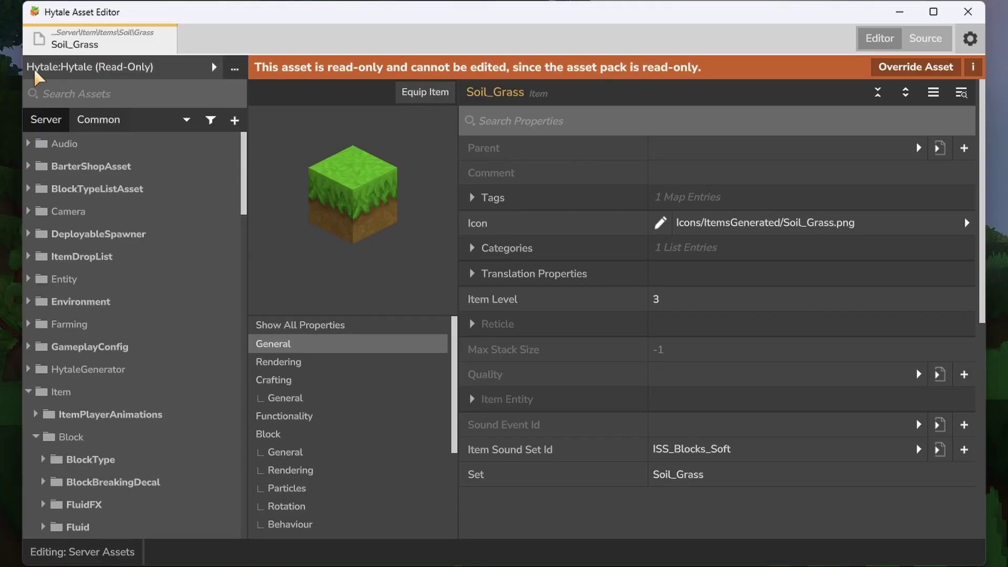
click(214, 68)
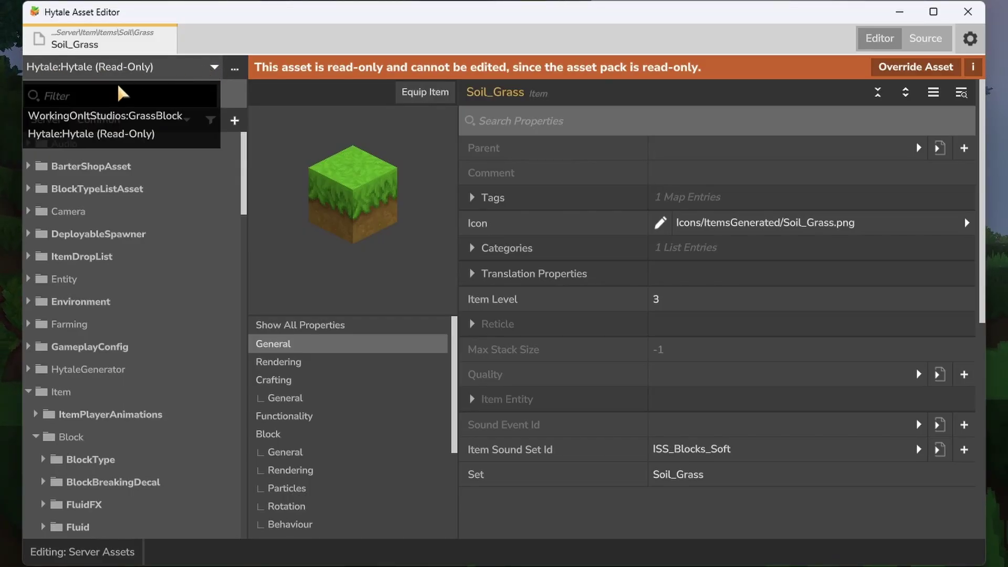
click(116, 115)
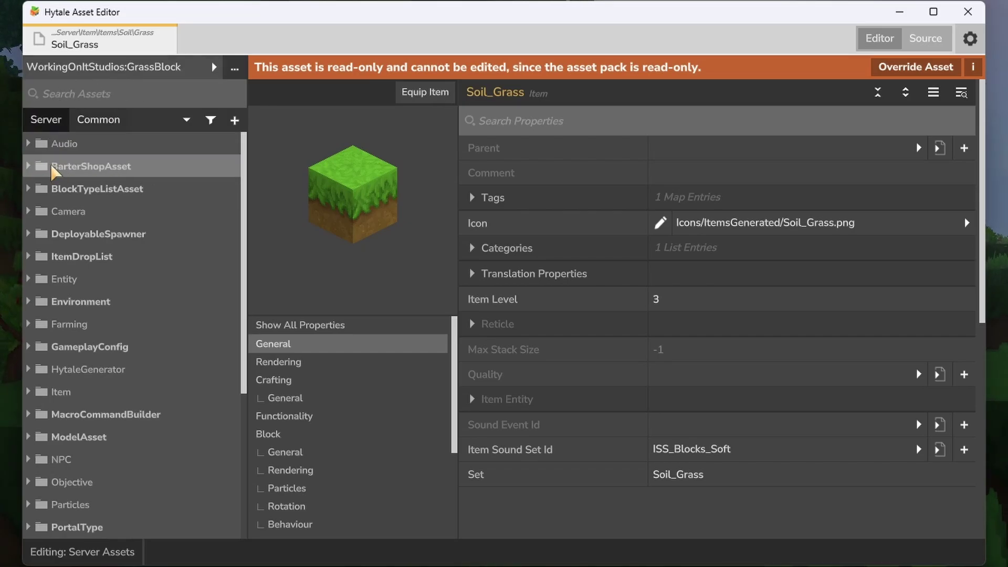
Step: Start a new item asset in the server's Item/Item folder with the unique ID Modded_Grass_Block
click(58, 391)
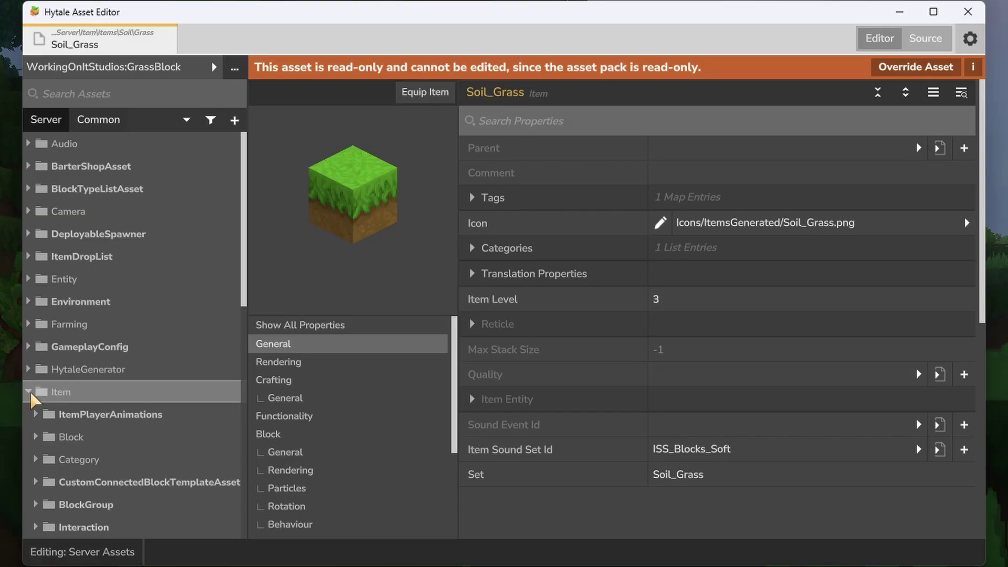
scroll(68, 425, down, 2)
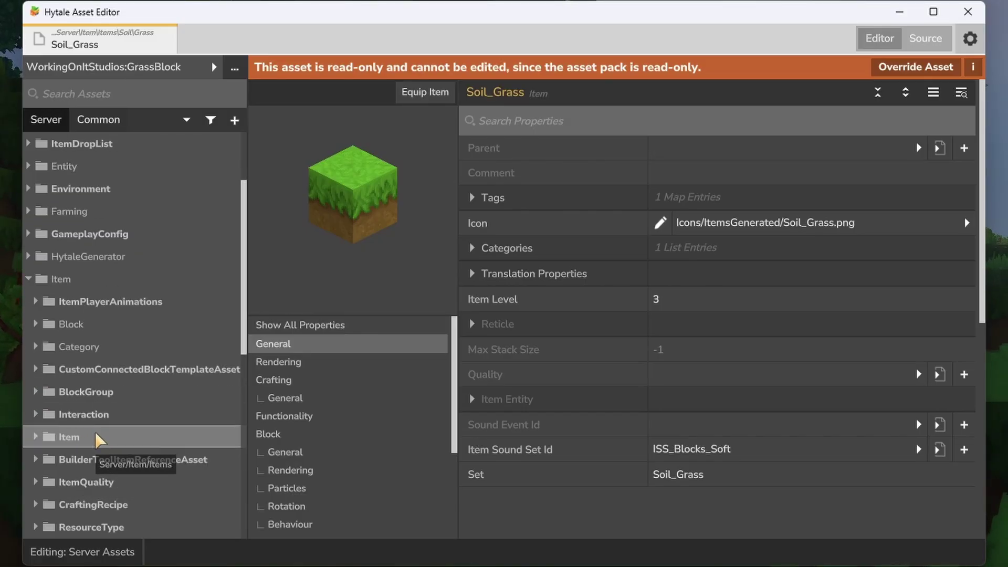
right_click(79, 438)
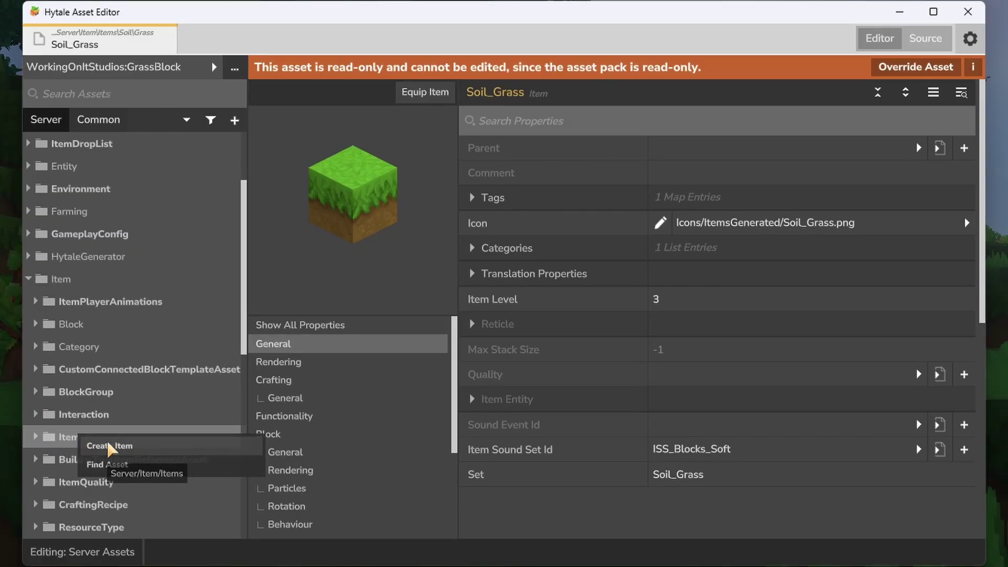
click(135, 447)
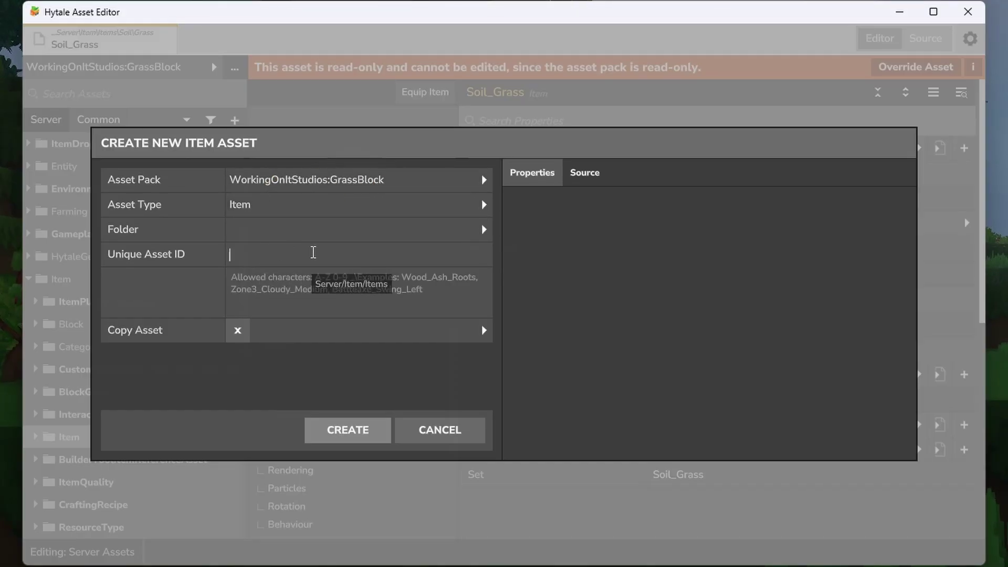
text(d_)
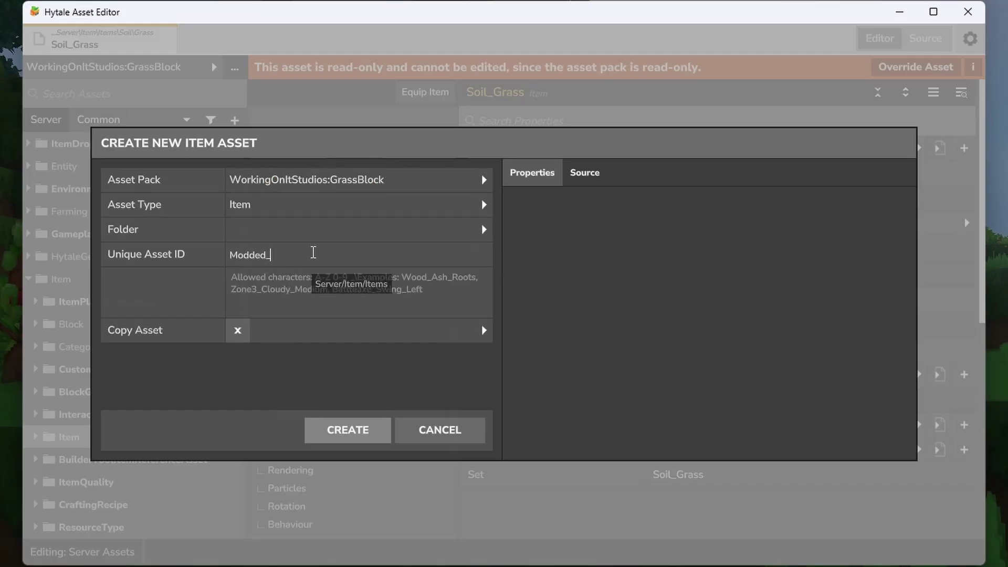
text(Grass_Block)
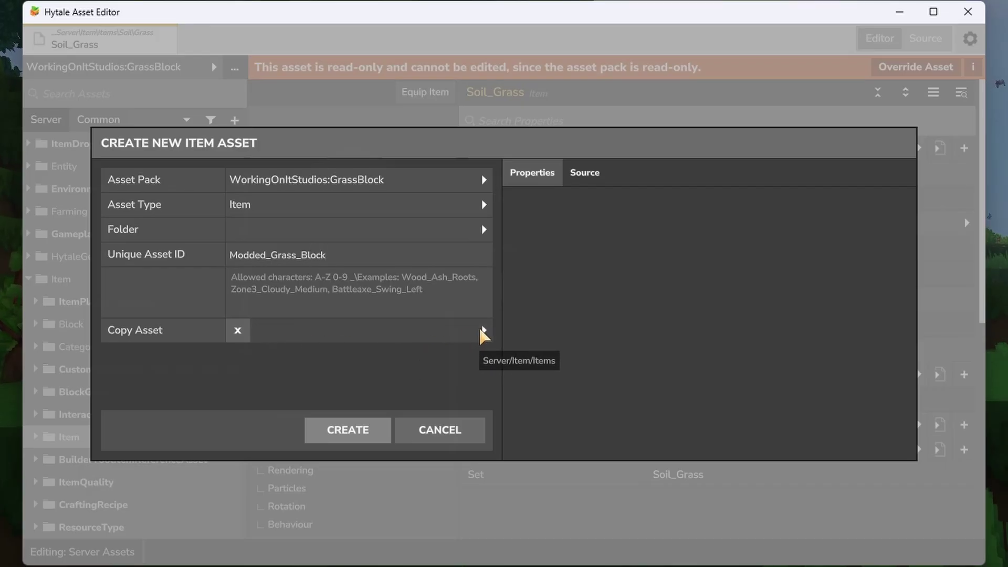
Step: Choose Soil_Grass from the Hytale:Hytale pack as the asset to copy and create the new item
click(481, 331)
click(458, 59)
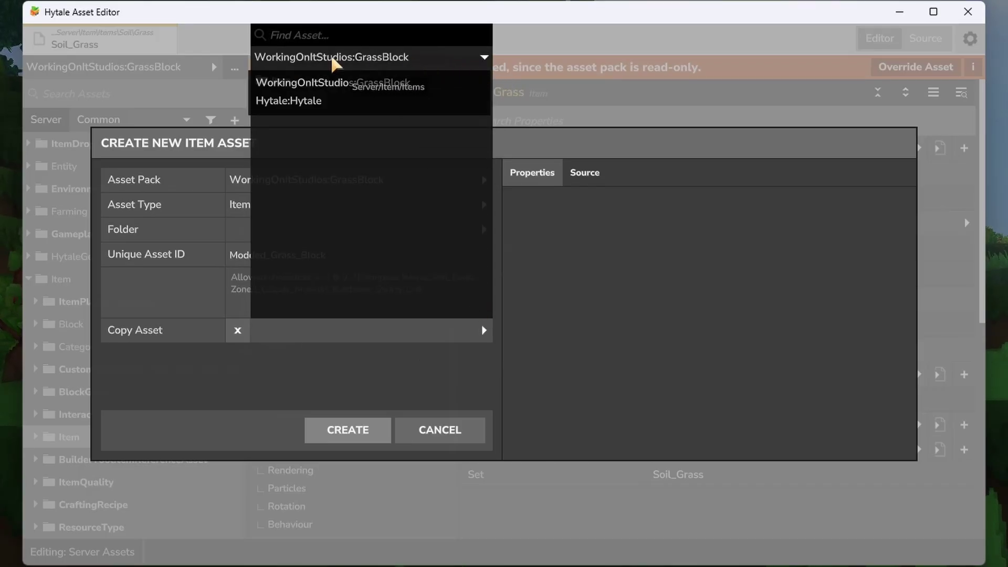
click(295, 100)
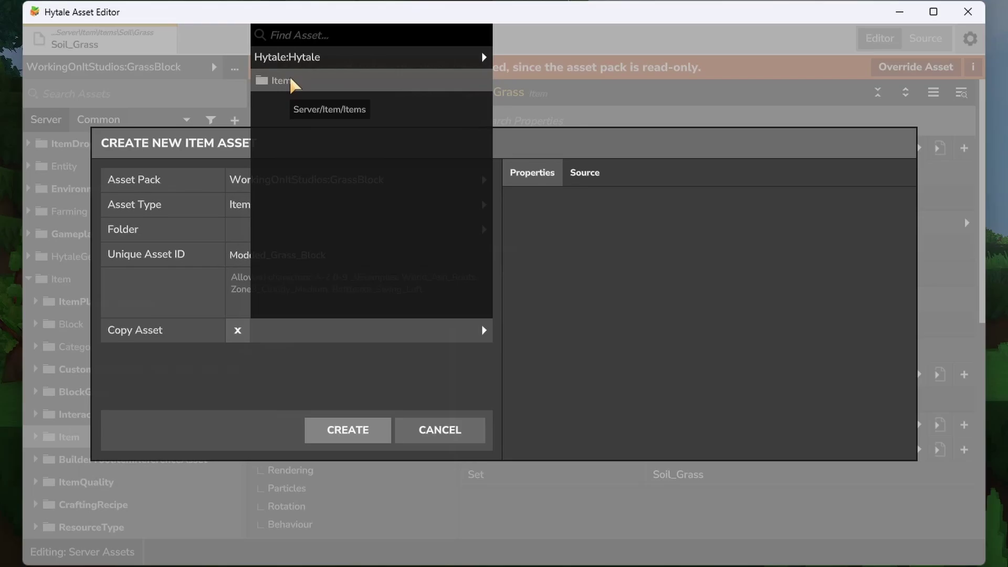
click(295, 84)
click(340, 35)
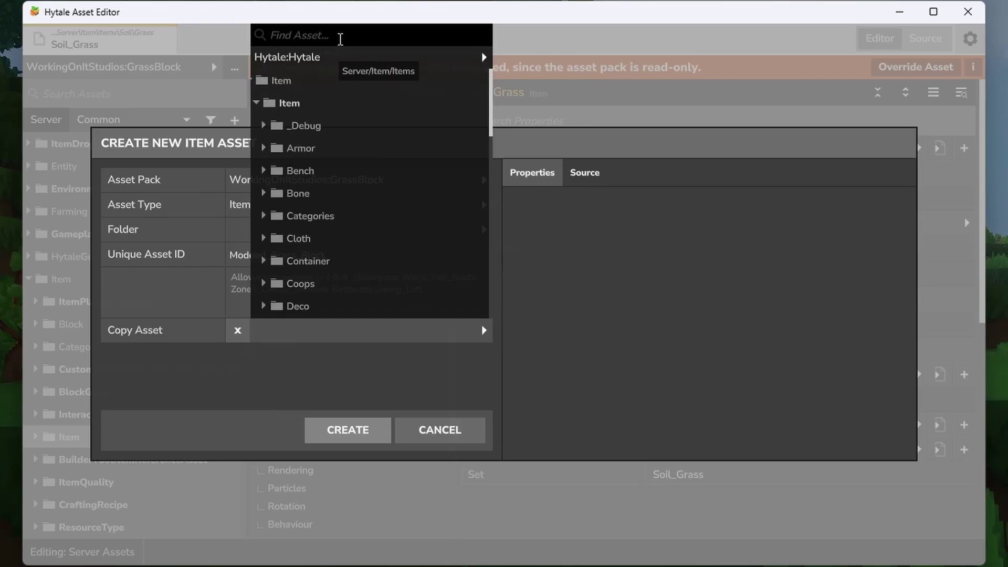
text(soil_grass)
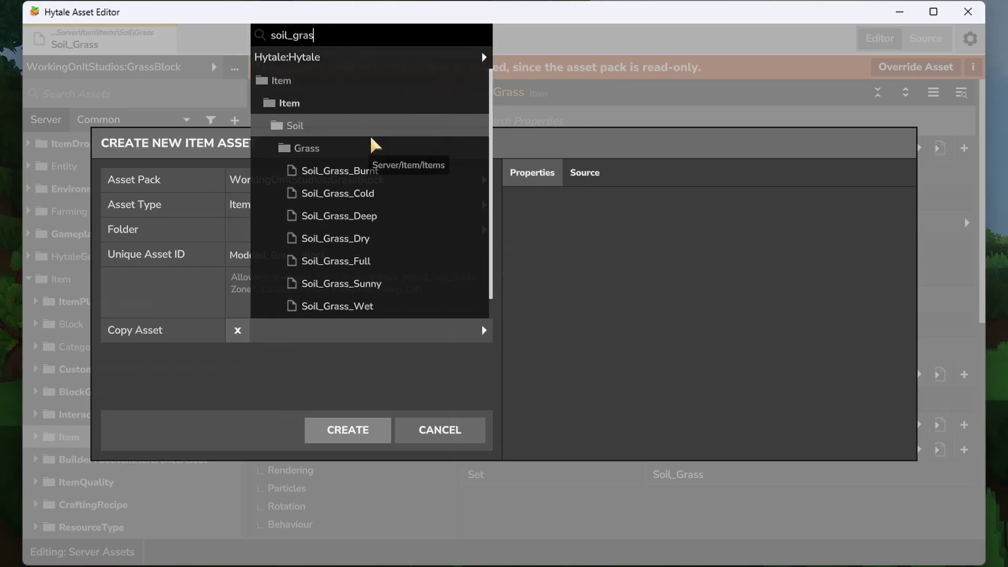
scroll(397, 239, down, 1)
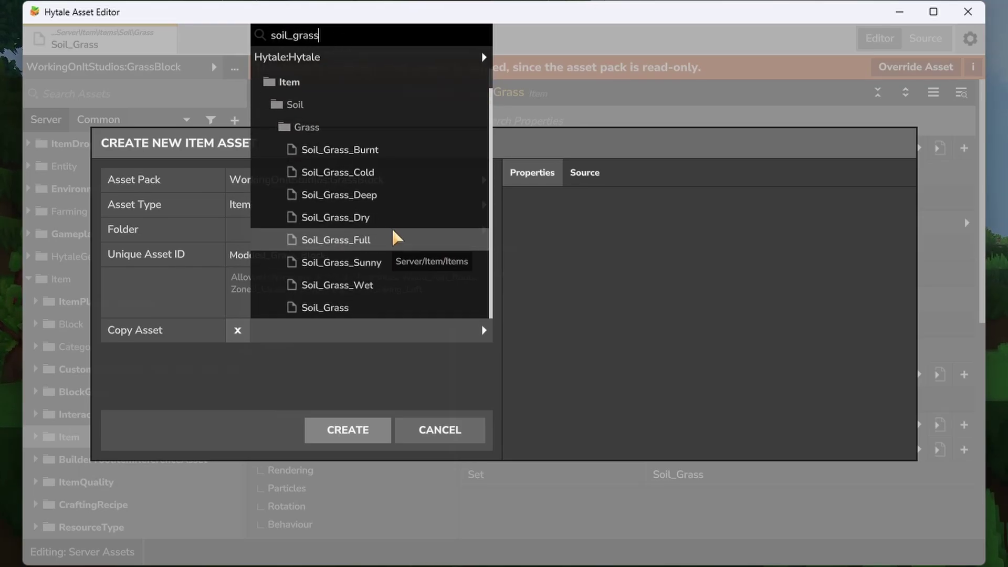
click(342, 309)
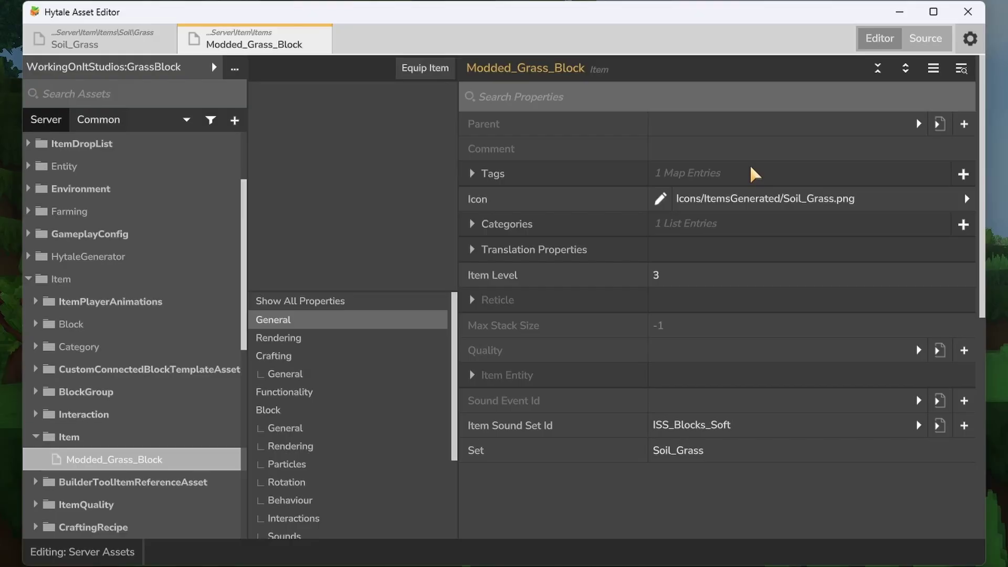
Step: Show all properties of Modded_Grass_Block, expand Block Textures and remove its entry 1
scroll(318, 391, down, 1)
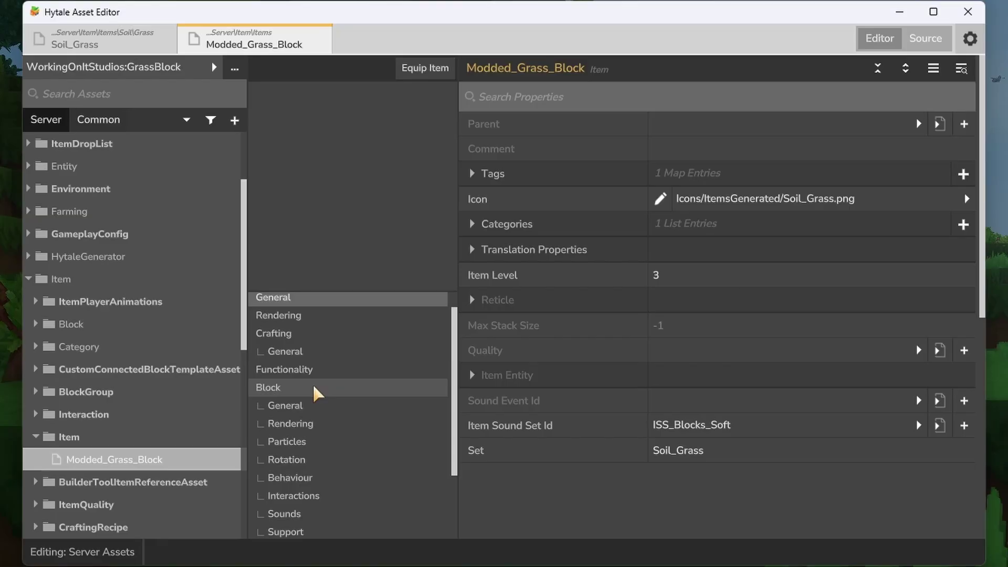
scroll(315, 392, up, 1)
click(341, 300)
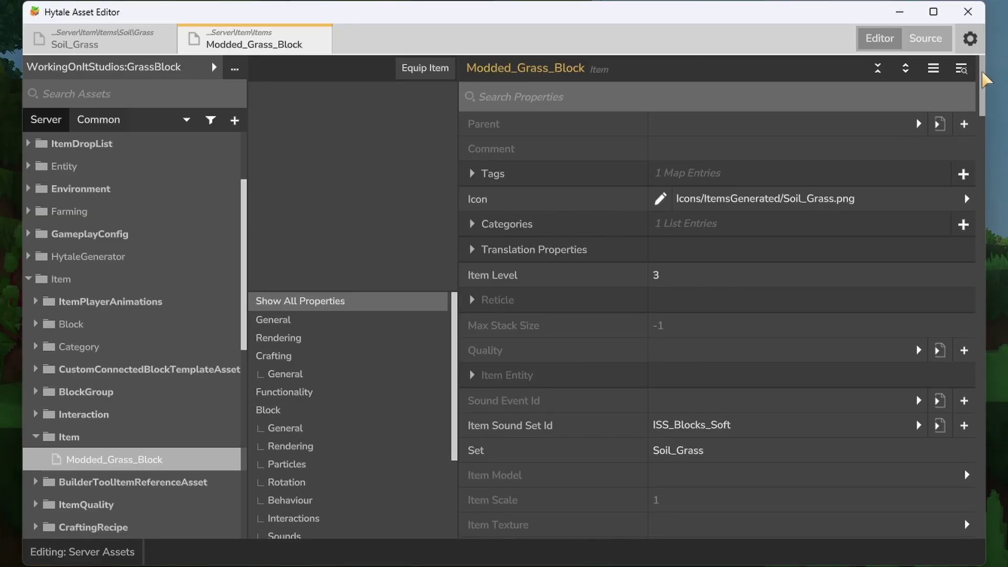
mouse_move(986, 82)
mouse_down()
mouse_move(989, 183)
mouse_move(955, 218)
mouse_up()
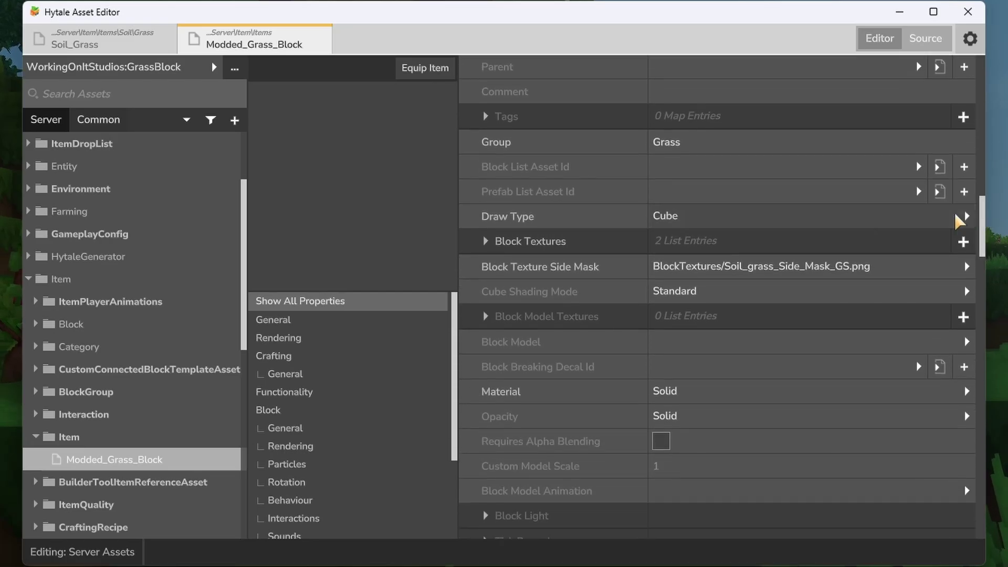
click(485, 241)
click(499, 266)
scroll(525, 331, down, 3)
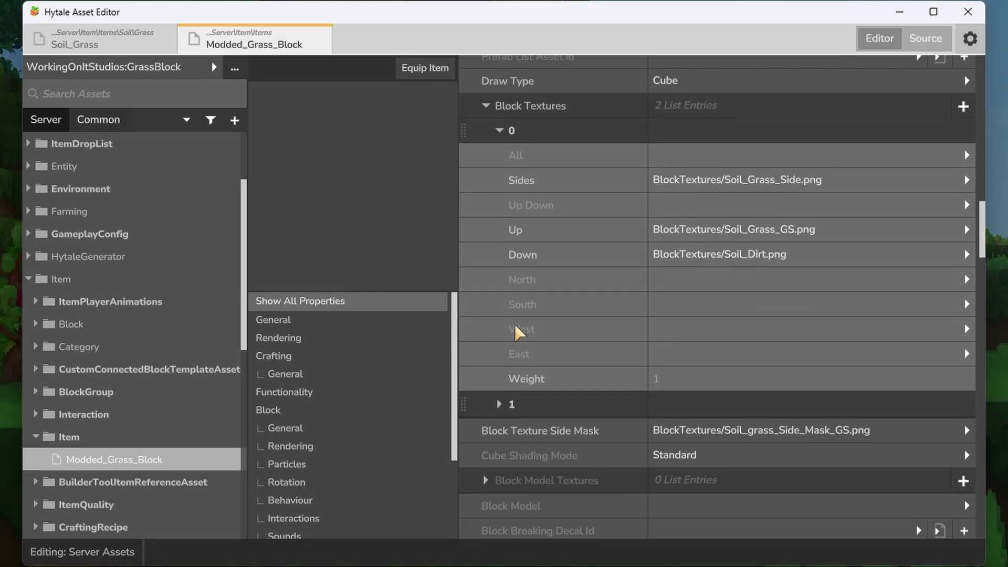
click(499, 404)
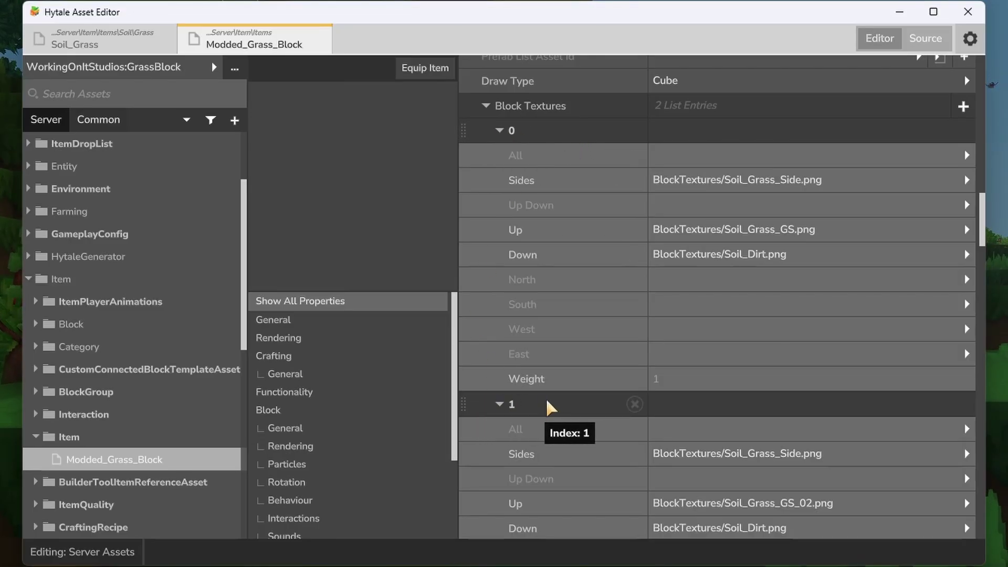
click(634, 405)
scroll(641, 328, up, 1)
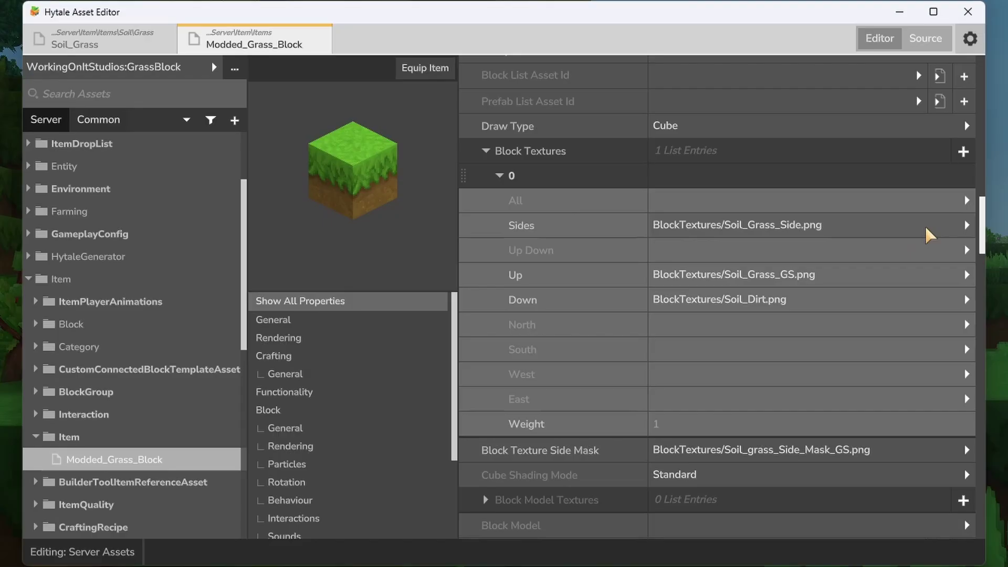
Step: Browse the texture files for Sides in both the WorkingOnItStudios:GrassBlock and Hytale:Hytale packs
click(966, 225)
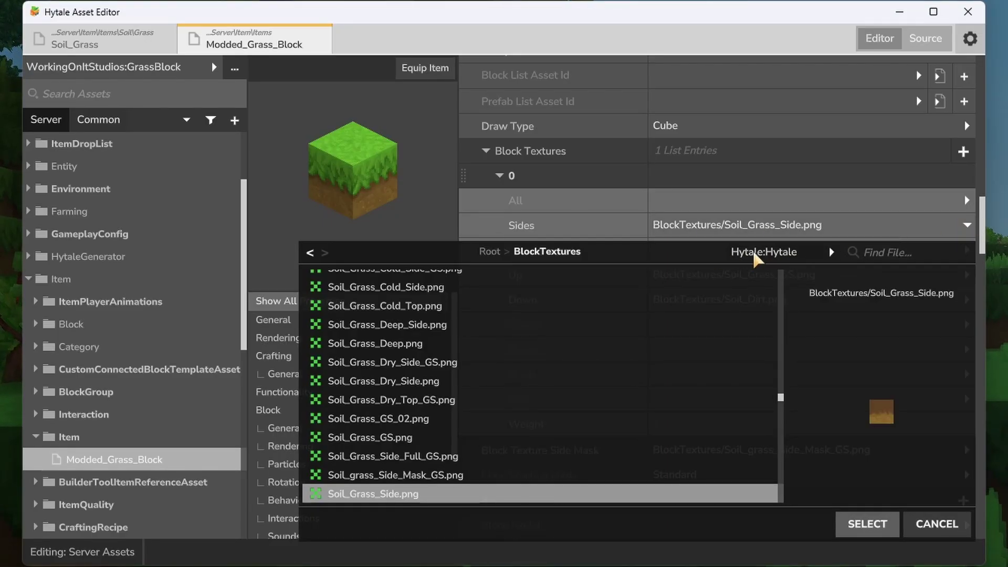
click(830, 253)
click(800, 274)
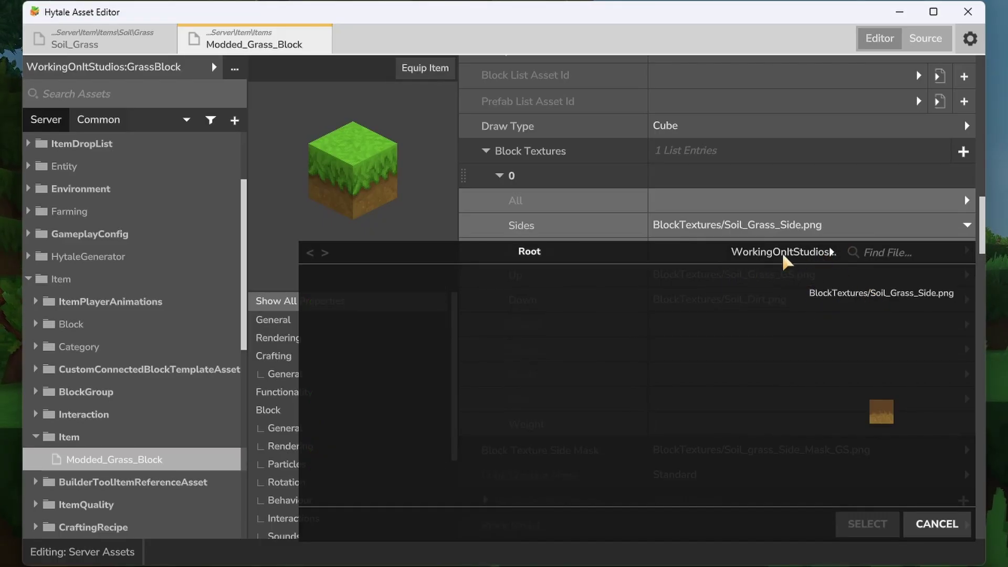
click(814, 254)
click(788, 291)
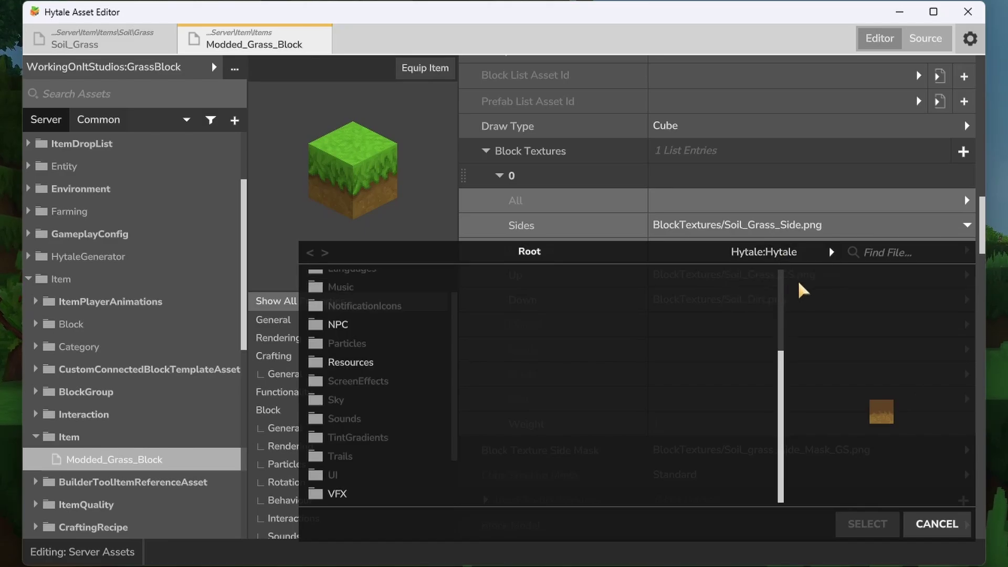
click(790, 253)
click(801, 273)
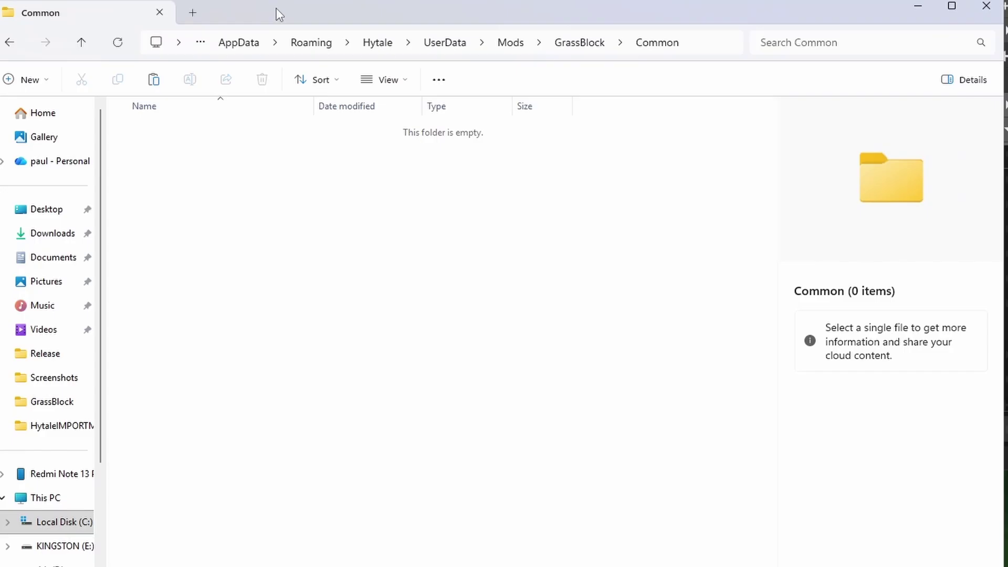
Step: In File Explorer, create a folder named BlockTextures inside the GrassBlock mod's Common folder
click(562, 44)
click(173, 193)
click(192, 135)
double_click(192, 136)
right_click(154, 139)
mouse_move(238, 306)
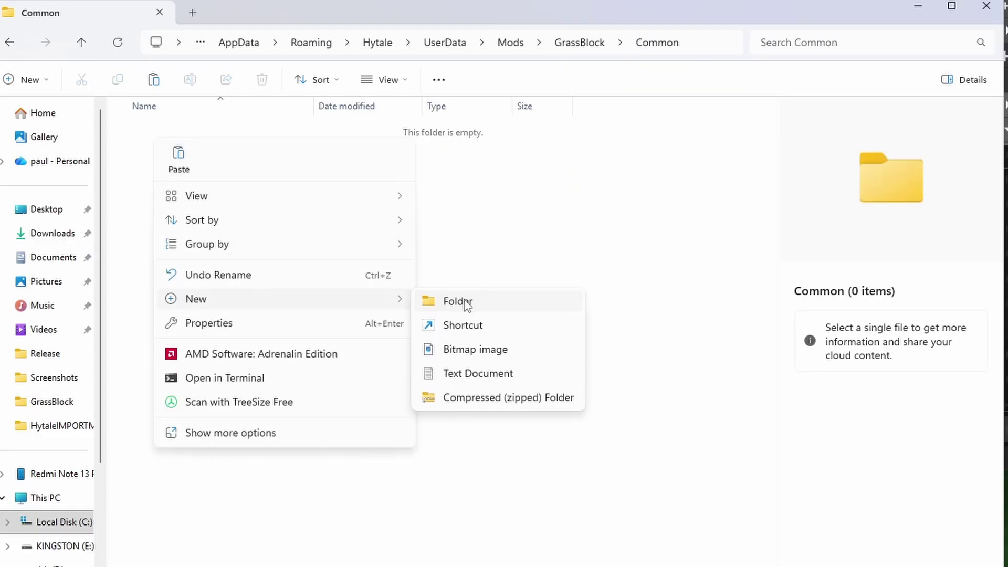
click(458, 301)
text(BlockTe)
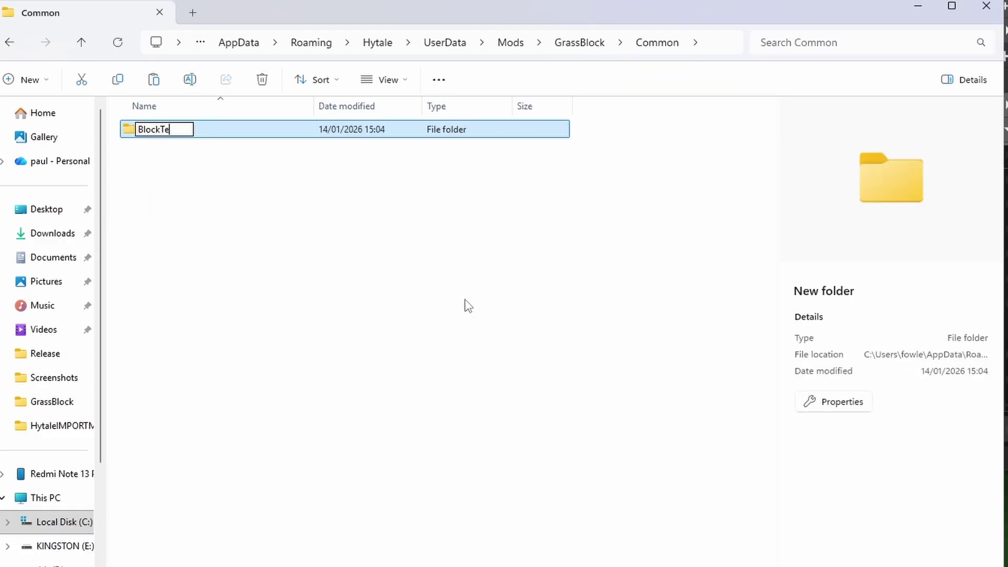
text(xt)
text(ures)
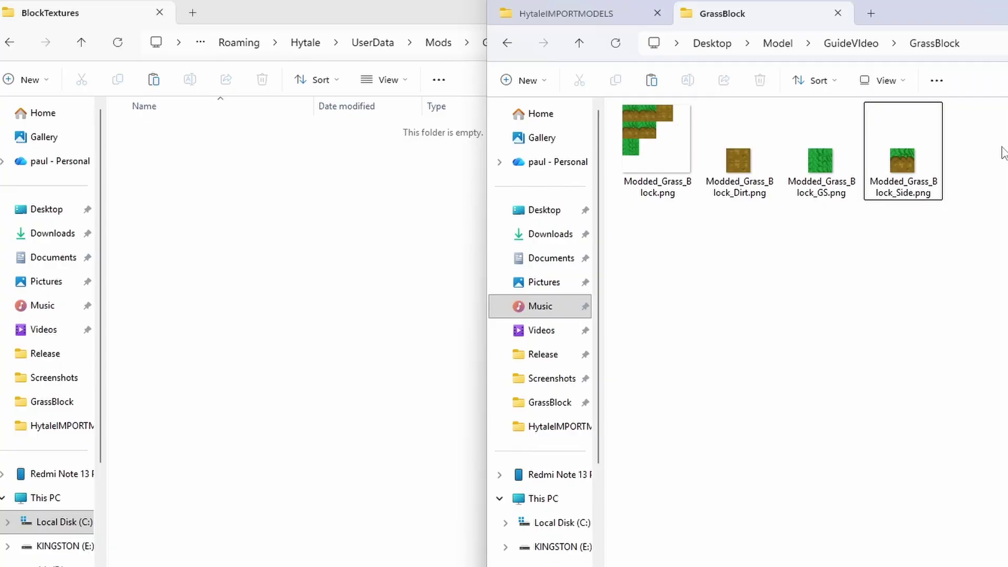
Step: Copy Modded_Grass_Block_Dirt.png, Modded_Grass_Block_GS.png and Modded_Grass_Block_Side.png from the desktop GrassBlock folder into the mod's BlockTextures folder
drag(1003, 152, 782, 153)
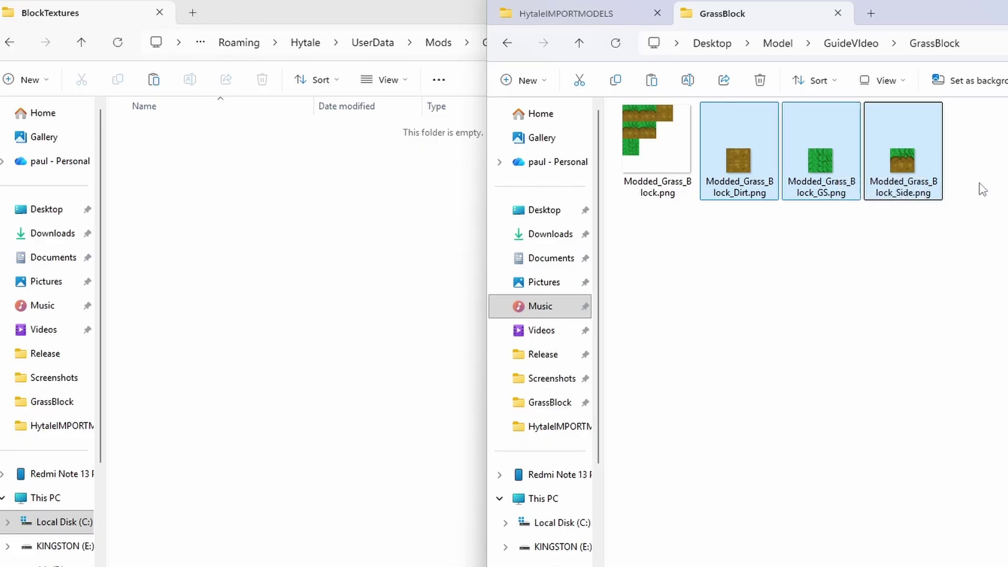
click(334, 165)
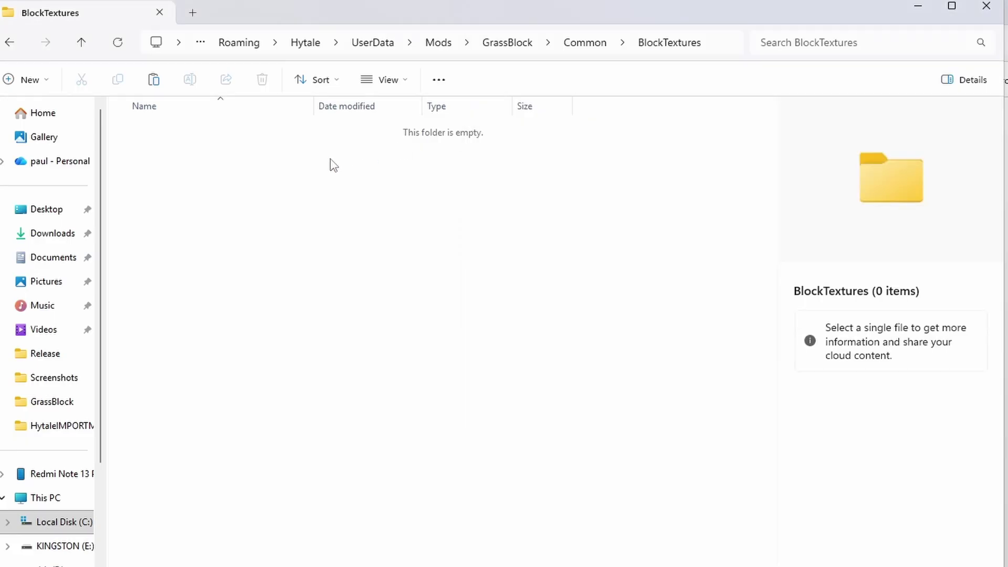
key(ctrl+v)
click(378, 235)
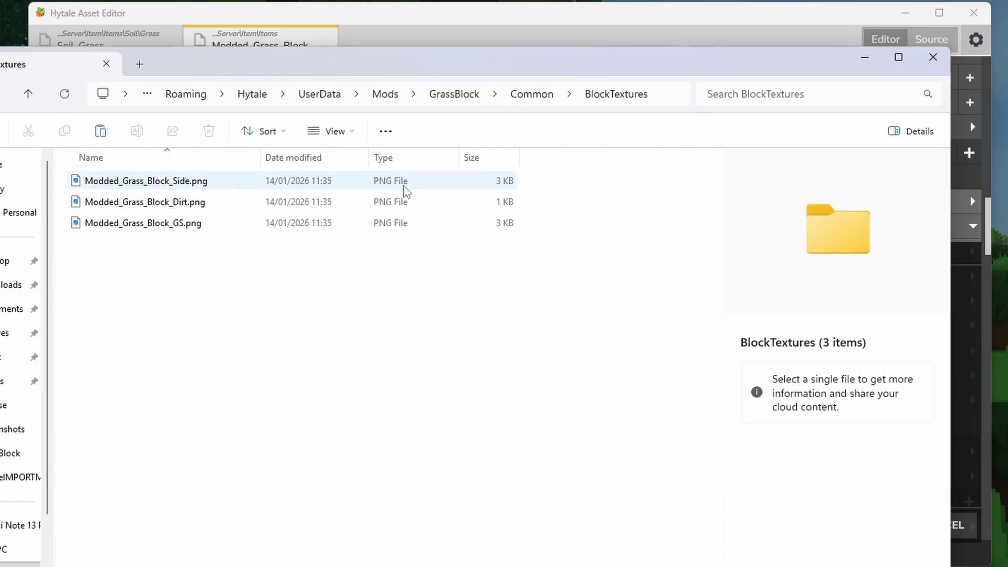
Step: Return to the Asset Editor and set the Sides texture to Modded_Grass_Block_Side.png from the WorkingOnItStudios:GrassBlock pack
click(865, 58)
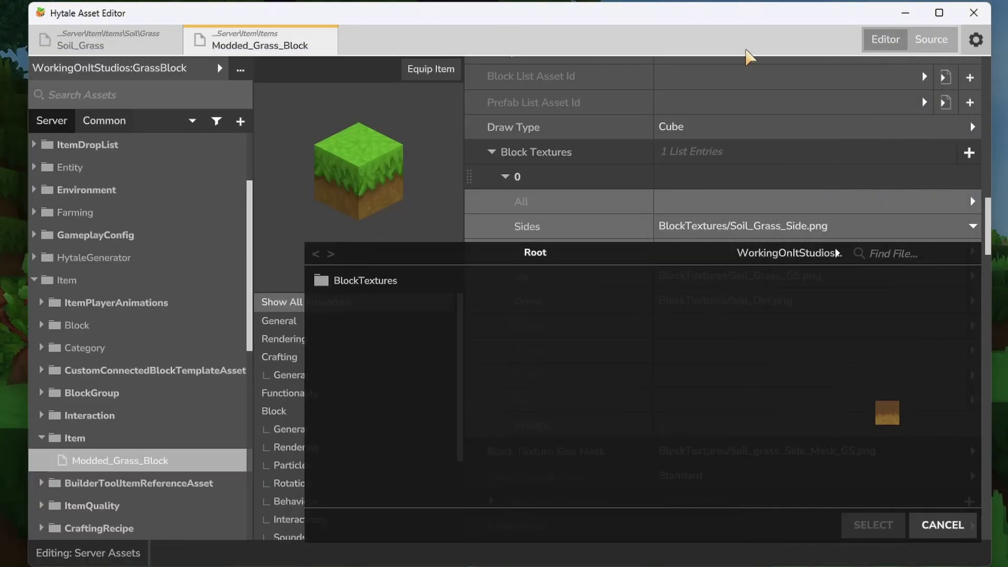
click(803, 229)
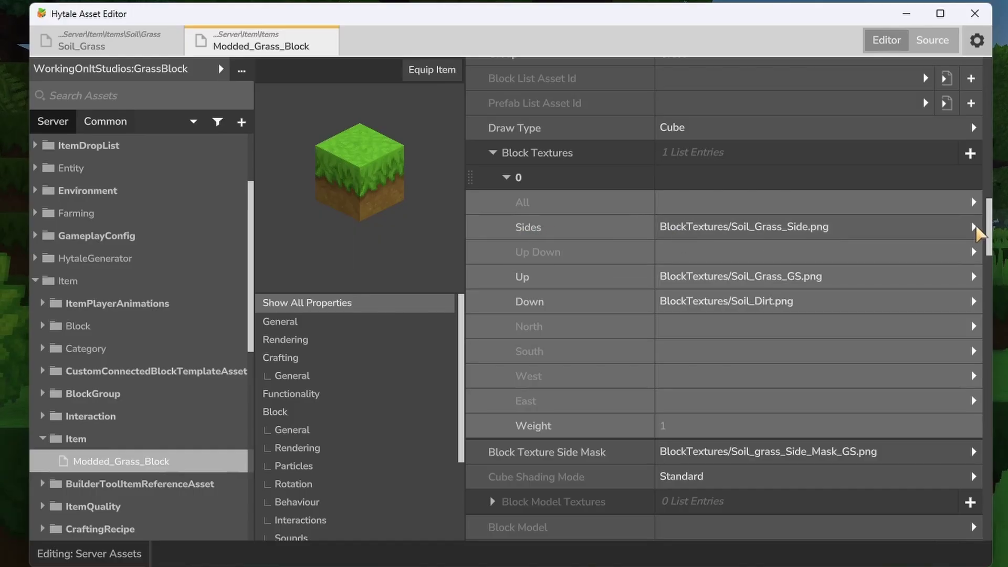
click(975, 227)
click(838, 254)
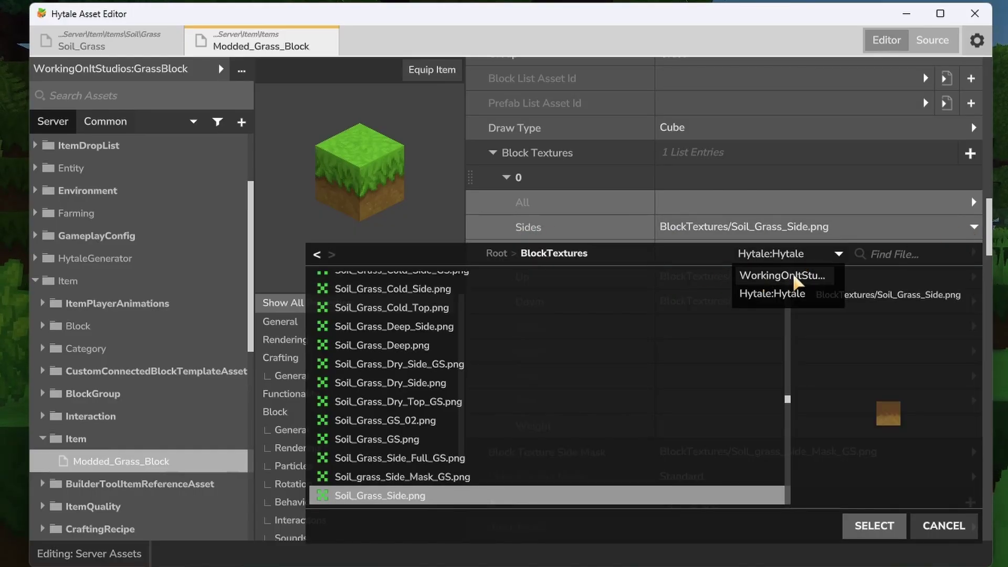
click(796, 278)
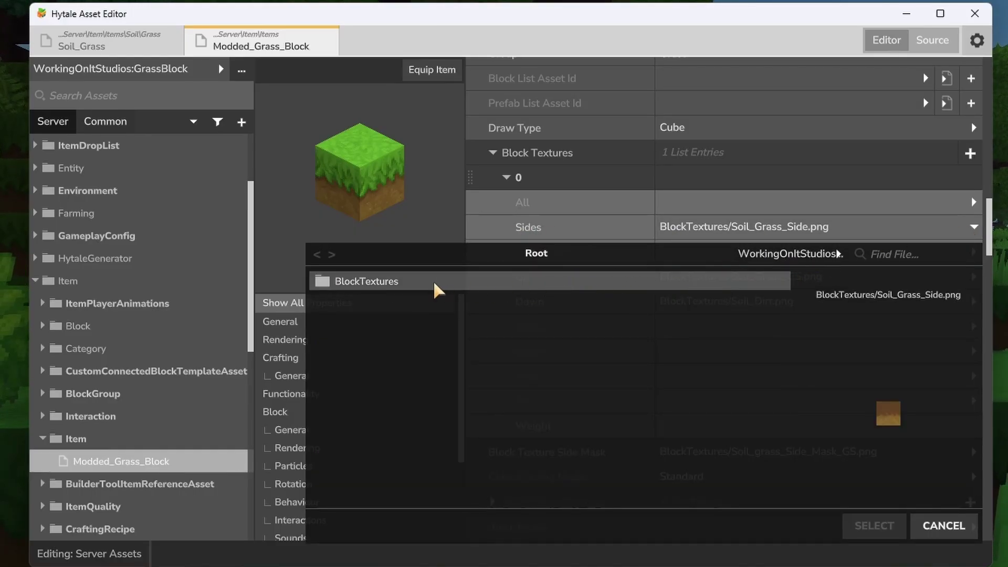
double_click(390, 282)
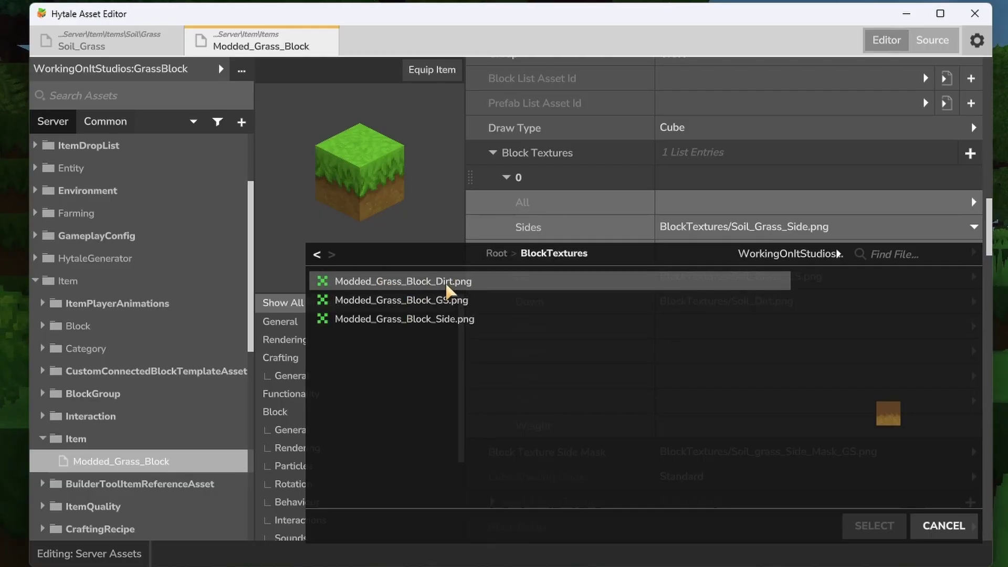
double_click(443, 322)
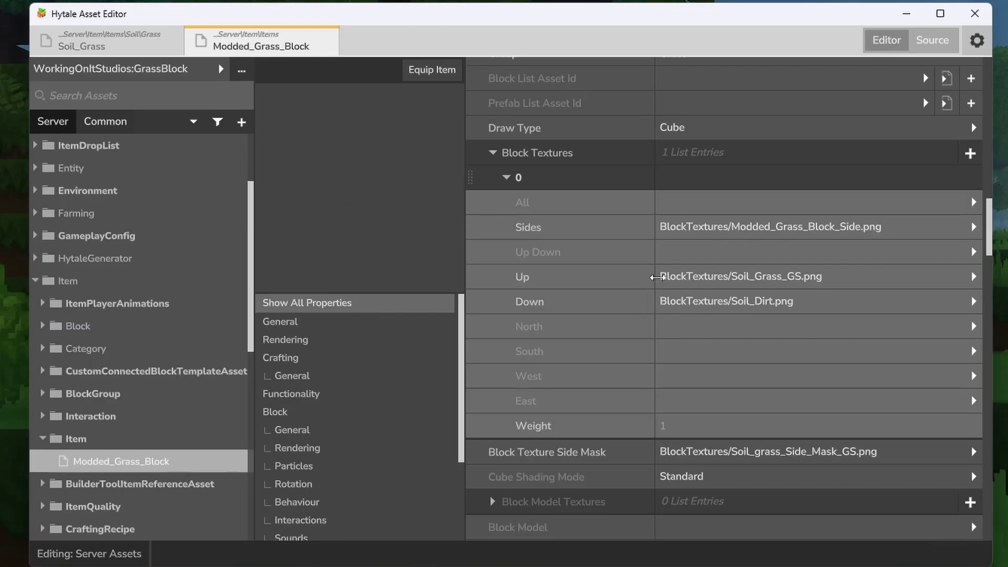
Step: Set the Up texture to Modded_Grass_Block_GS.png and the Down texture to Modded_Grass_Block_Dirt.png from the WorkingOnItStudios:GrassBlock pack
click(972, 282)
click(839, 36)
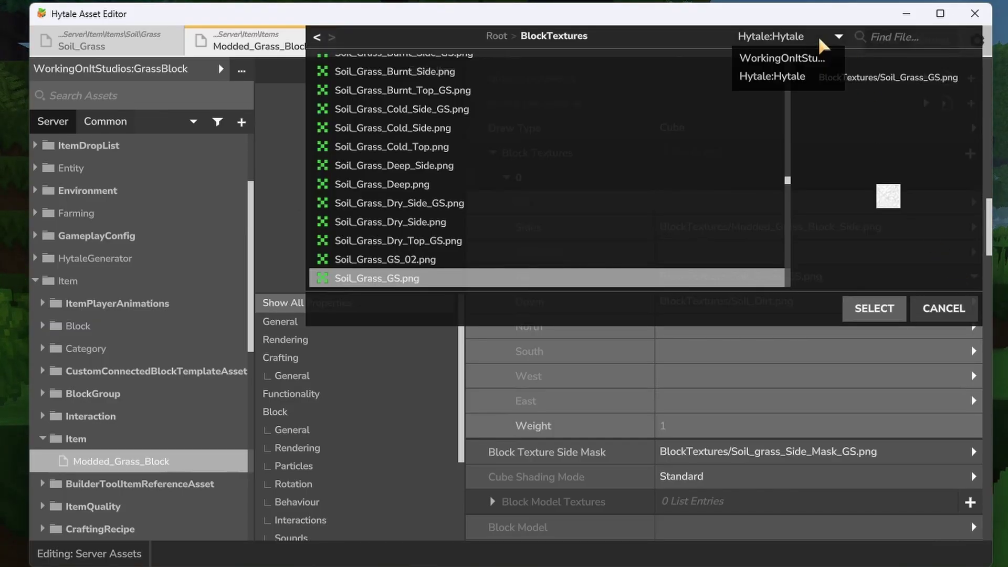
click(819, 59)
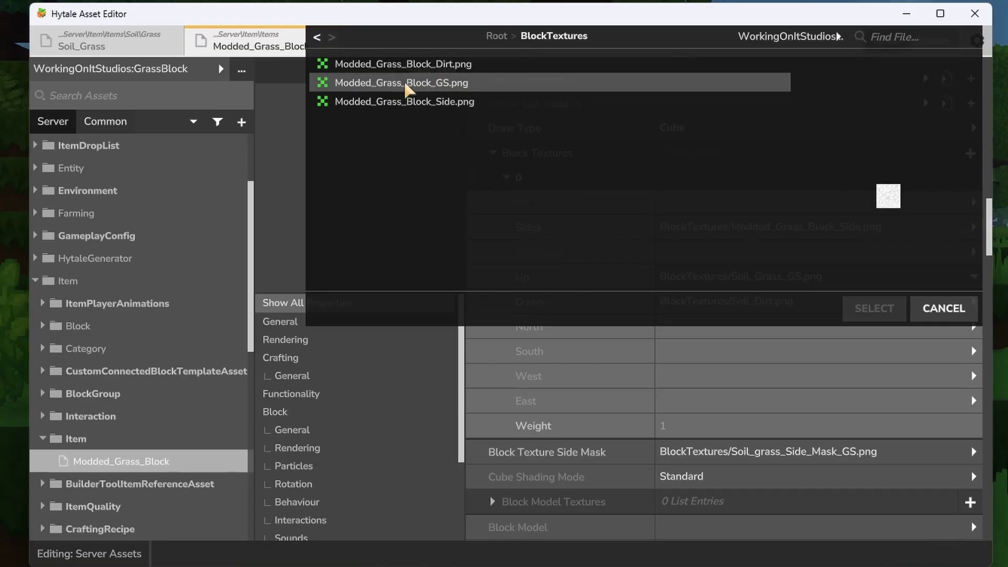
double_click(405, 84)
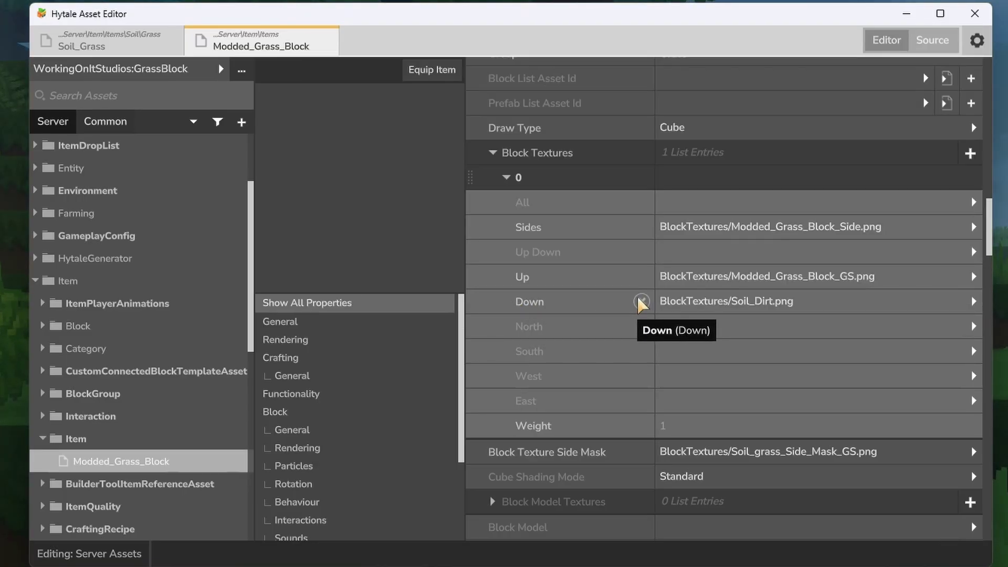
click(640, 302)
click(972, 302)
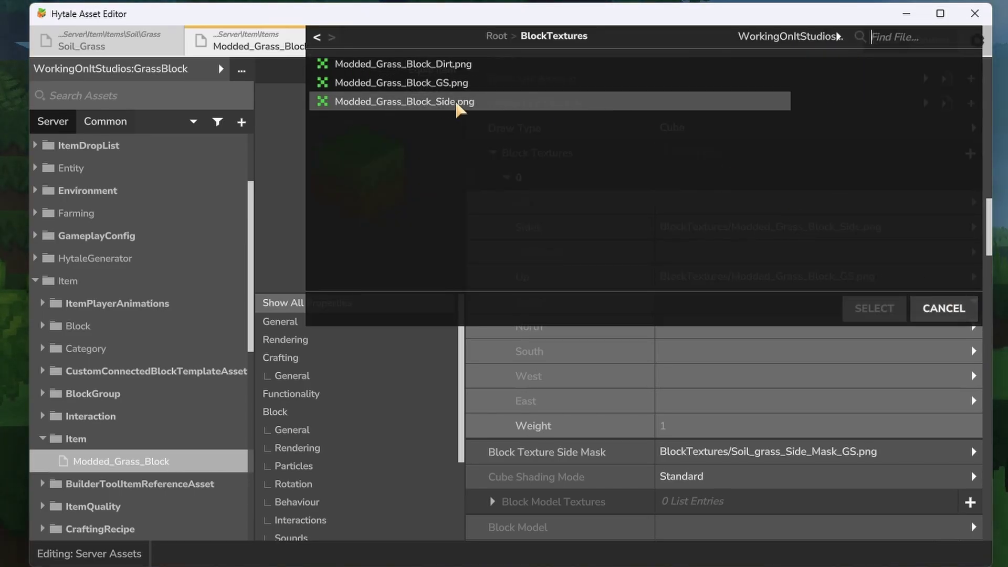
double_click(444, 64)
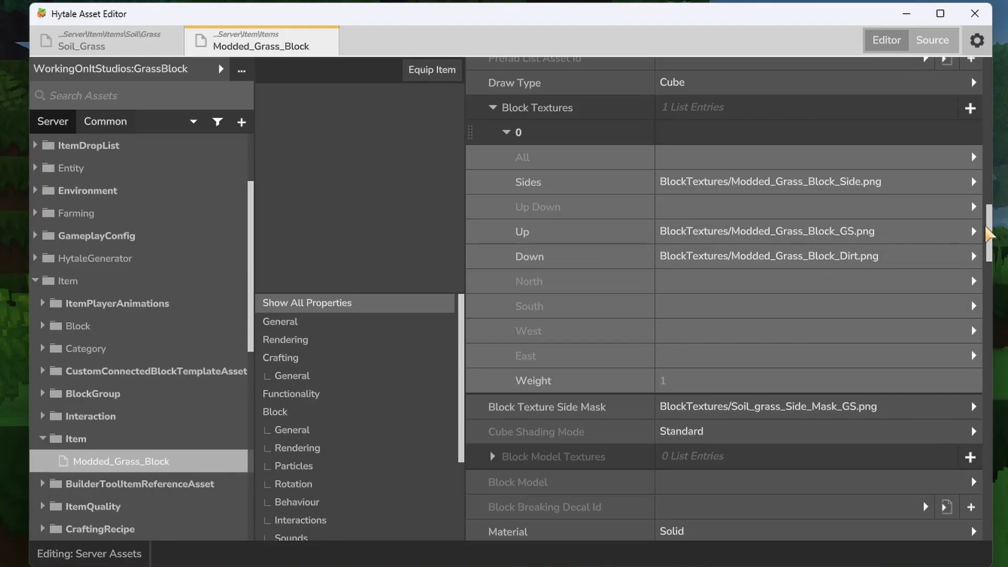
Step: In the block's Tint properties, remove the Tint Up colour entry and set Biome Tint Up to 0
drag(991, 235, 743, 83)
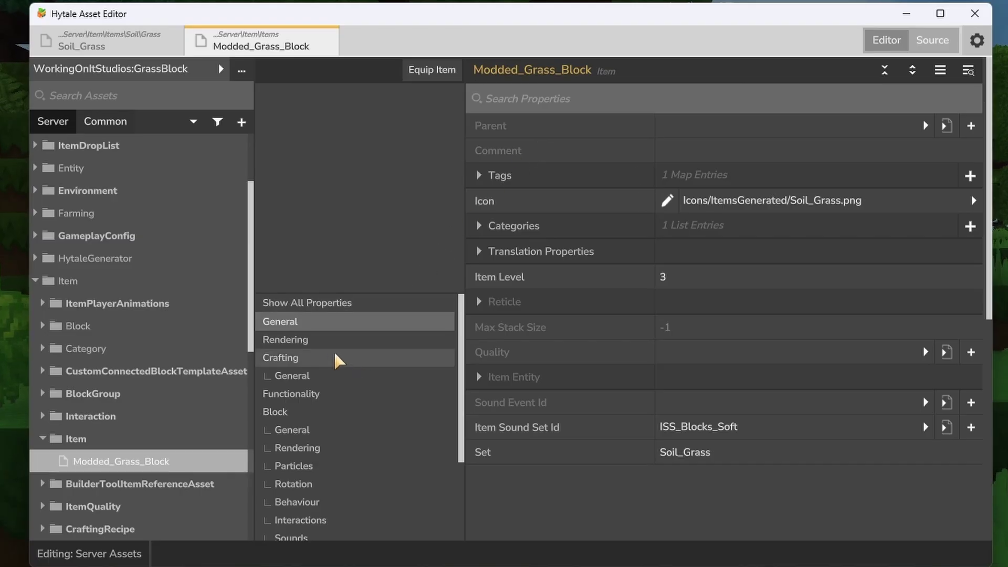
click(347, 308)
scroll(349, 314, down, 5)
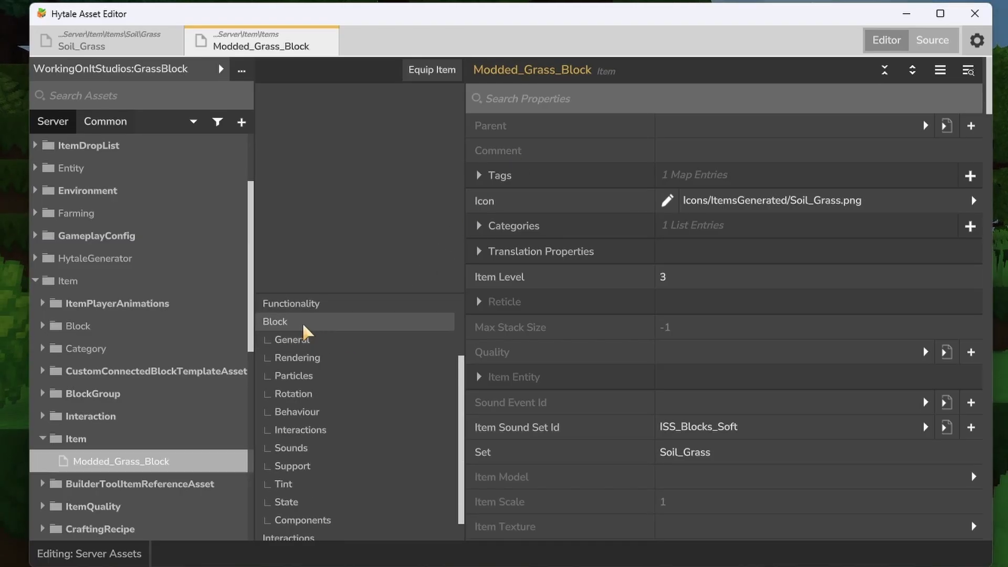
click(289, 483)
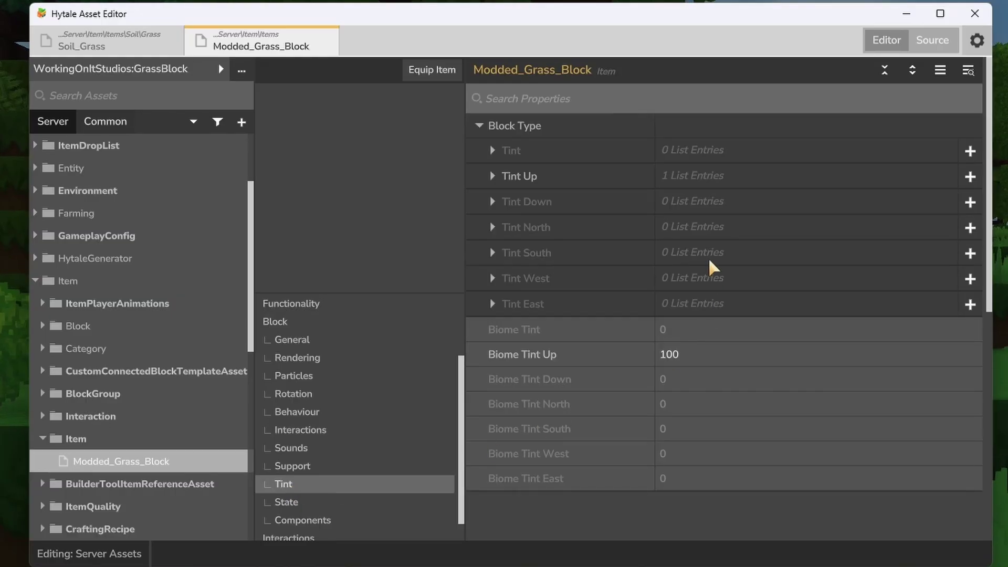
click(493, 175)
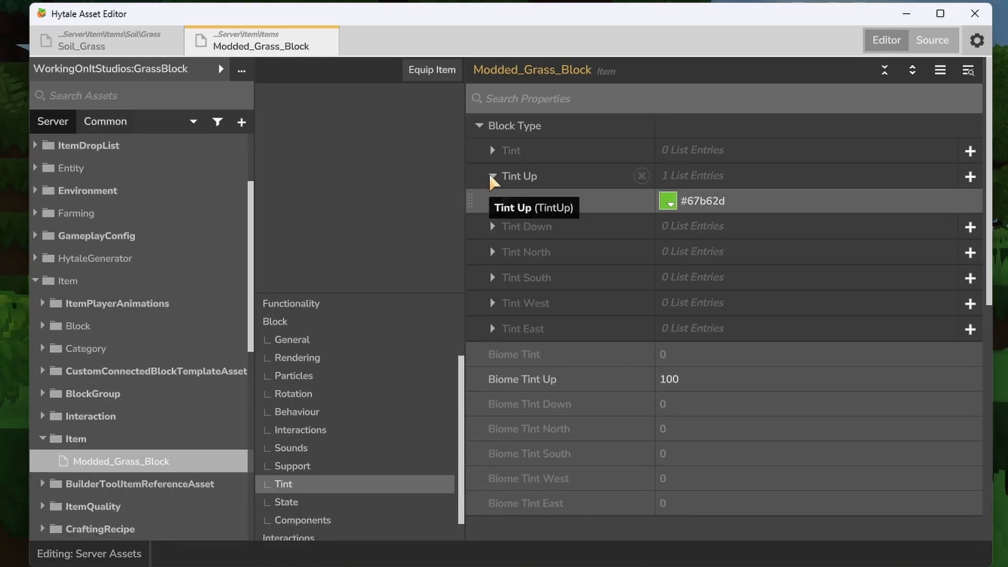
click(641, 176)
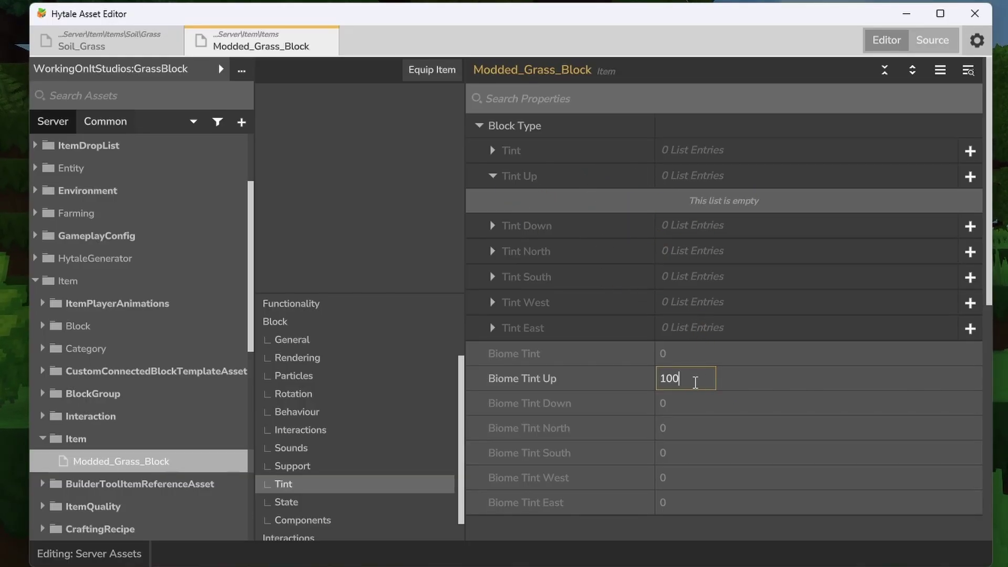
drag(695, 382, 652, 378)
text(0)
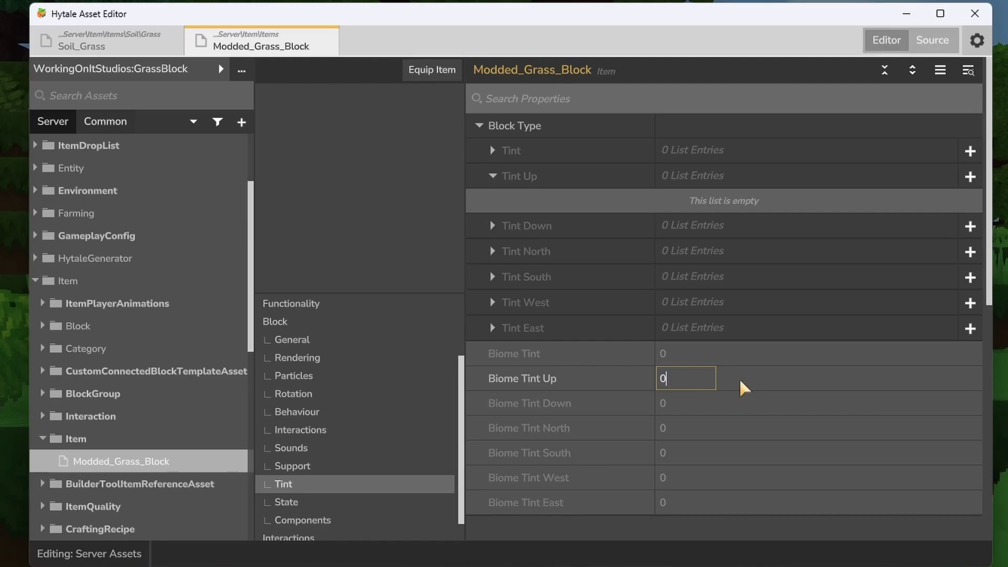
click(769, 383)
Step: Generate and save a new item icon as Icons/ItemsGenerated/Modded_Grass_Block.png
scroll(349, 326, up, 2)
click(349, 304)
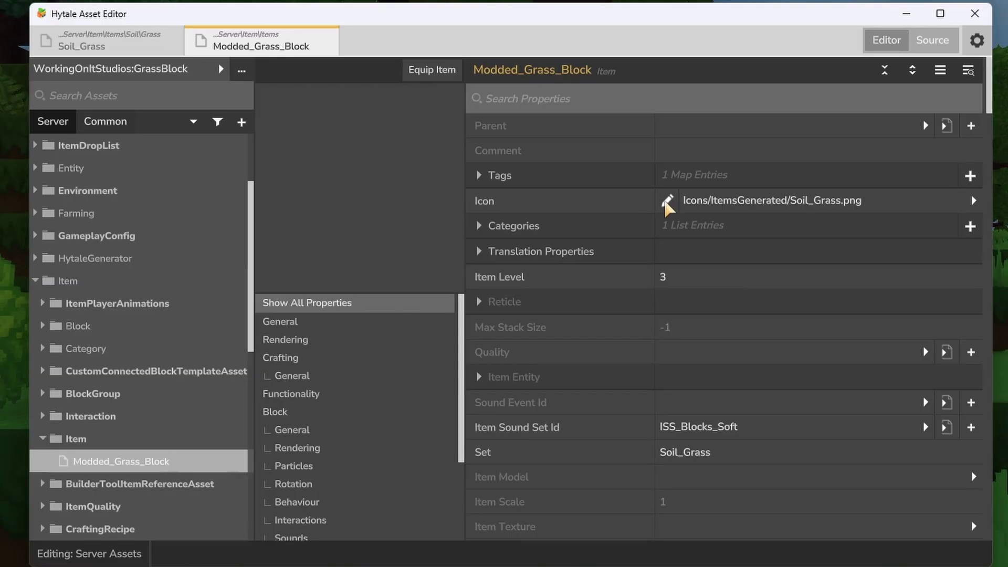
click(668, 201)
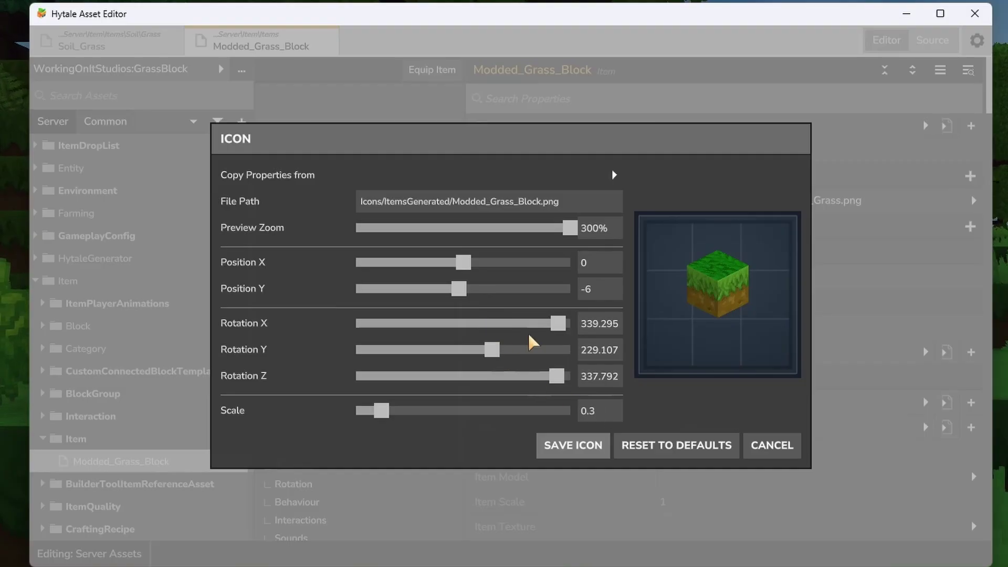
key(Escape)
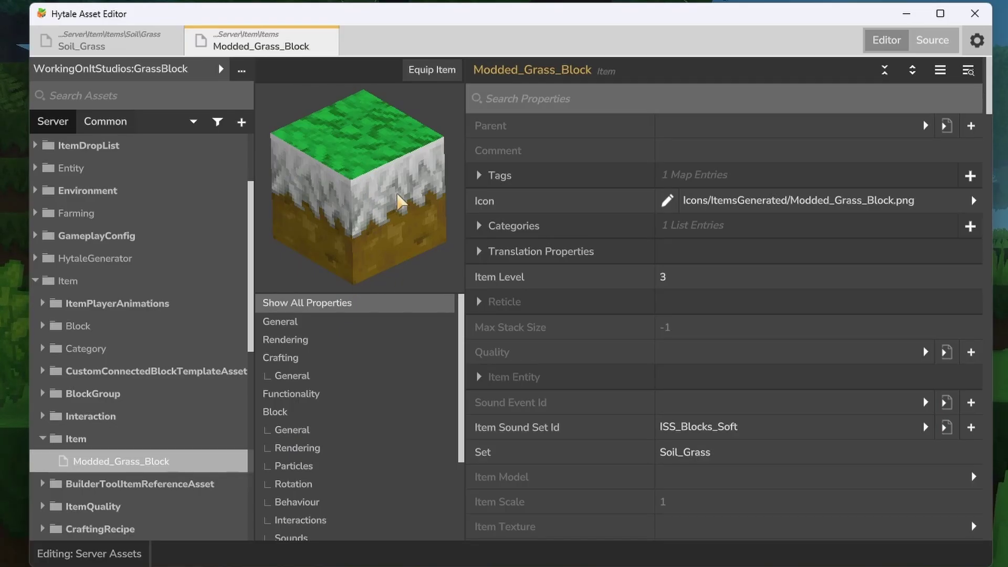
Step: In the block's Rendering properties, clear the Block Texture Side Mask
scroll(312, 415, down, 1)
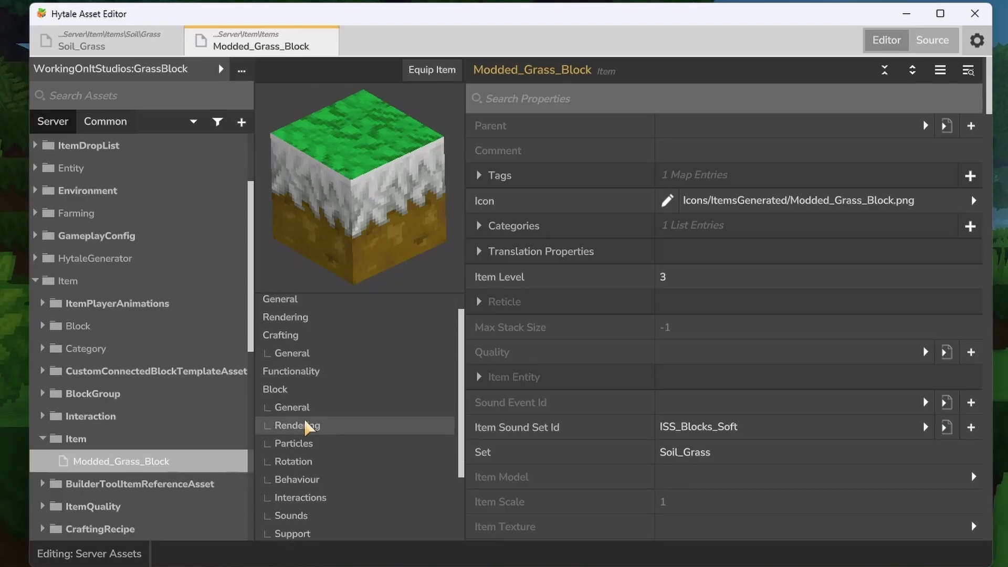
click(297, 426)
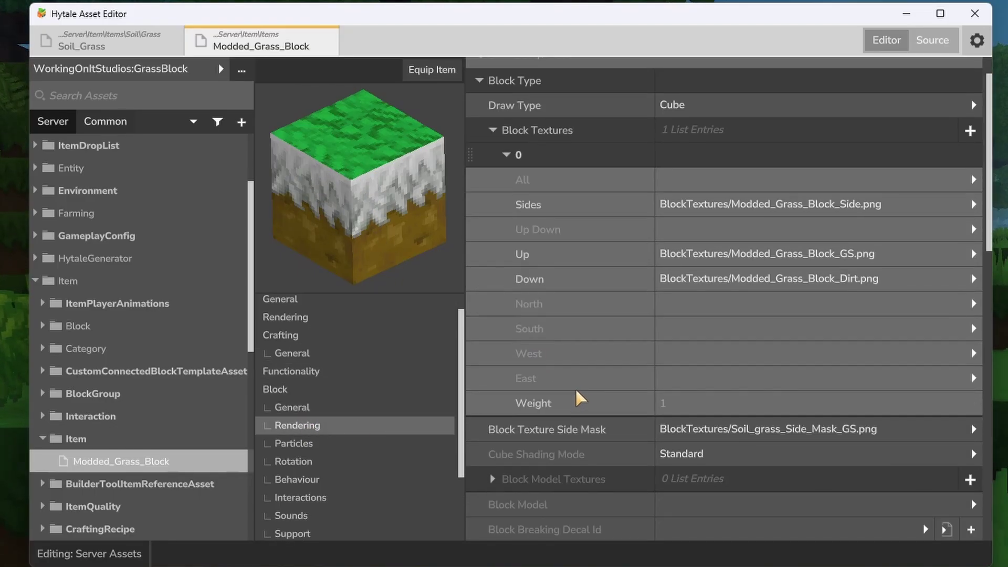
scroll(560, 440, down, 1)
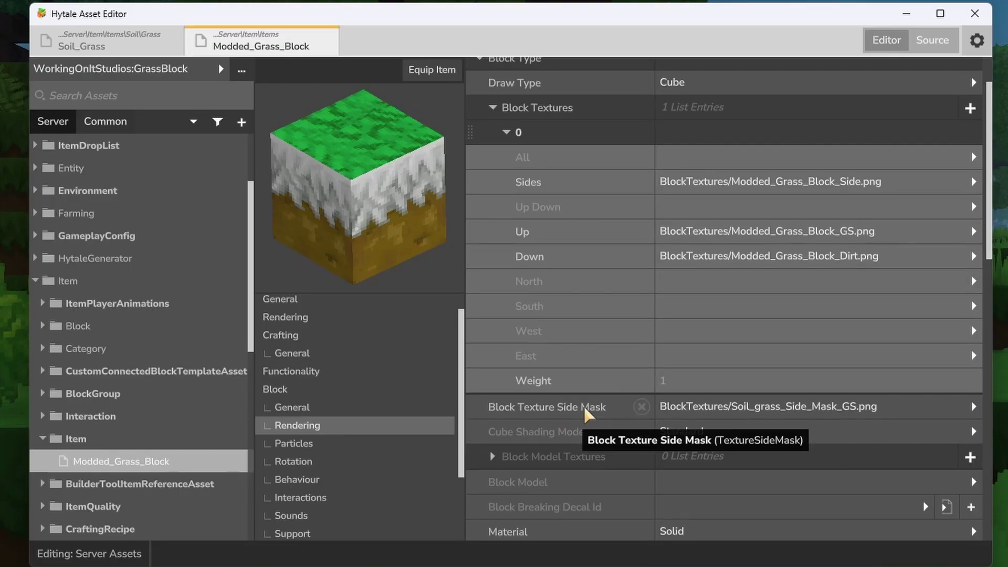
click(642, 407)
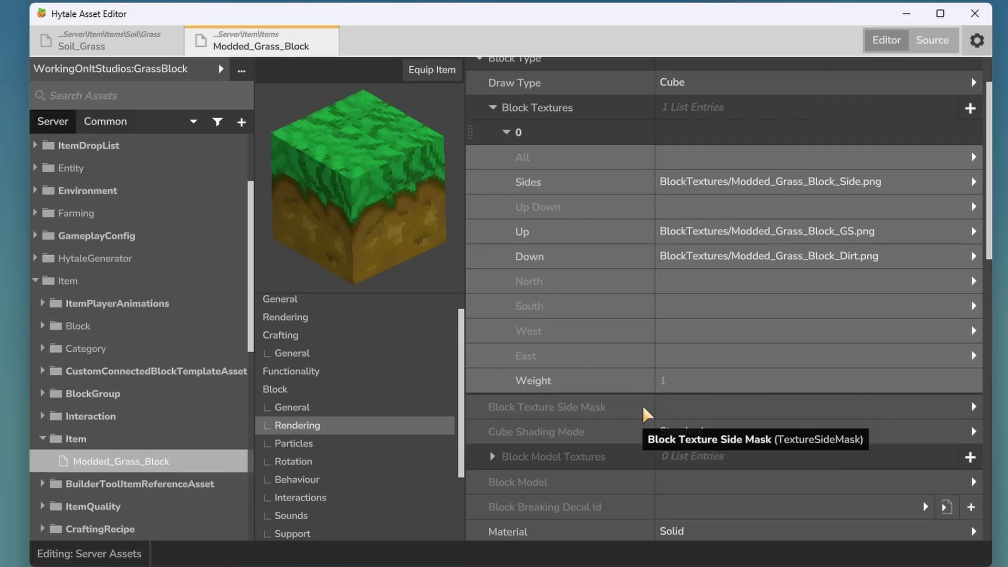
scroll(693, 347, down, 1)
scroll(715, 275, down, 10)
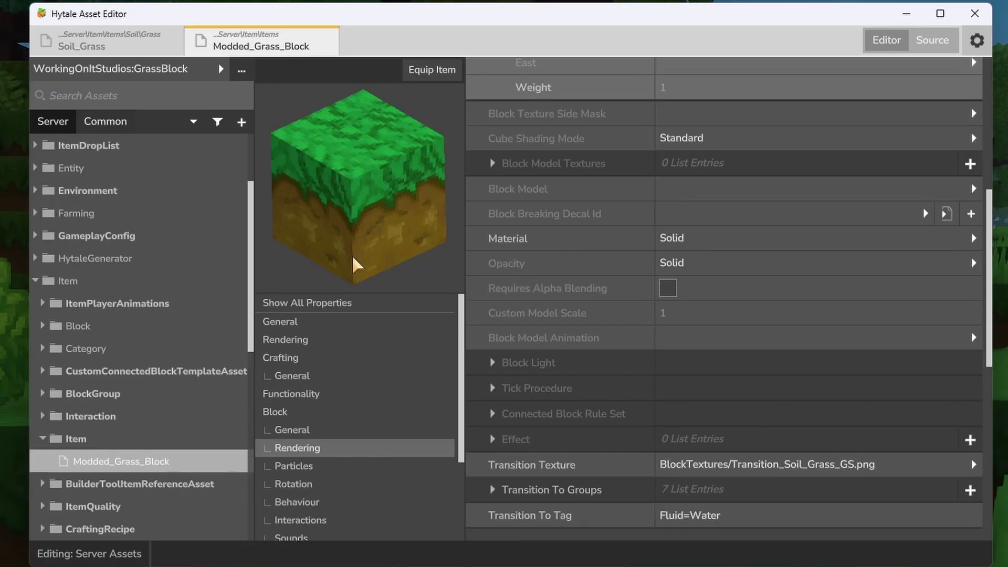
Step: Equip Modded_Grass_Block and place a row of the blocks on the grass in the game world
click(432, 71)
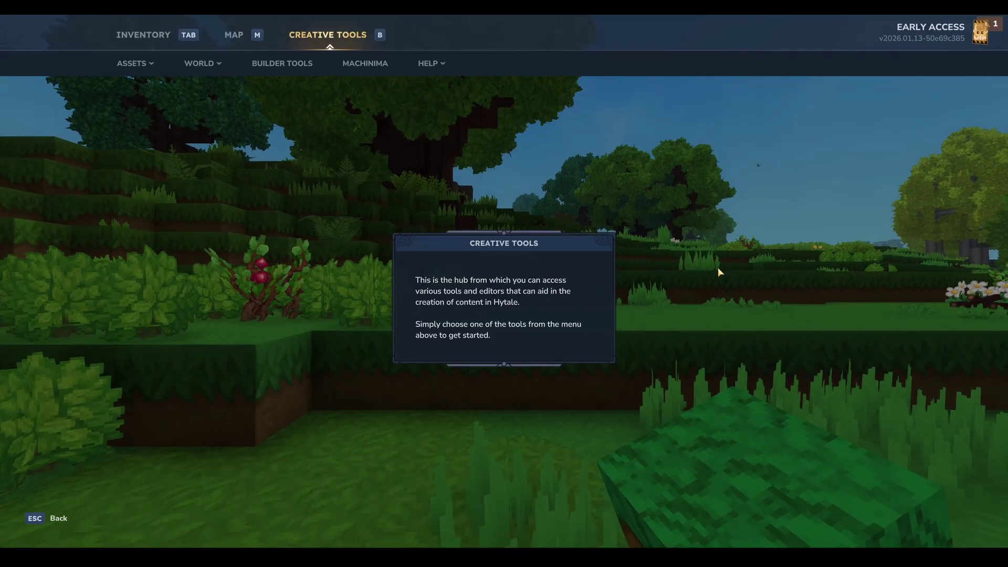
key(Escape)
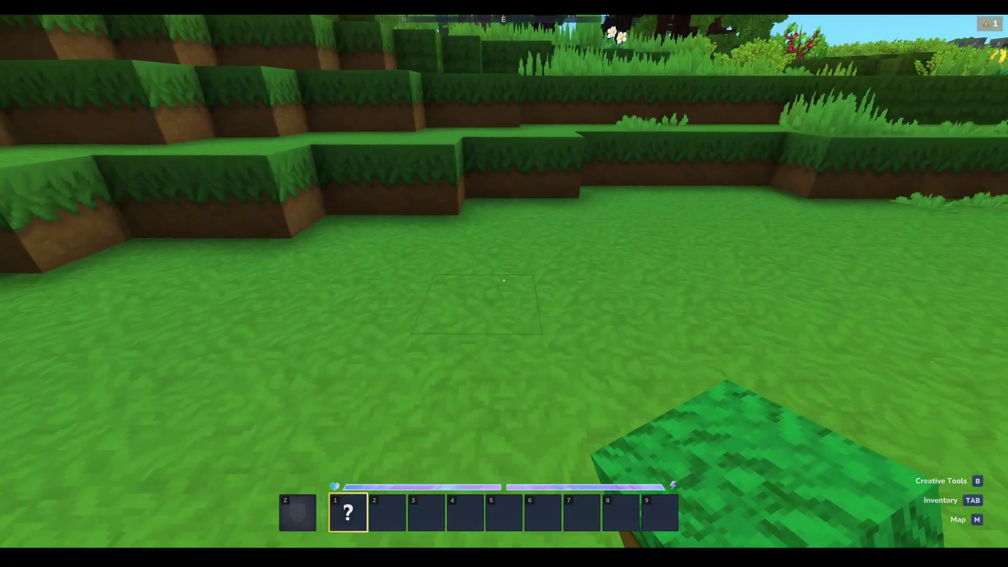
right_click(504, 280)
right_click(504, 280)
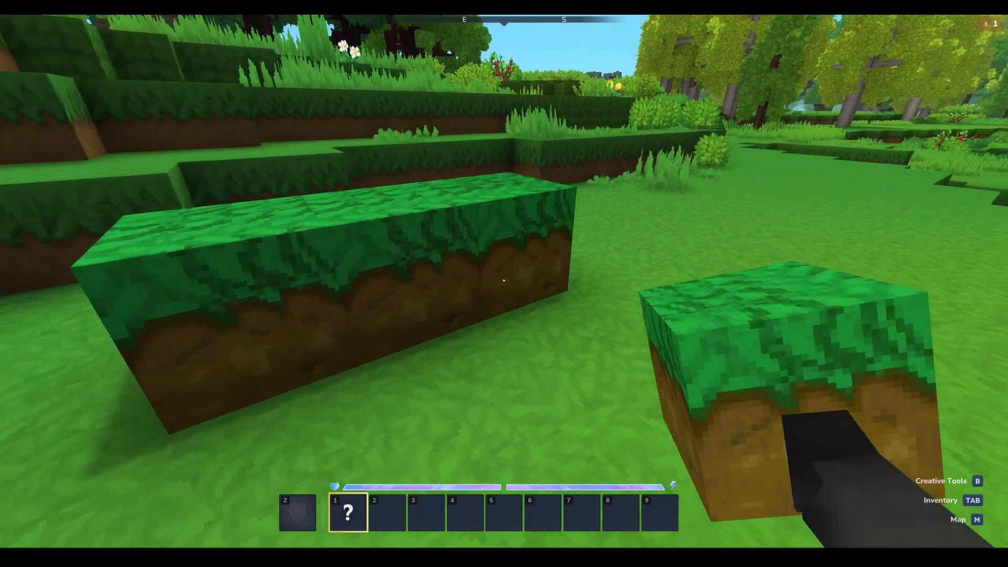
right_click(504, 280)
right_click(504, 280)
Step: Test the modded grass blocks by breaking and replacing several, including one set into the ground, and clear the raised ones
click(504, 280)
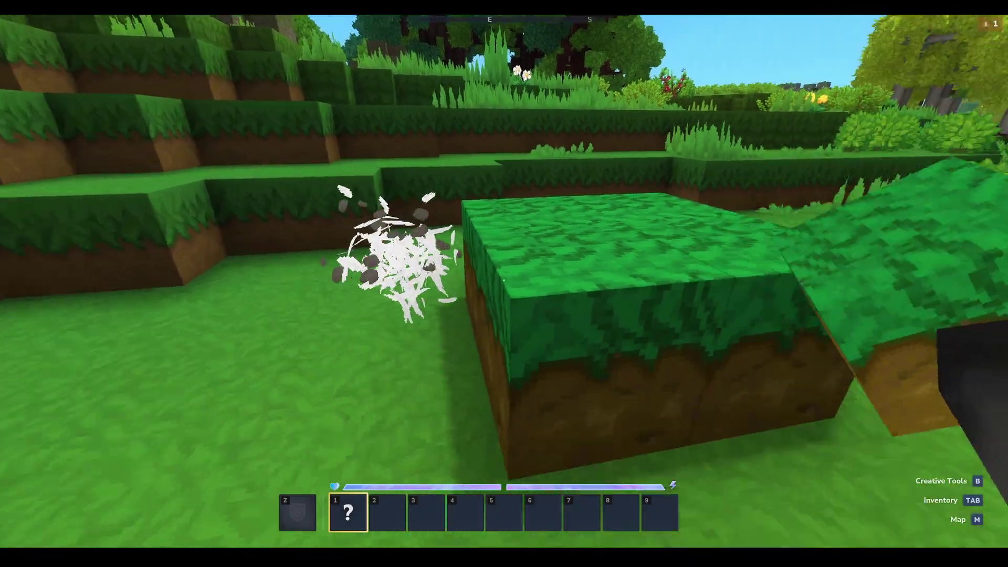
click(504, 280)
click(504, 280)
right_click(504, 280)
click(504, 280)
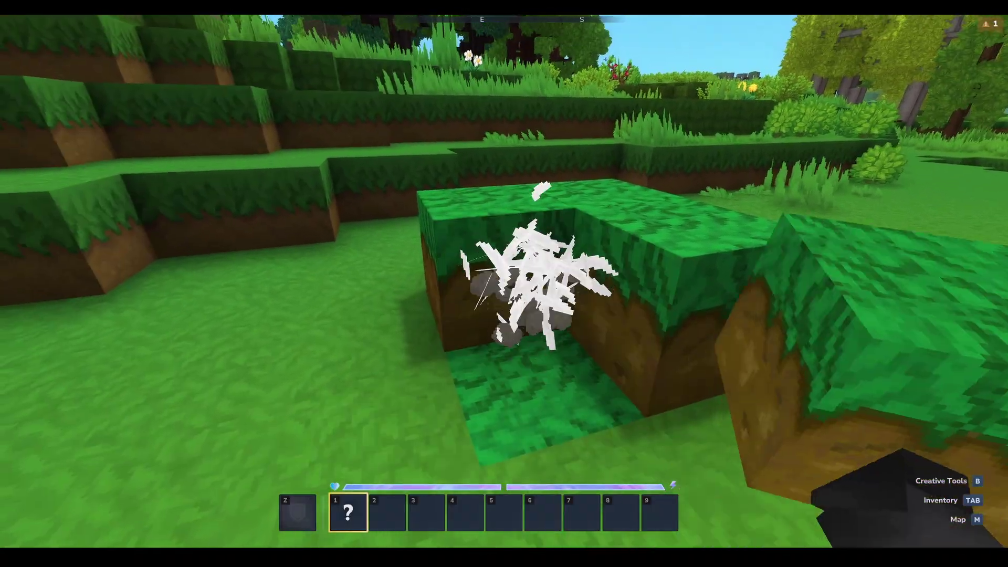
right_click(504, 280)
click(504, 280)
right_click(504, 280)
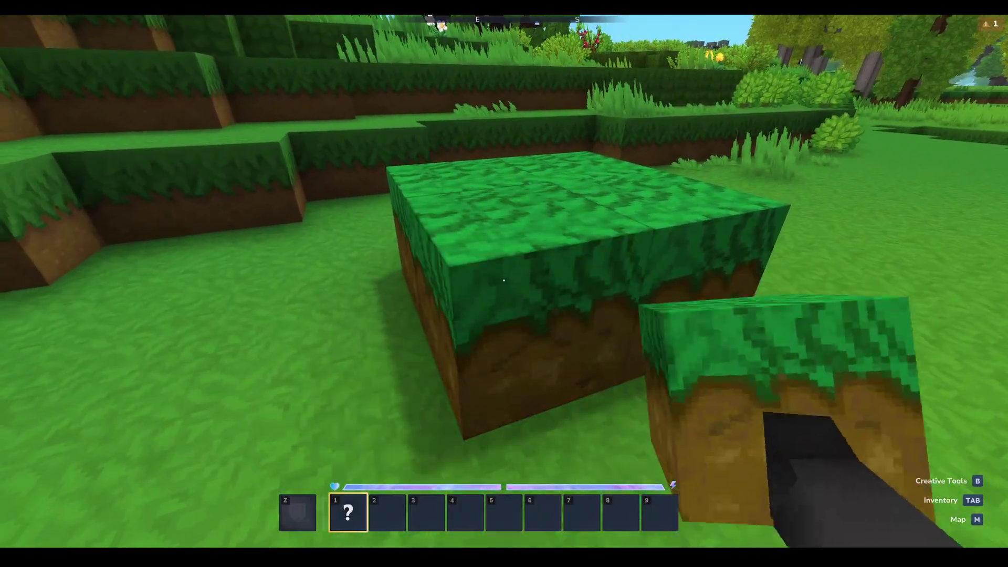
click(504, 280)
click(504, 280)
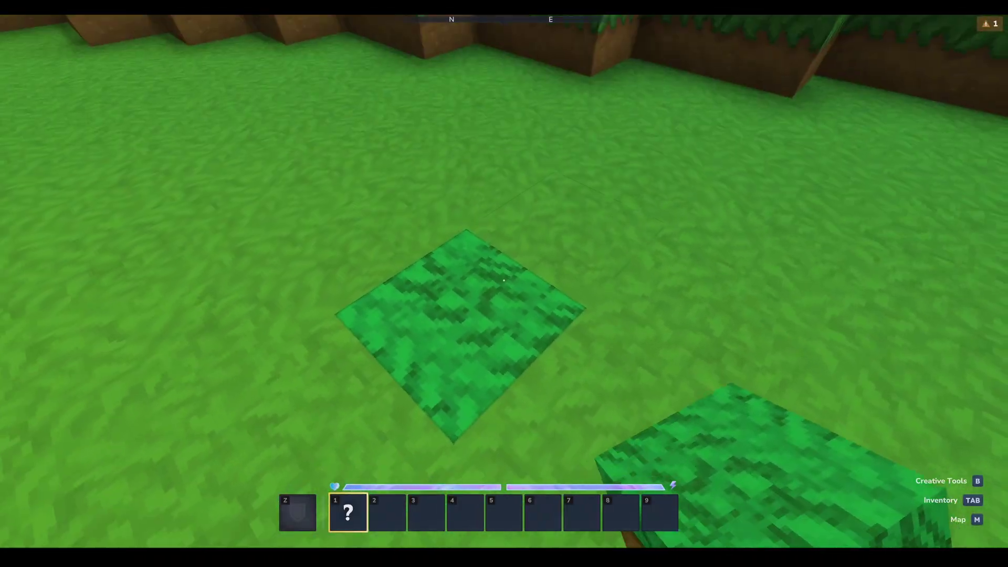
click(504, 280)
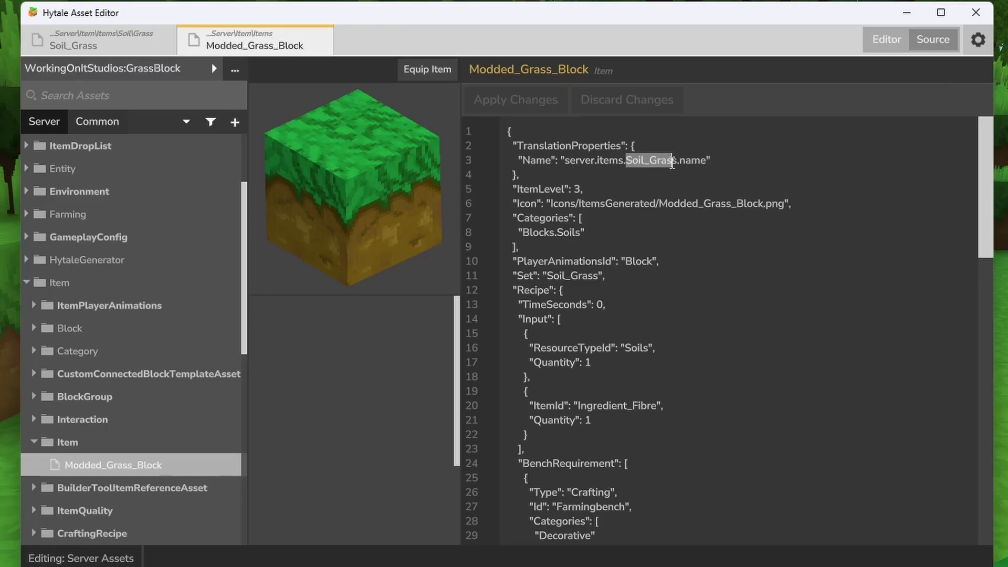
Step: In the item's source, change the translation Name to server.items.Modded_Grass_Block.name and apply the changes
text(Modded)
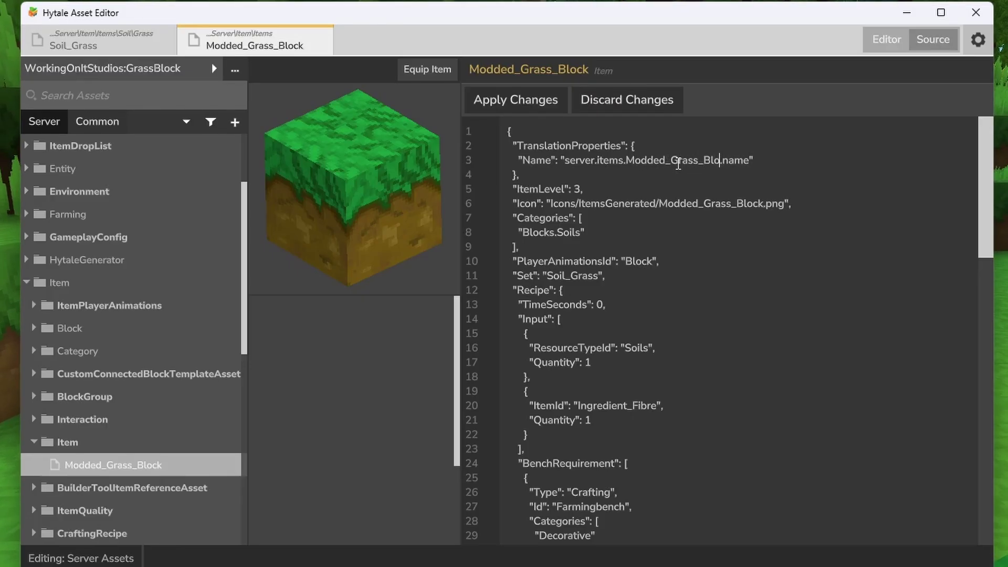
click(535, 99)
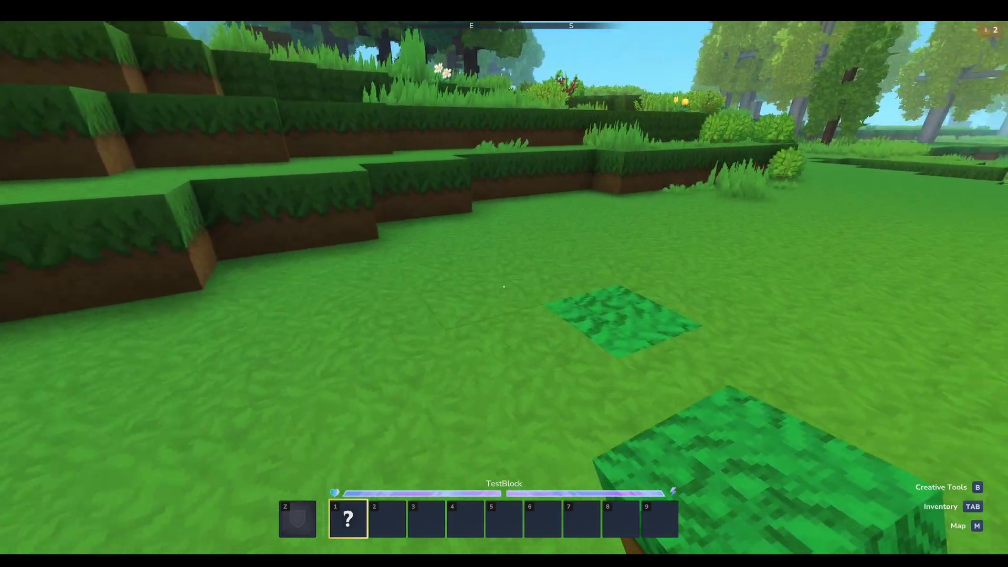
Step: Back in the game world, place a new group of the modded grass blocks and inspect them from different sides
click(504, 286)
right_click(503, 286)
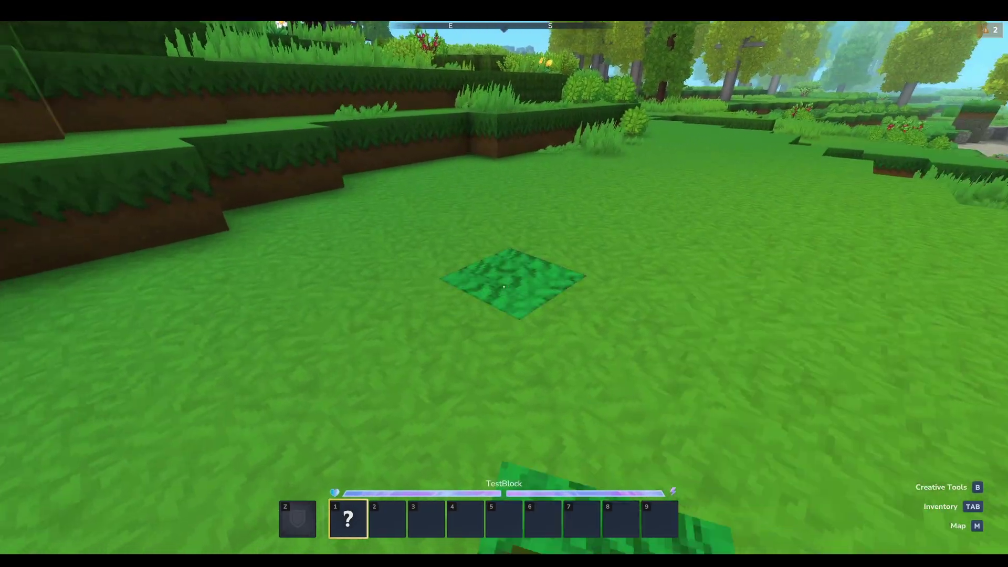
right_click(504, 286)
right_click(504, 287)
scroll(503, 286, up, 1)
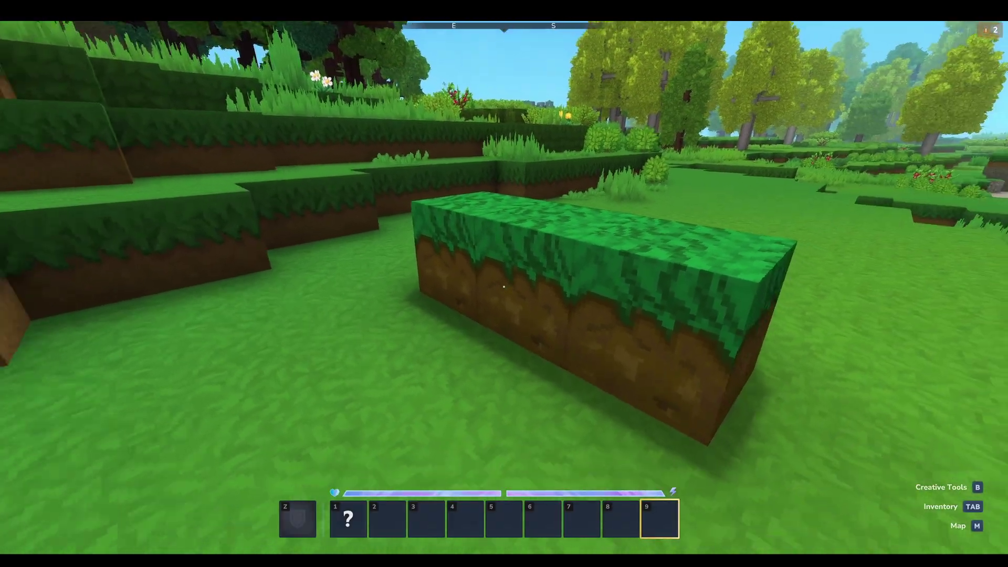
scroll(503, 286, down, 2)
scroll(504, 286, up, 1)
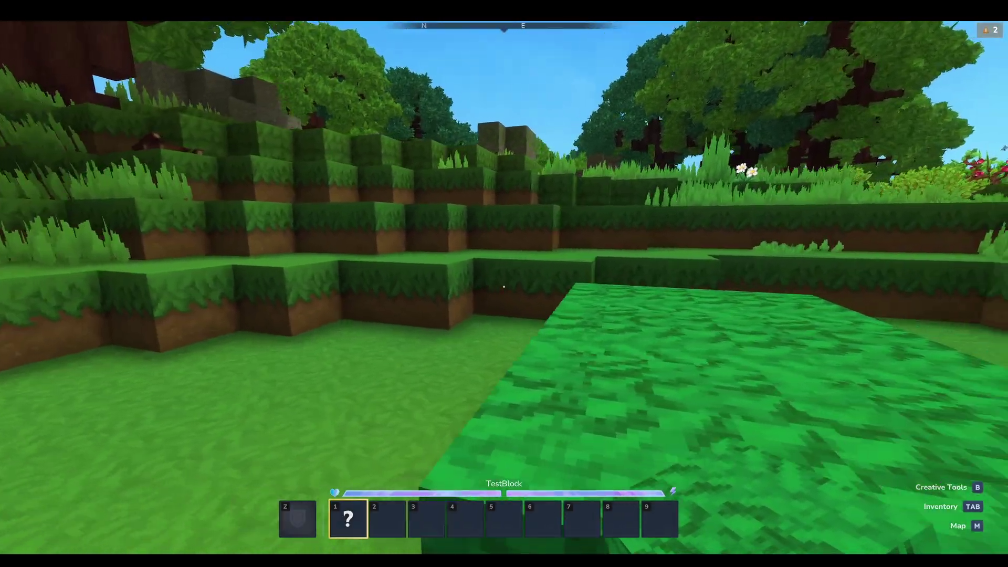
key(a)
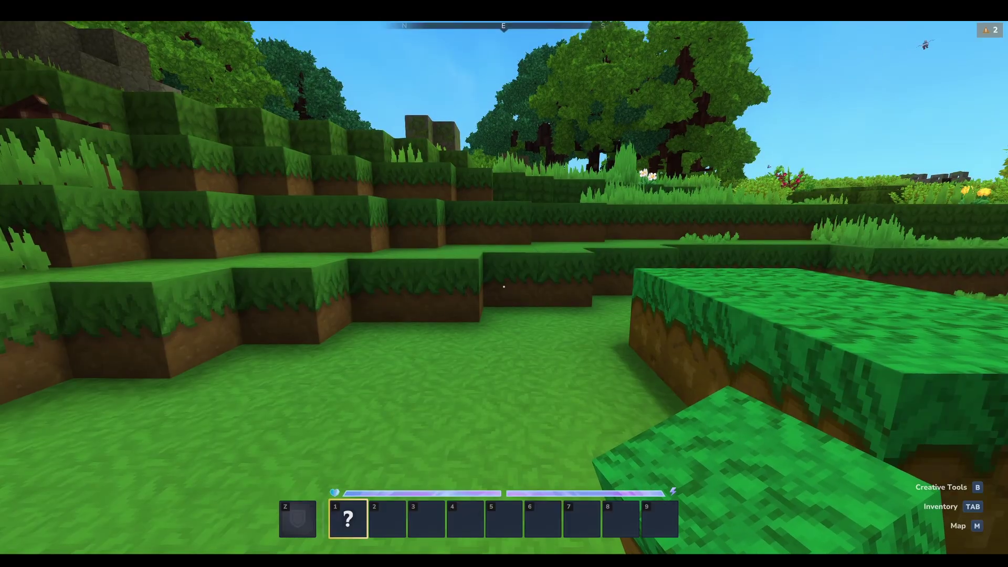
Step: Leave the world for the Hytale main menu and close the Asset Editor window
key(Escape)
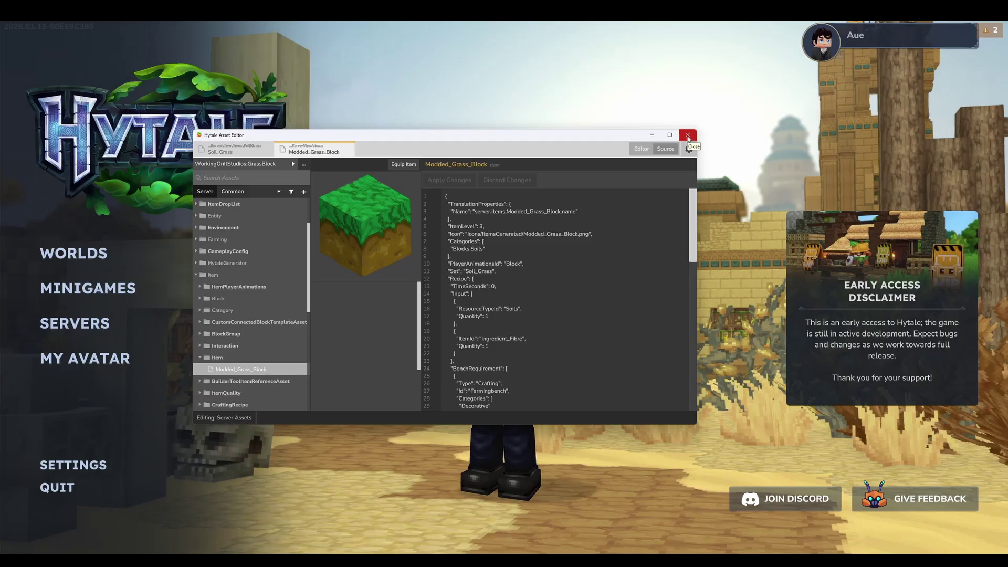
click(687, 135)
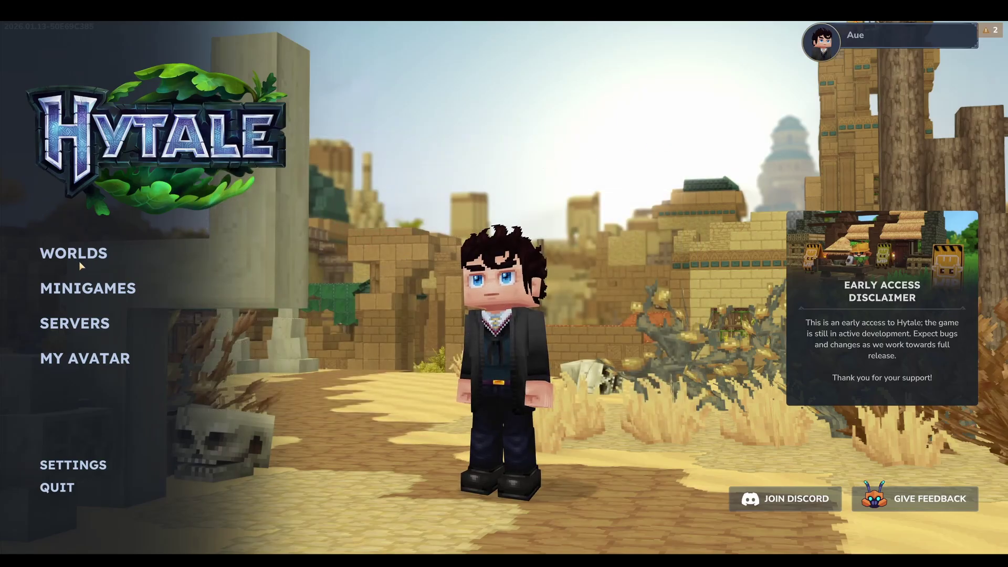
Step: Load the saved world CreativeYoutube and inspect the placed modded grass blocks from several sides
click(96, 254)
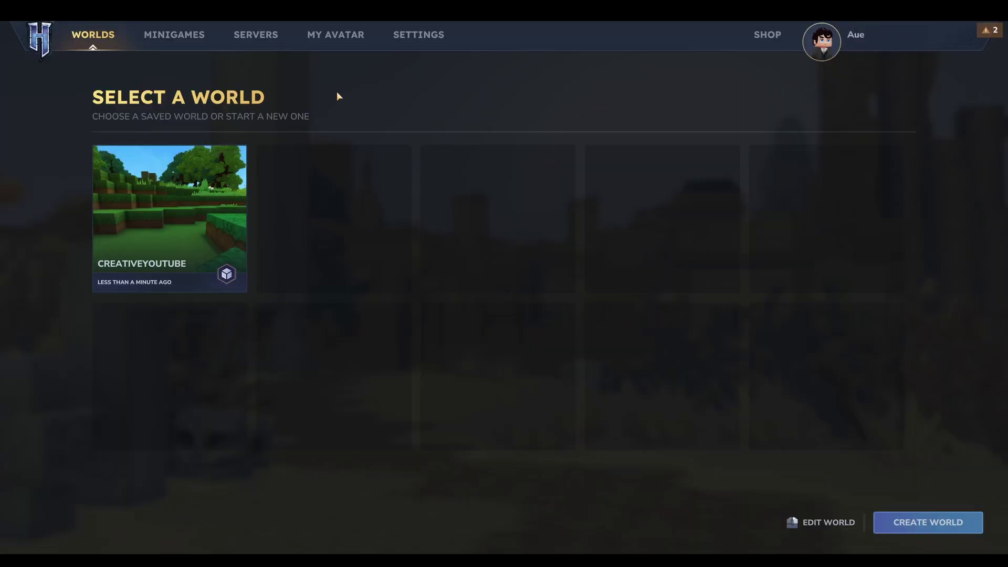
double_click(184, 227)
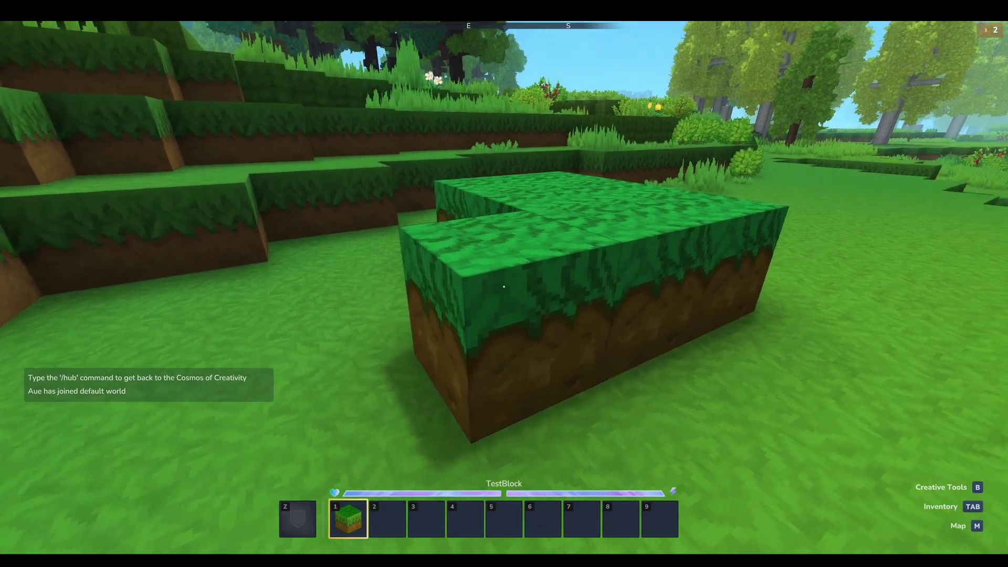
key(w)
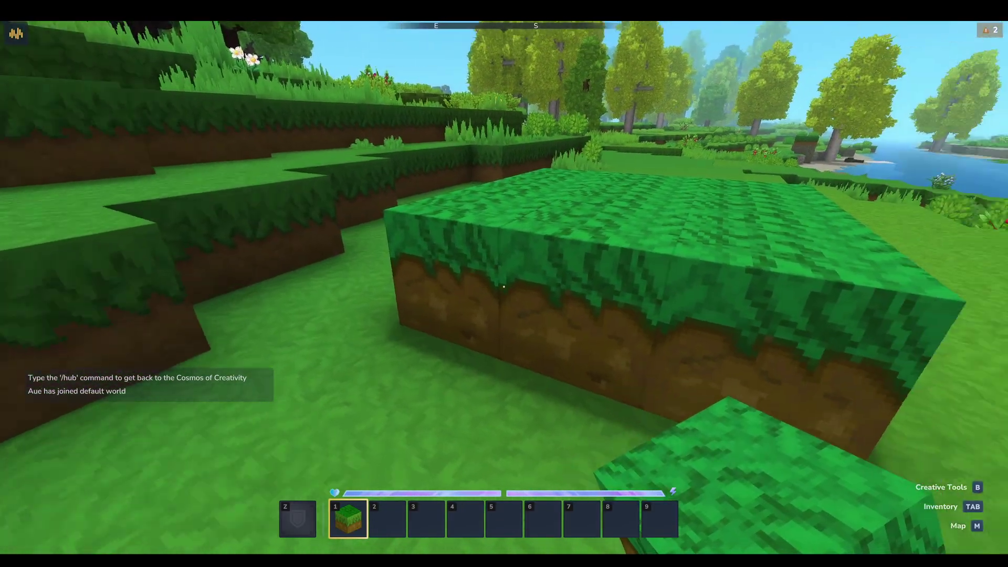
key(d)
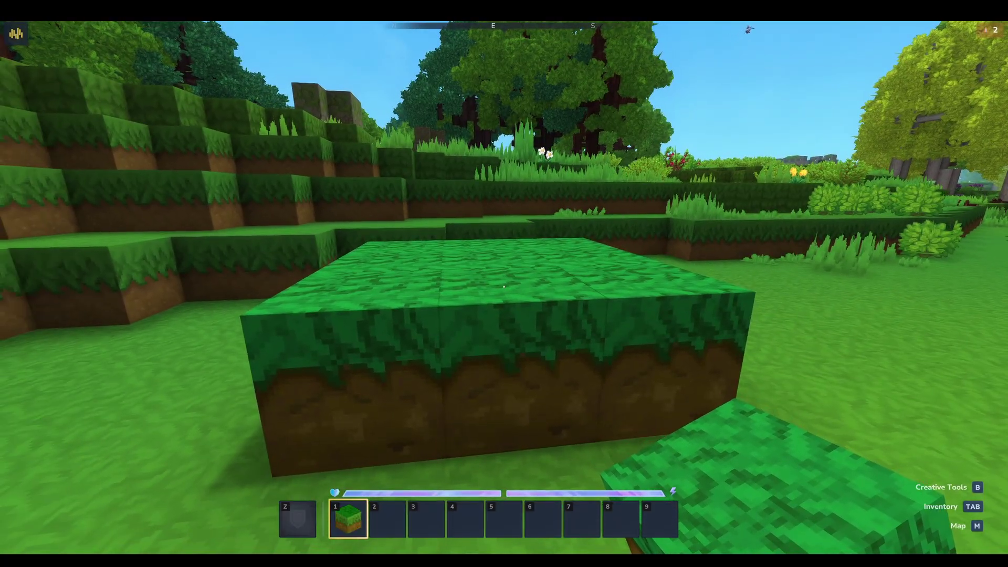
key(w)
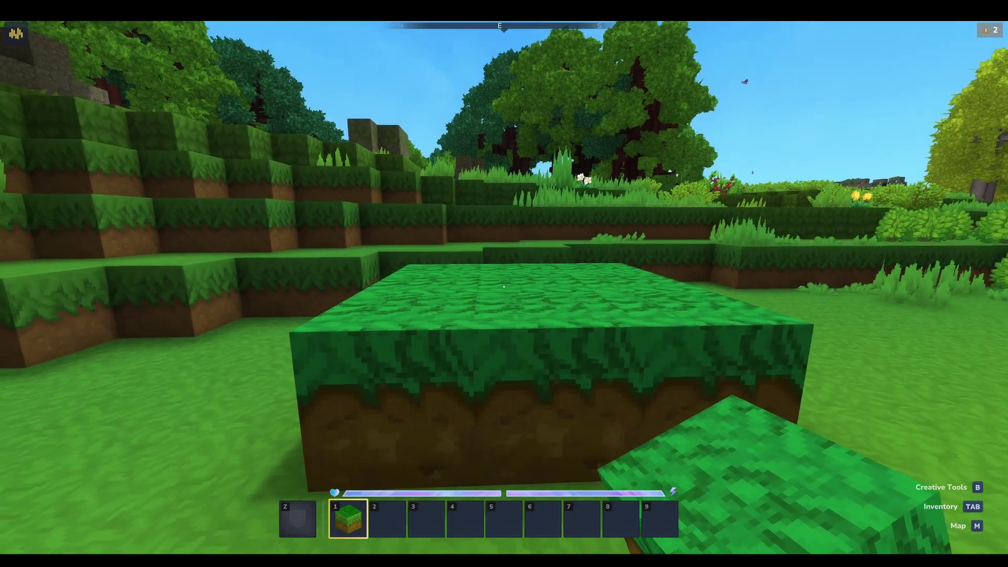
Step: Open the Asset Editor from the world and save a newly generated icon for Modded_Grass_Block
key(Tab)
click(326, 42)
click(151, 74)
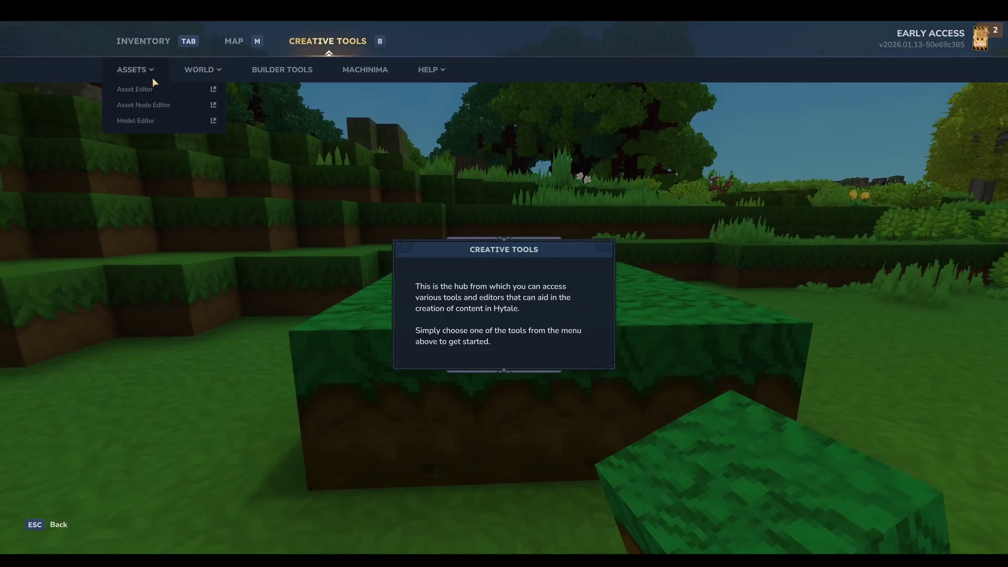
click(213, 93)
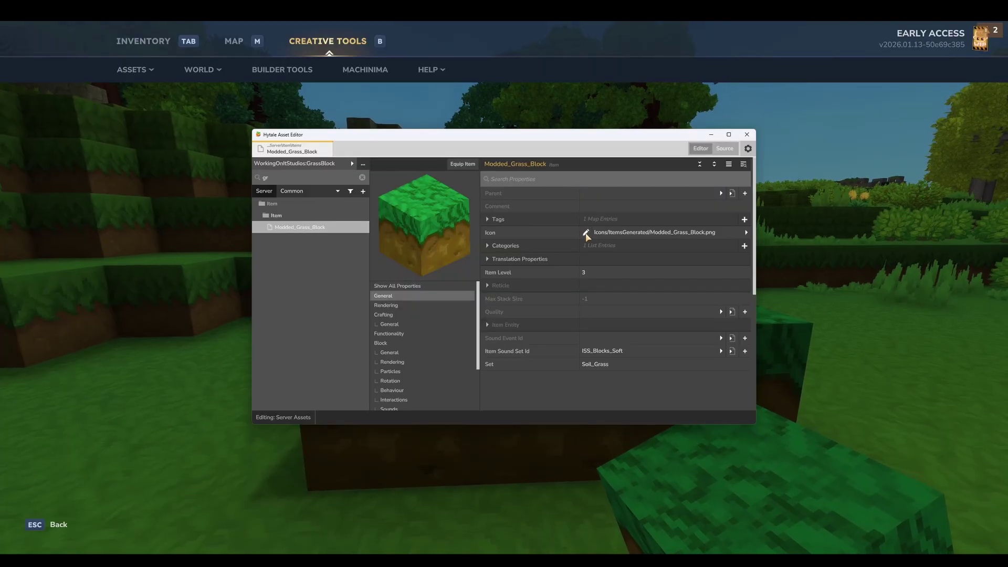
click(585, 233)
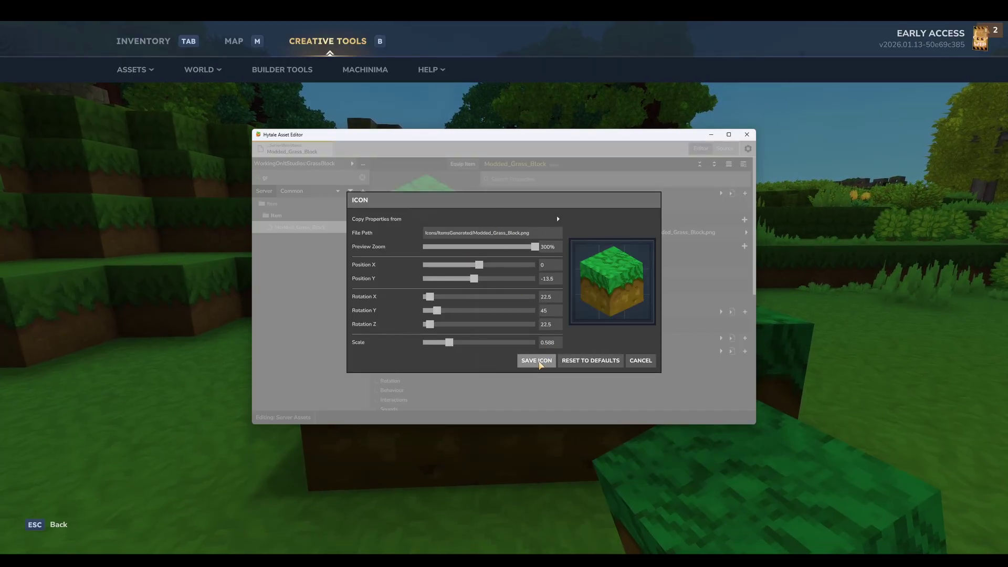
click(824, 342)
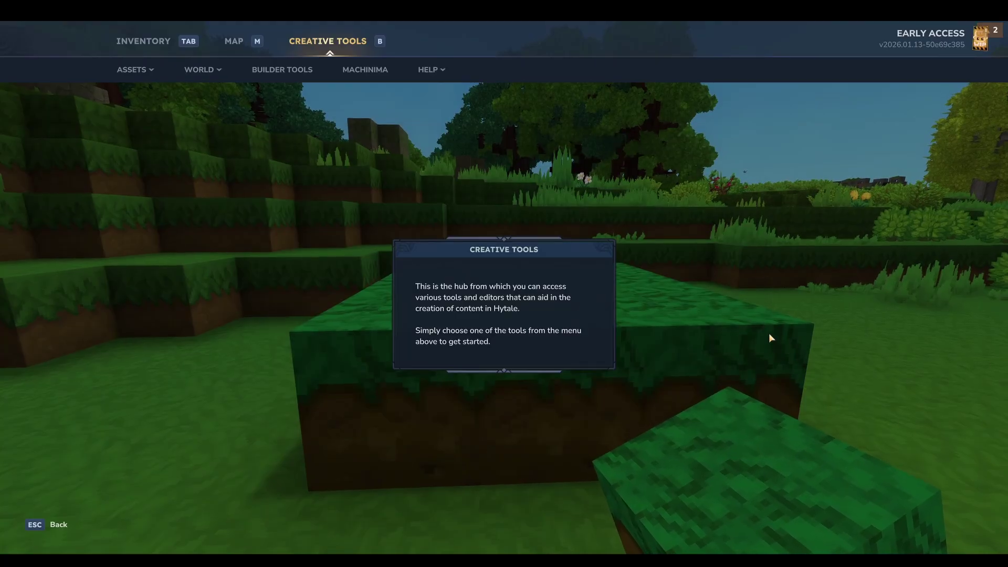
Step: Return to the game world and break one of the modded grass blocks to test it
key(Escape)
key(Escape)
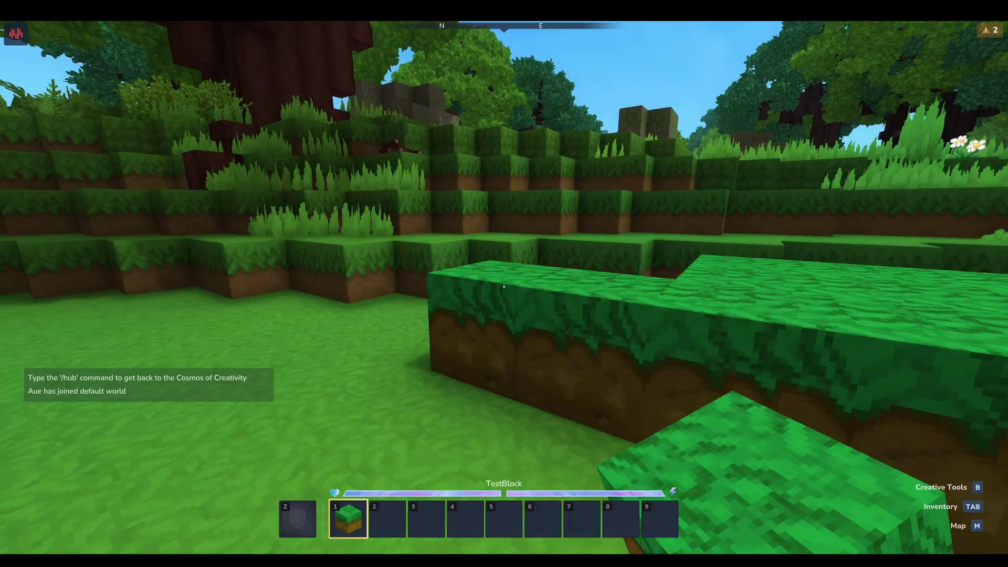
click(504, 286)
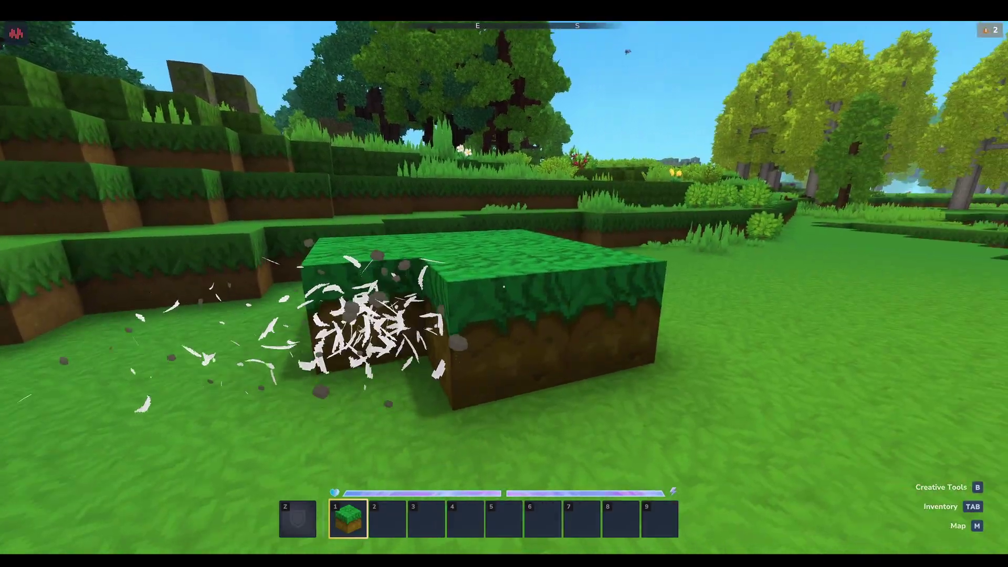
Step: In the Asset Editor, examine the Functionality, block Rendering and Particles properties of Modded_Grass_Block, then its full property list
key(b)
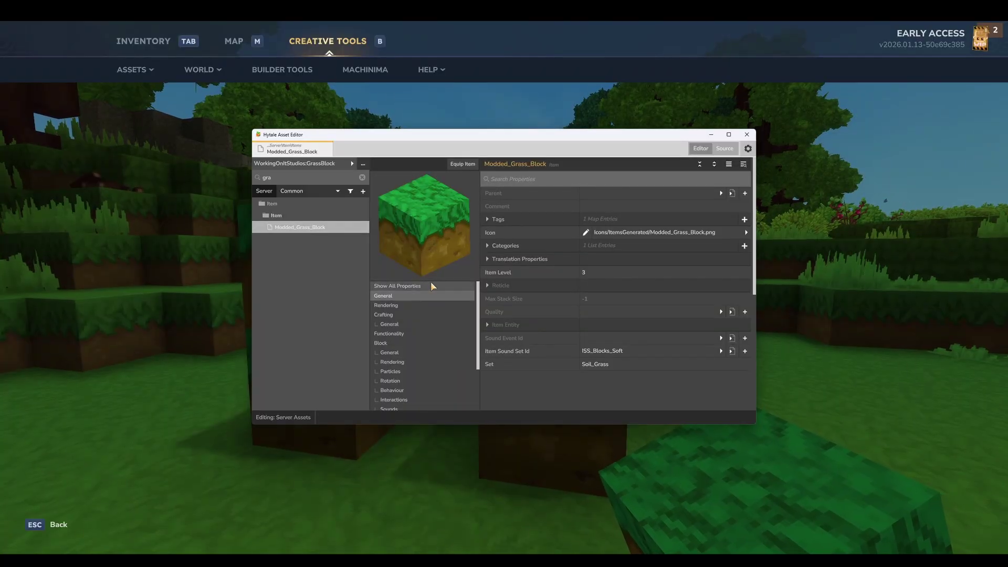
scroll(418, 304, down, 1)
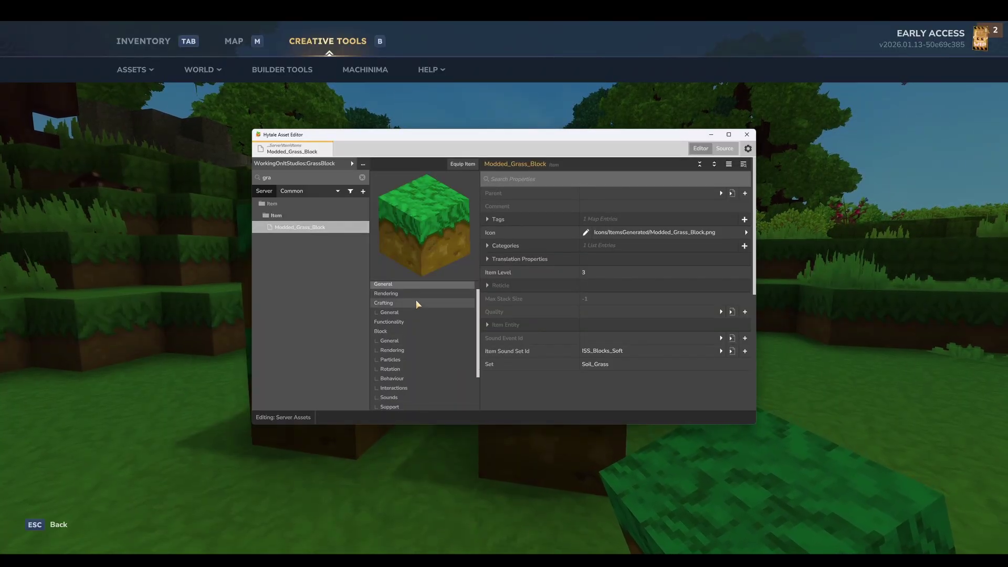
click(381, 332)
click(400, 322)
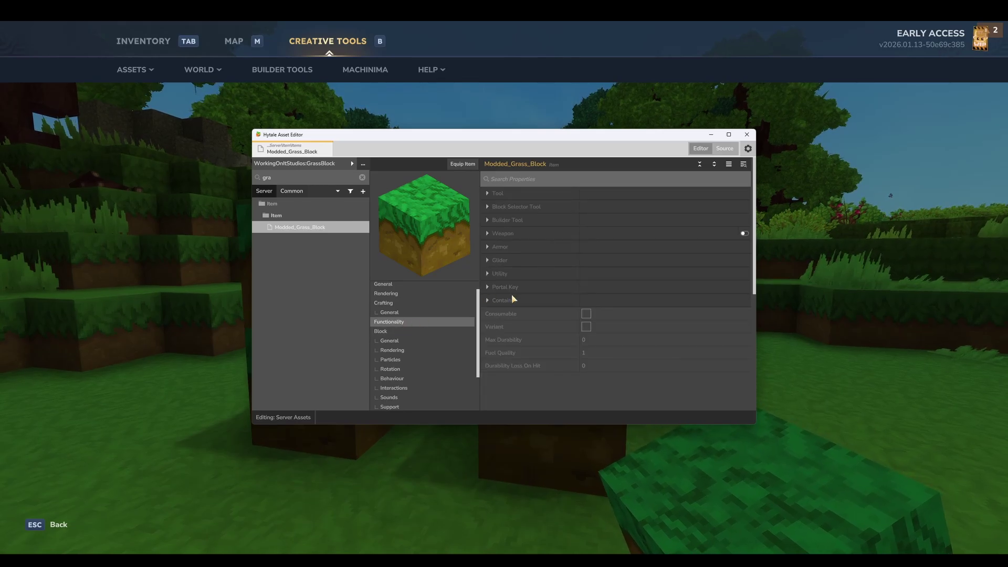
scroll(407, 326, down, 1)
click(400, 317)
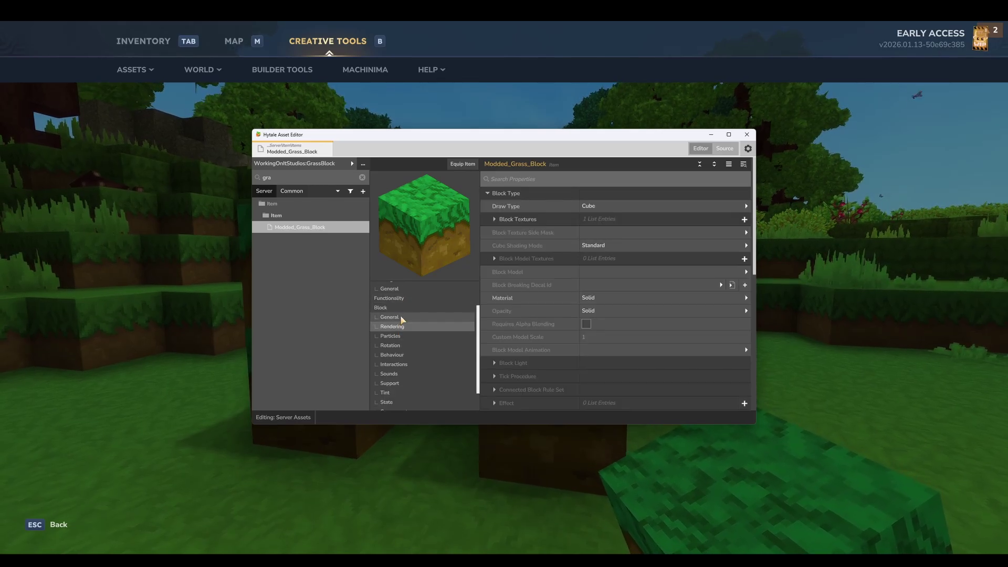
scroll(423, 326, down, 1)
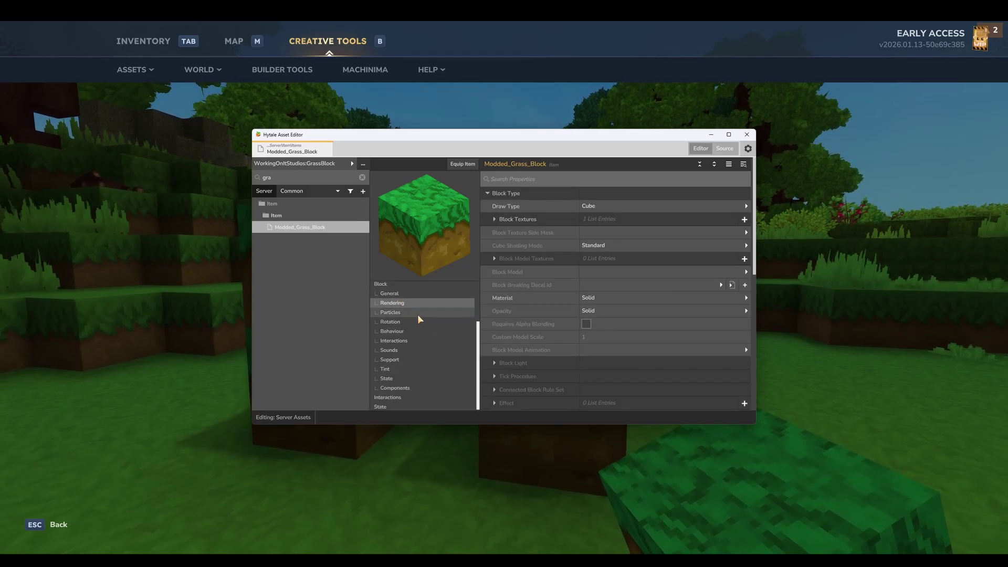
click(406, 312)
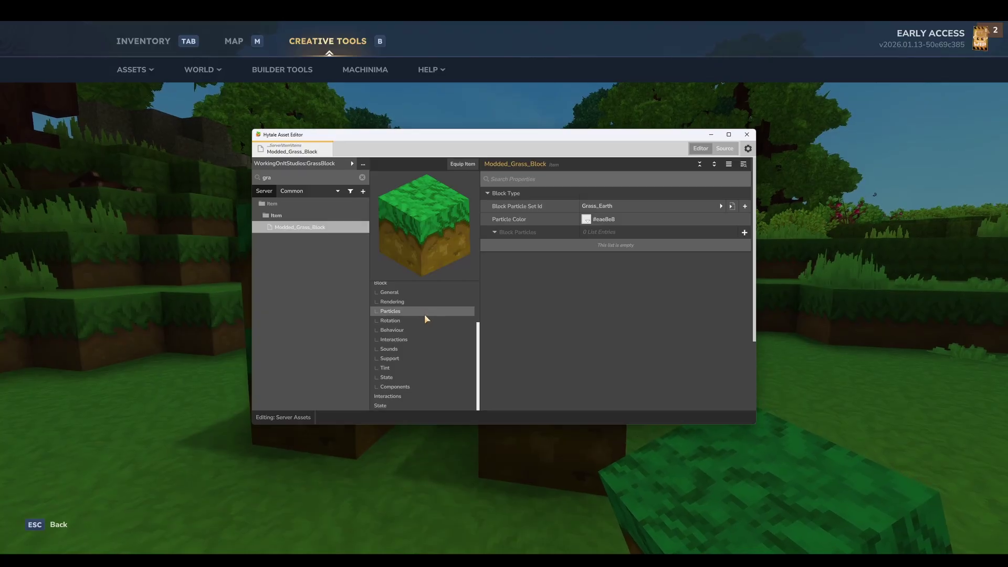
scroll(424, 314, up, 3)
click(429, 288)
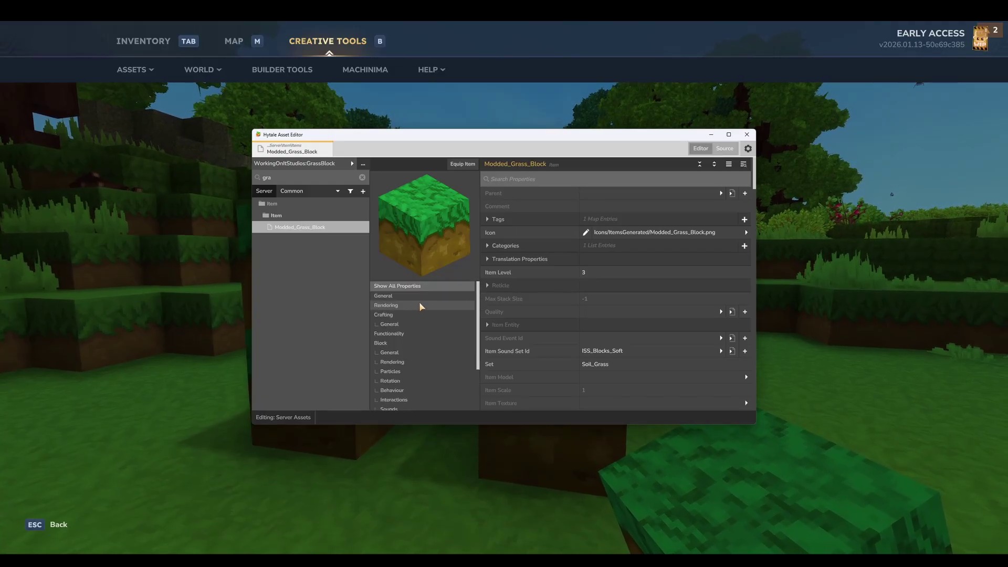
Step: Minimize the Asset Editor, add to the stacked modded grass blocks in the world and view the structure from different sides
click(711, 134)
key(Escape)
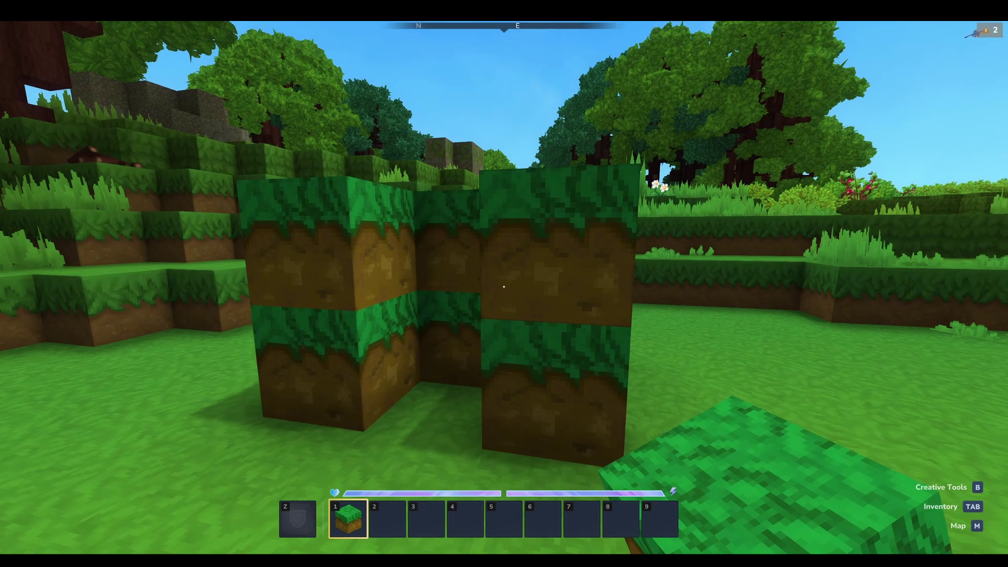
key(w)
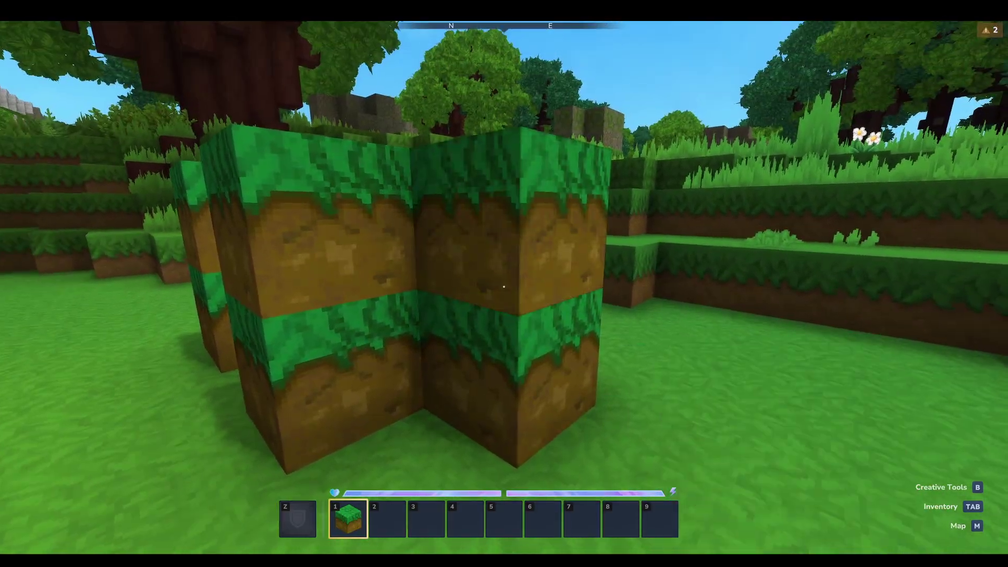
key(s)
right_click(504, 286)
key(w)
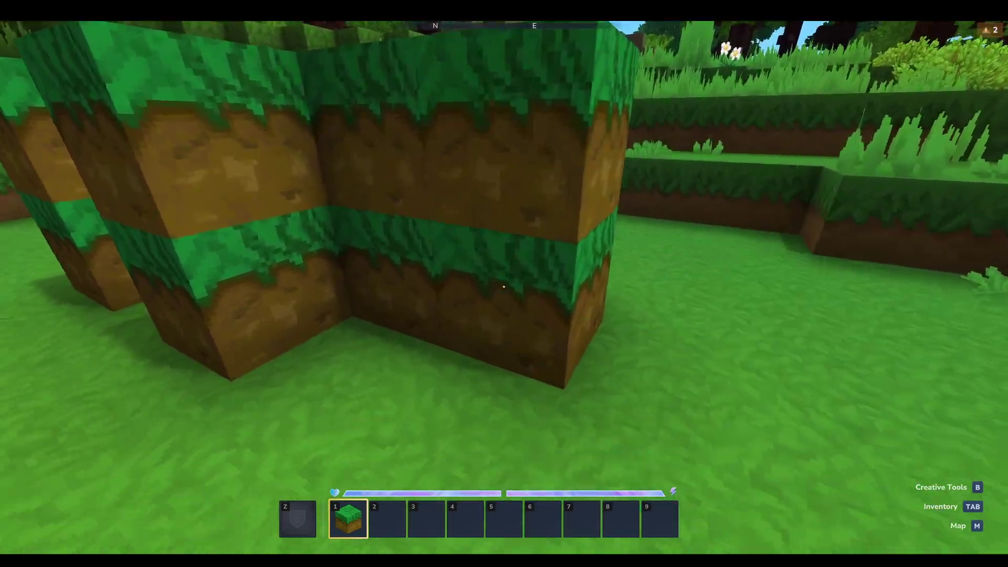
key(s)
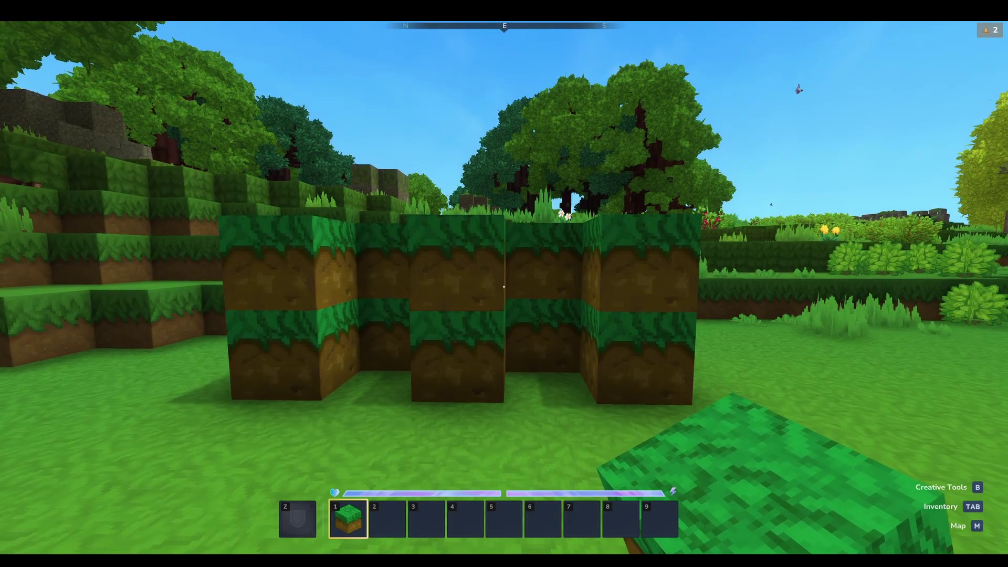
key(a)
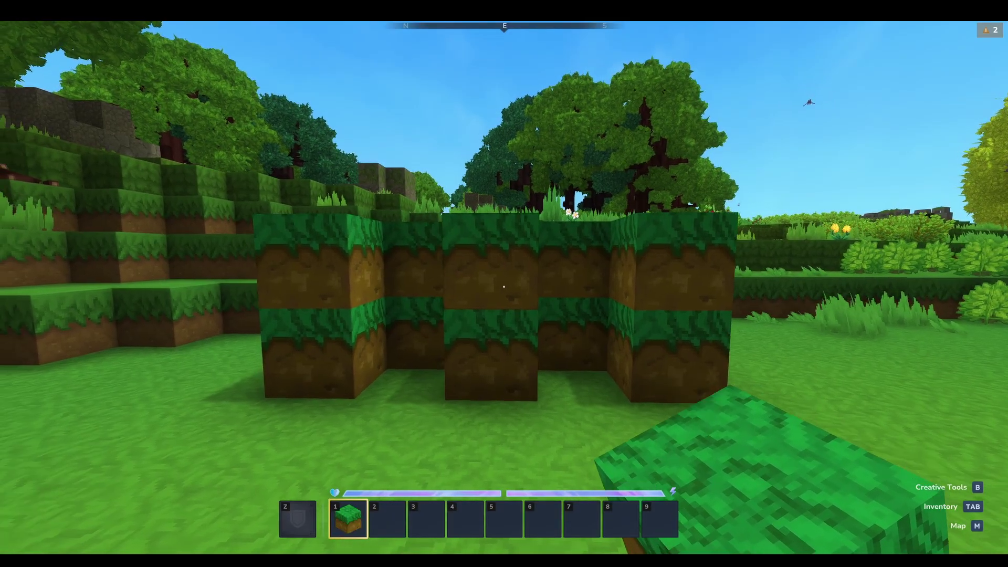
Step: Switch to Discord and look through the server's hytale-server-access, hytale-general and hytale-news channels, reading the latest Hytale announcements
key(alt+Tab)
scroll(72, 128, down, 3)
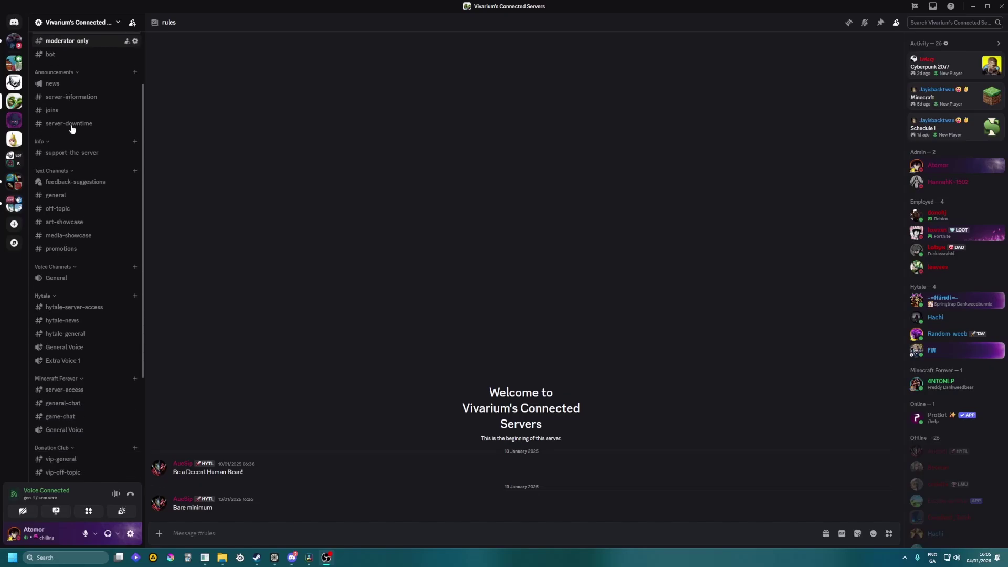
scroll(72, 128, down, 2)
click(76, 228)
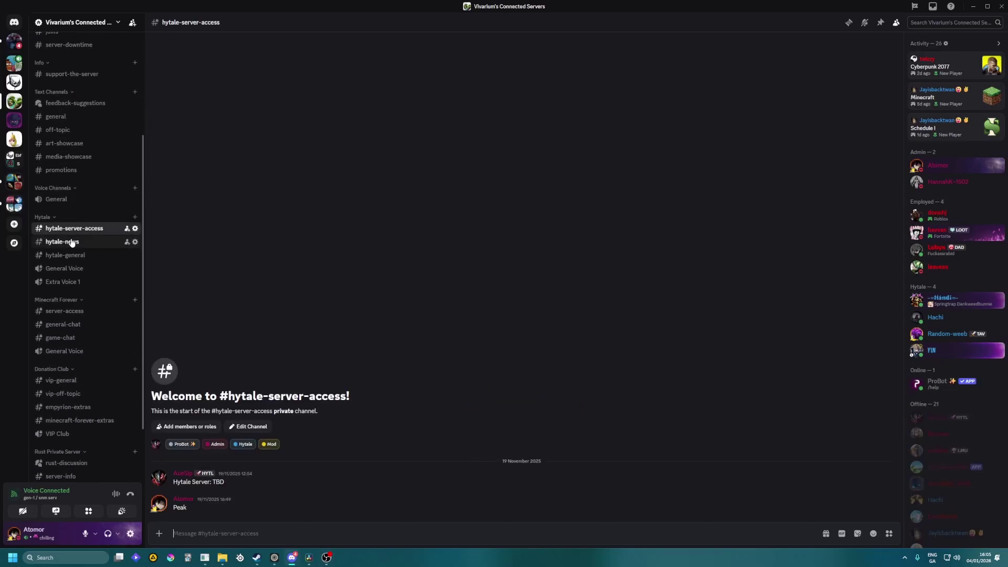
click(65, 254)
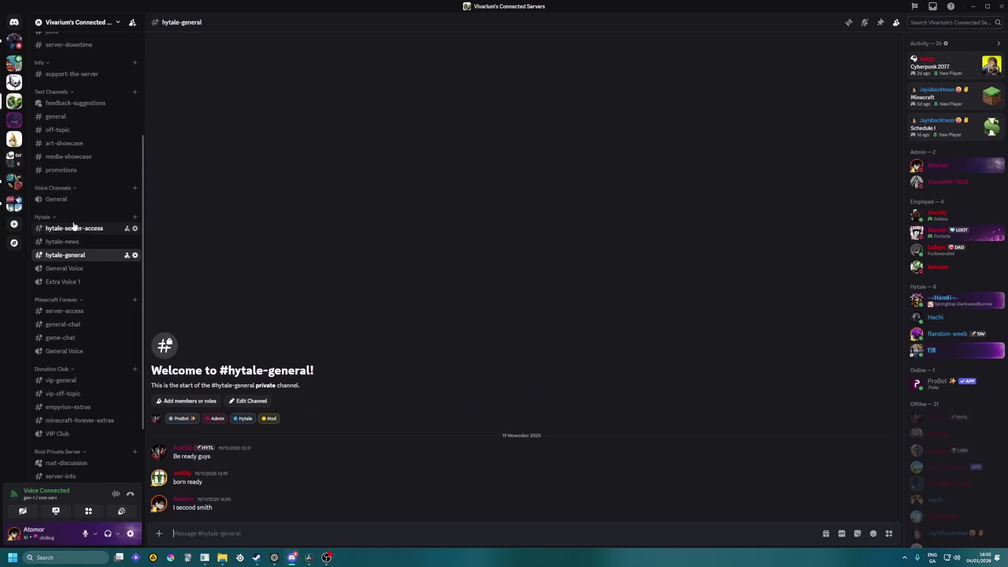
click(70, 242)
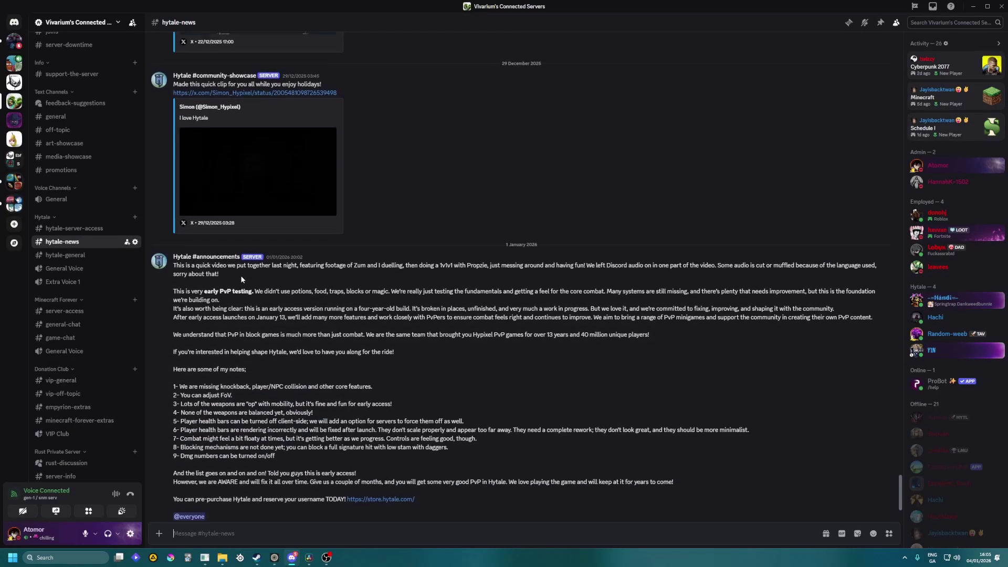
scroll(240, 276, up, 5)
scroll(240, 275, down, 4)
scroll(247, 276, down, 3)
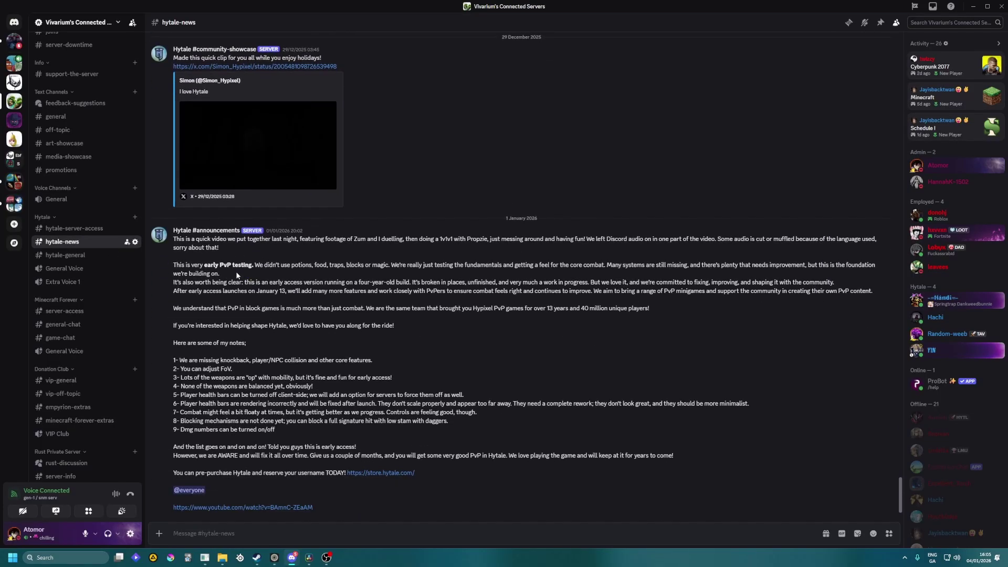
Step: Look through the news, server-information and joins channels in the server's Announcements category
scroll(69, 225, up, 5)
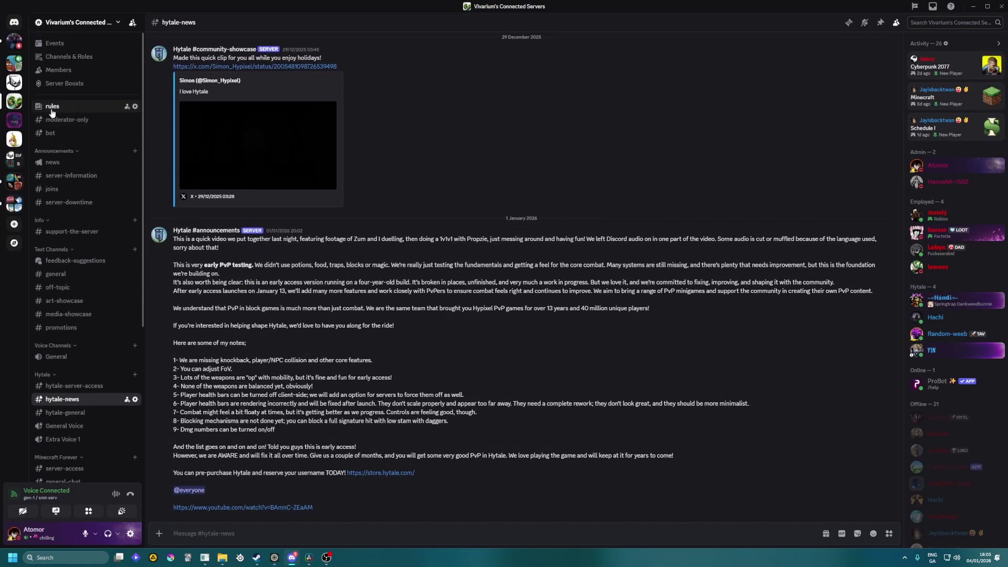
click(52, 162)
click(59, 176)
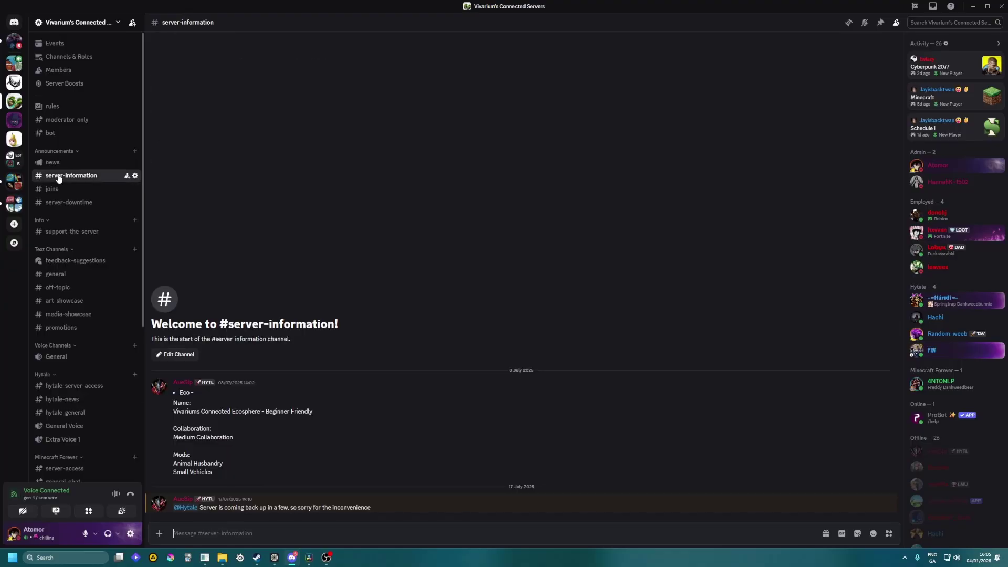
click(62, 190)
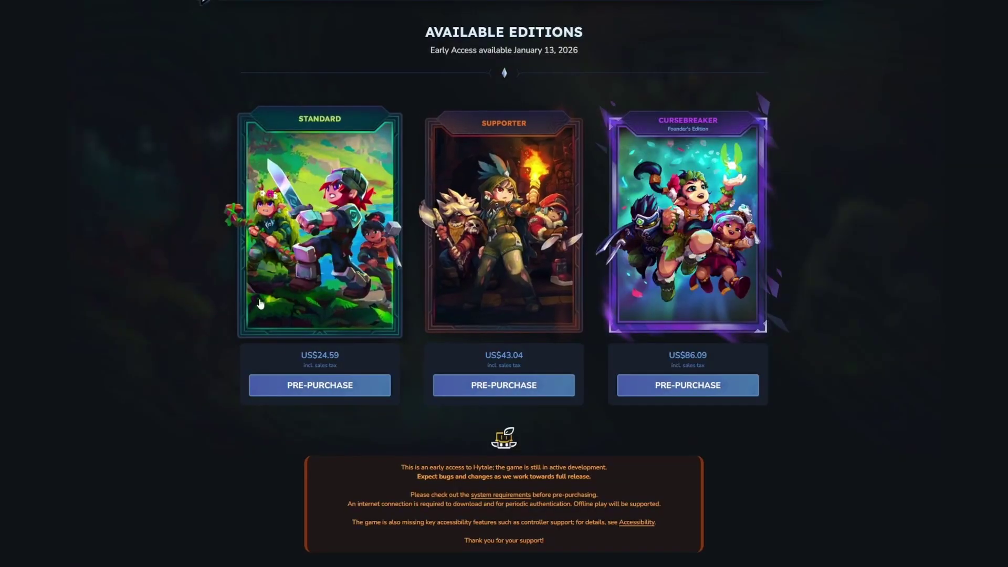
Step: On the Hytale store page, start pre-purchasing the Standard edition and apply the creator code Auesip at checkout
click(309, 386)
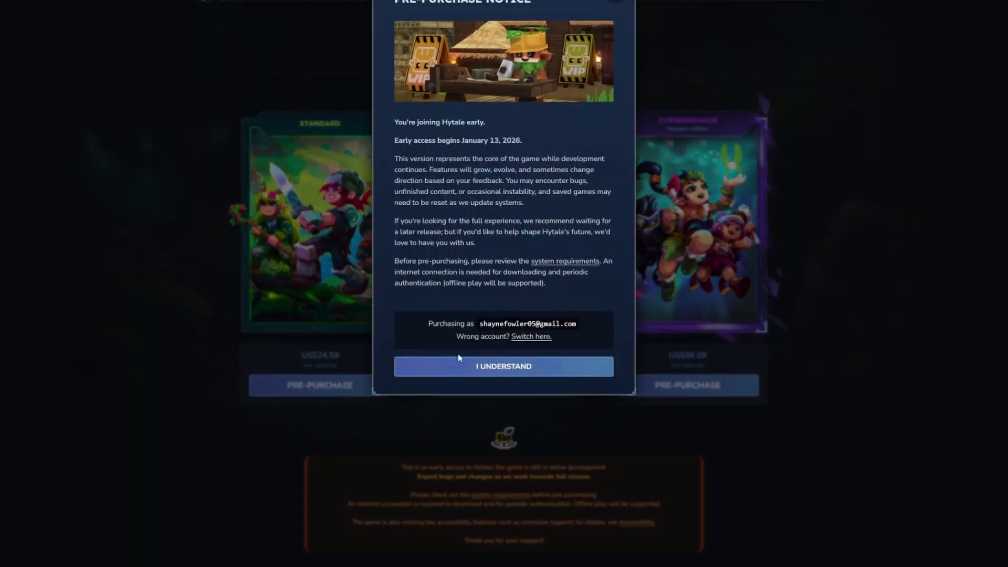
click(479, 367)
click(370, 293)
text(Auesip)
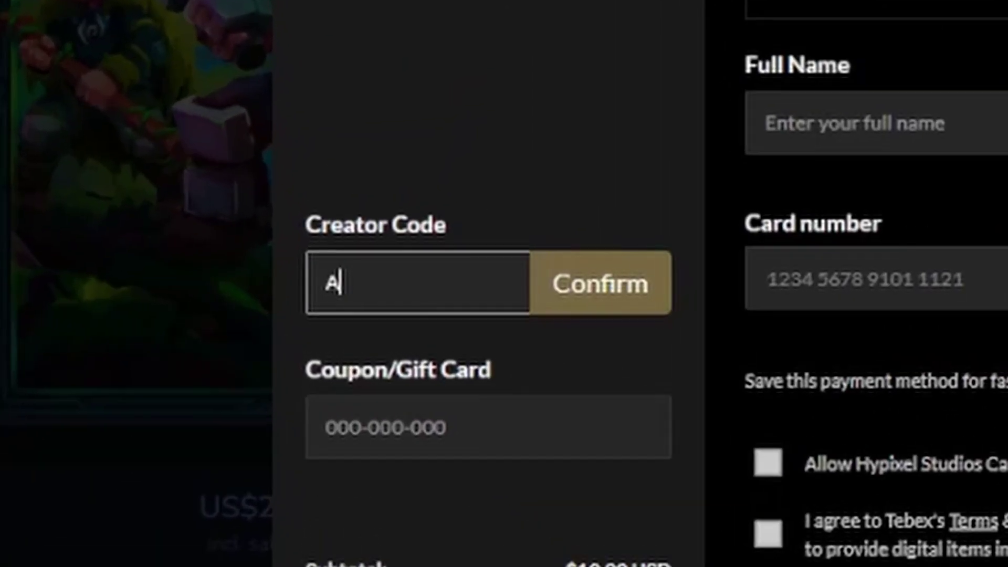
click(603, 309)
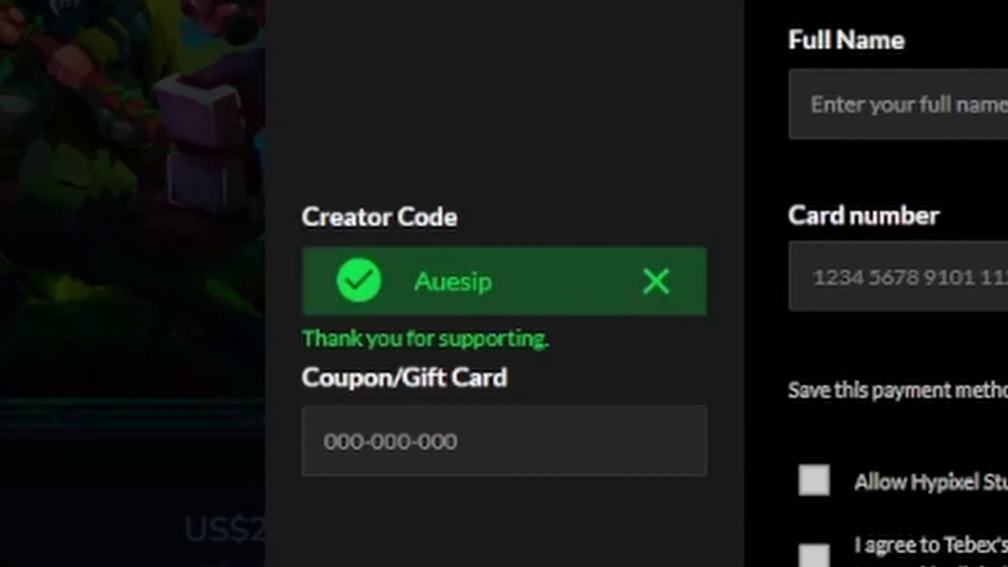